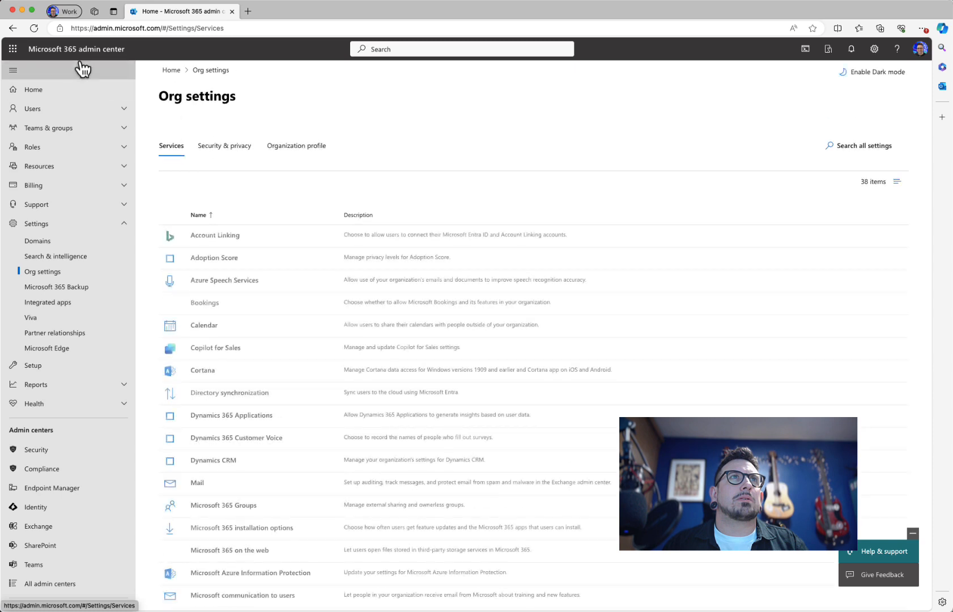
Step: Start a new default theme under Custom themes that prevents users from overriding it
{"action": "left_click", "coordinate": [308, 154]}
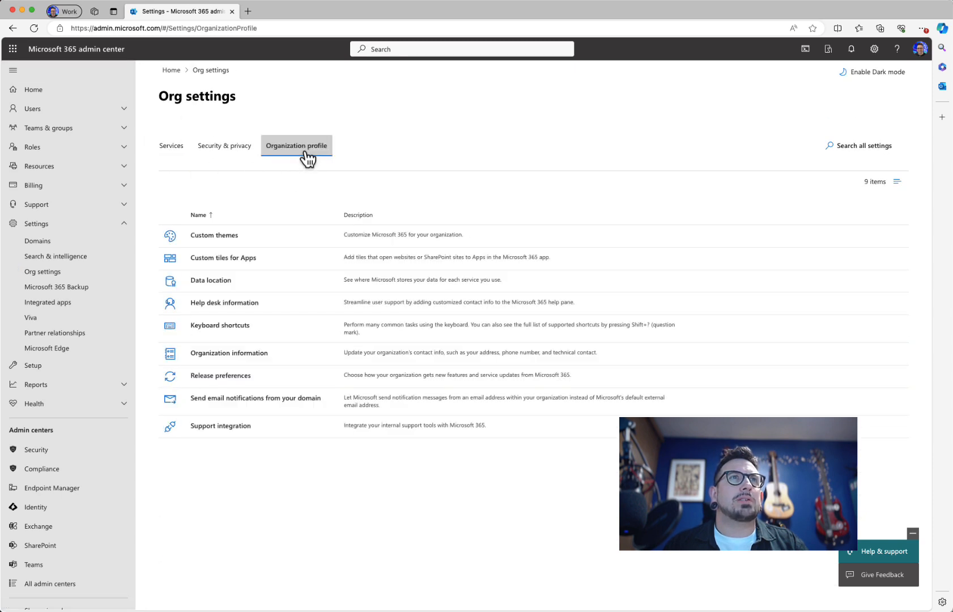
{"action": "left_click", "coordinate": [227, 247]}
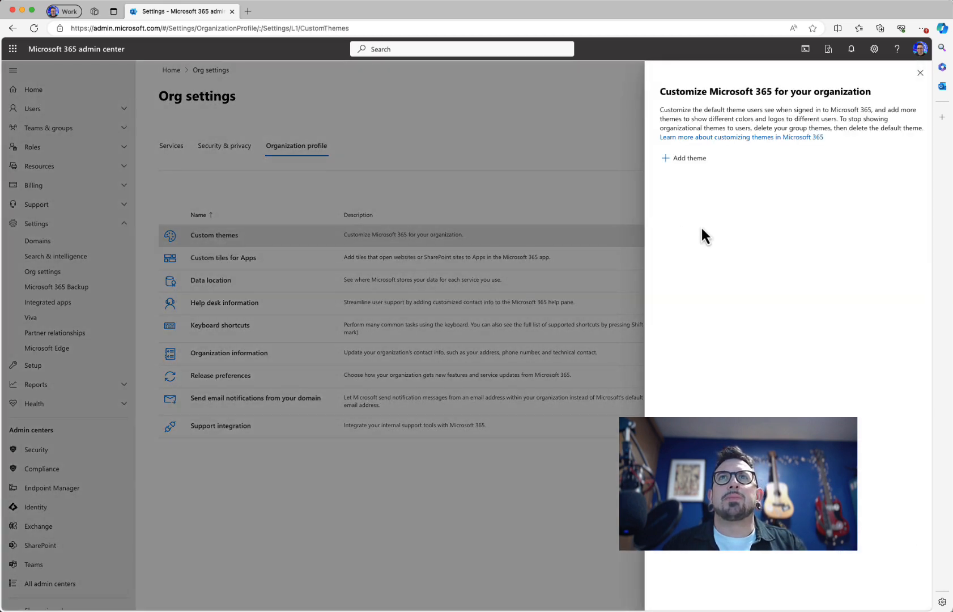
{"action": "left_click", "coordinate": [689, 159]}
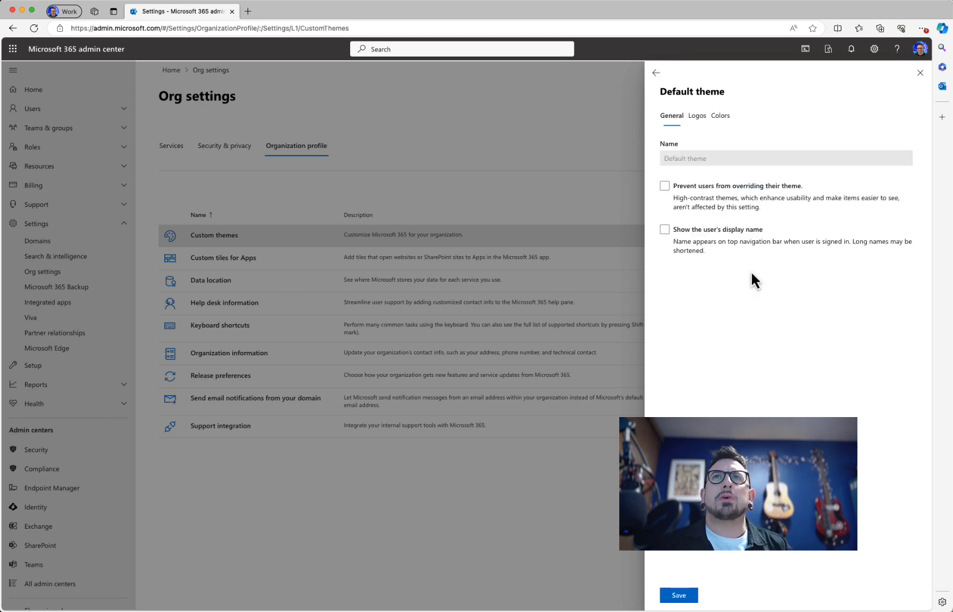
{"action": "left_click", "coordinate": [733, 191]}
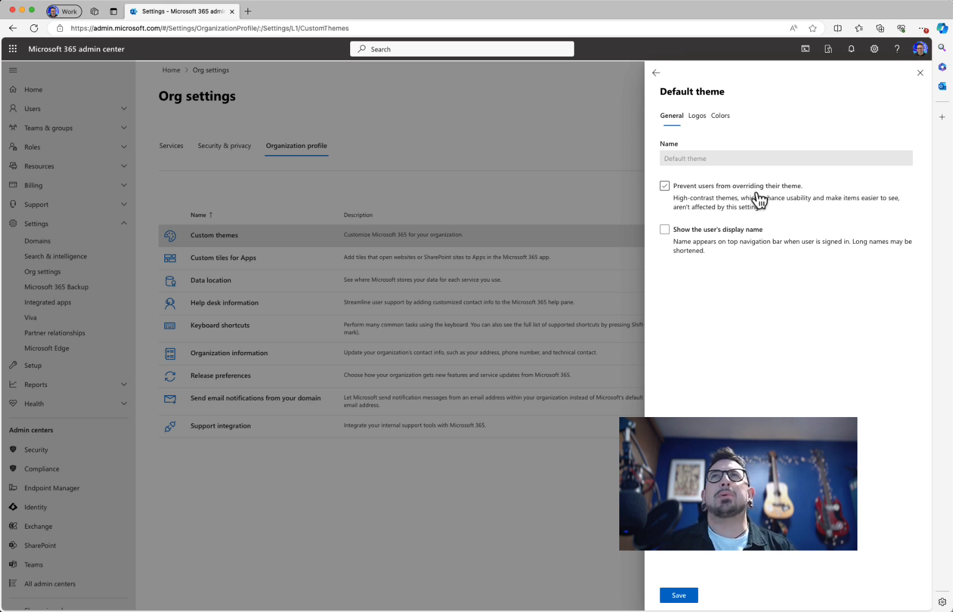
Step: Open the Microsoft 365 home page (portal.office.com) in a new browser tab
{"action": "left_click", "coordinate": [247, 11]}
{"action": "type", "text": "por"}
{"action": "key", "text": "Return"}
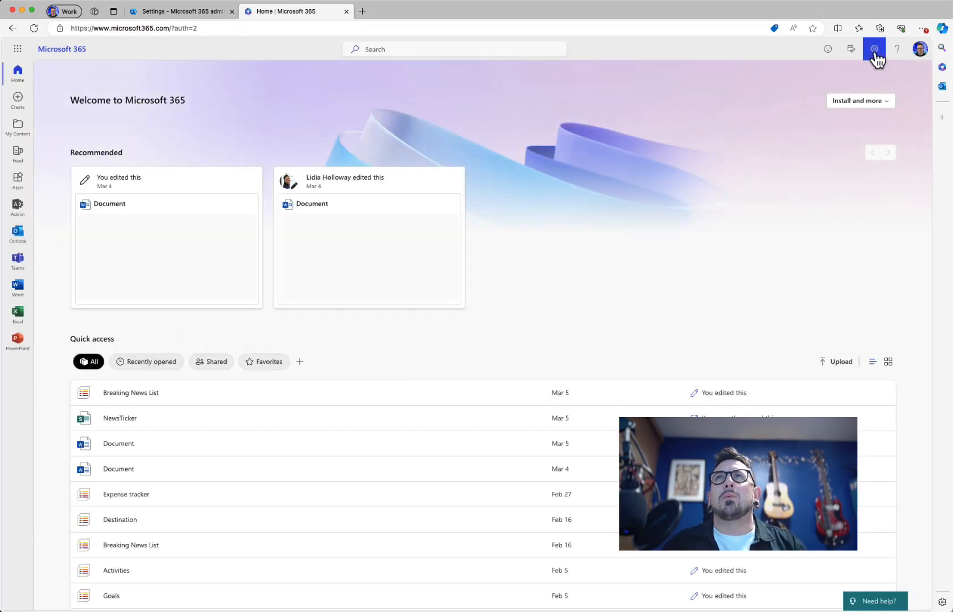
Step: Preview the sunset, circuit and blueprint personal themes in Microsoft 365 settings
{"action": "left_click", "coordinate": [874, 50]}
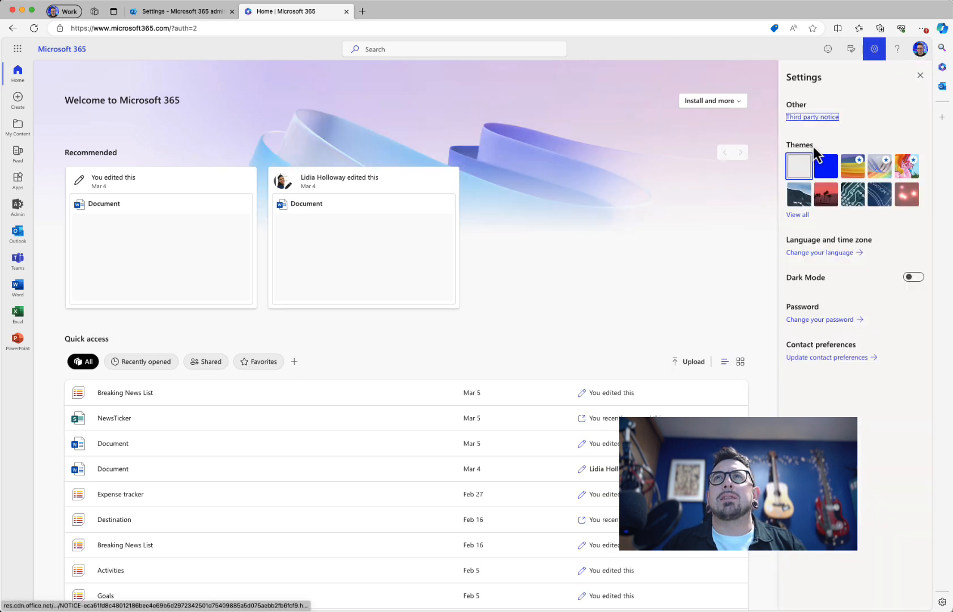
{"action": "left_click", "coordinate": [828, 194]}
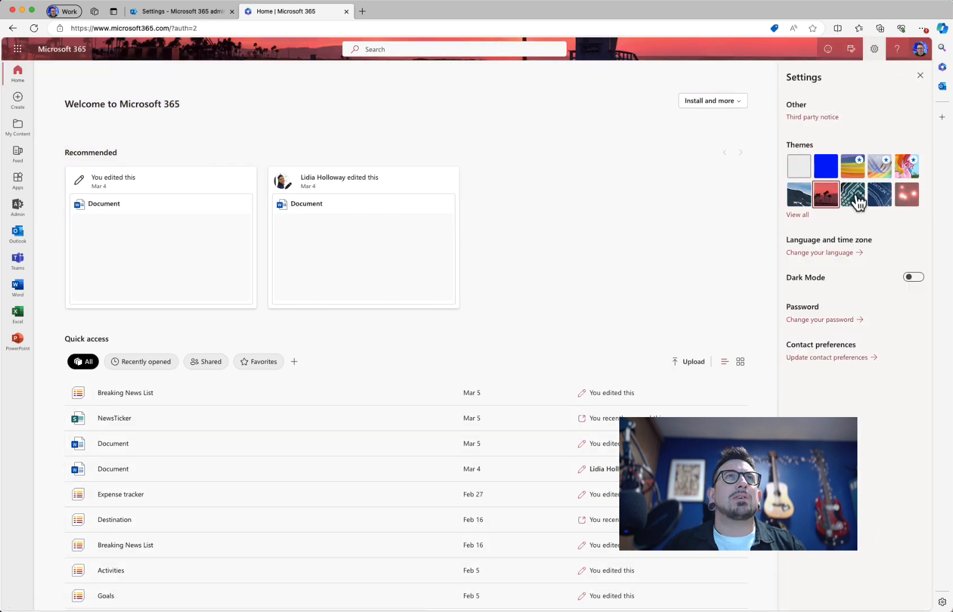
{"action": "left_click", "coordinate": [857, 202]}
{"action": "left_click", "coordinate": [874, 205]}
{"action": "left_click", "coordinate": [827, 201]}
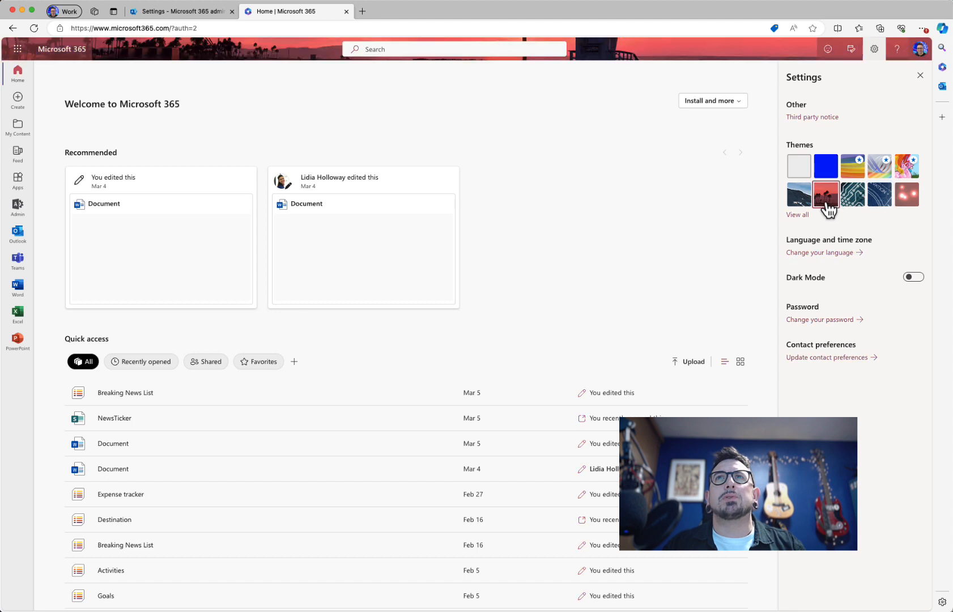
Step: Restore the plain white theme and confirm users can't override the admin default theme
{"action": "left_click", "coordinate": [797, 172]}
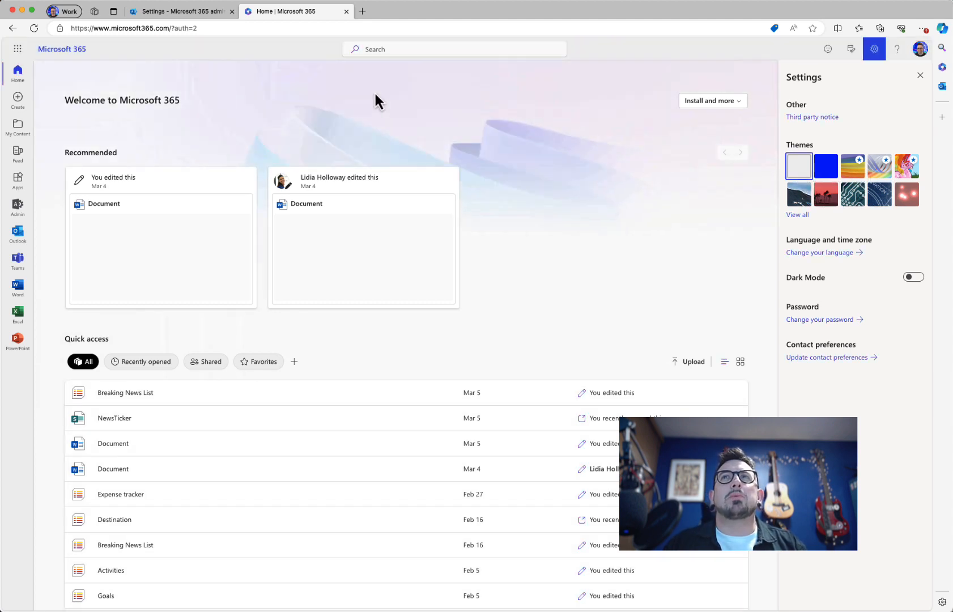
{"action": "left_click", "coordinate": [180, 12]}
{"action": "left_click", "coordinate": [702, 187]}
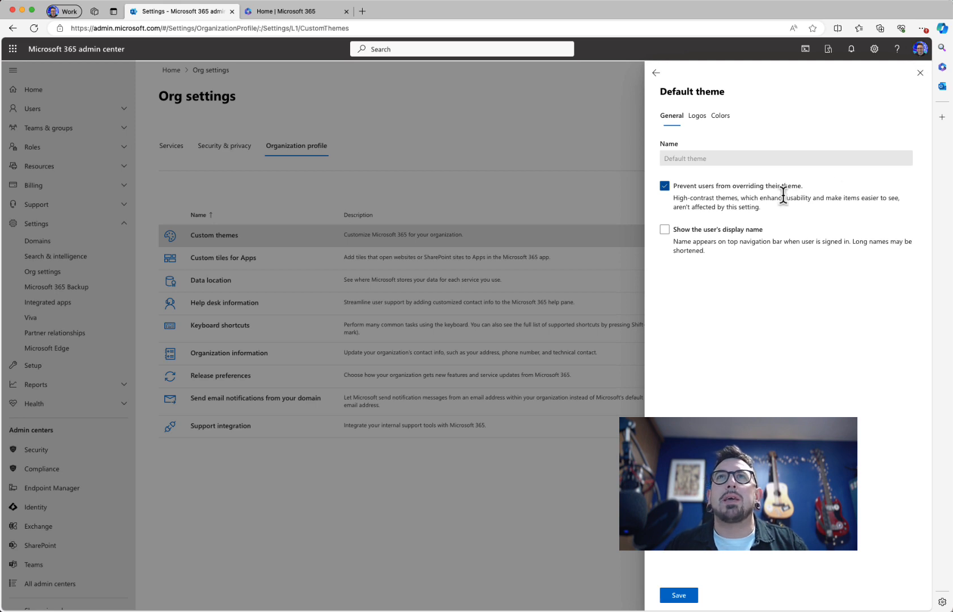
Step: Turn on the user's display name, save, check the home page, then show the Logos settings
{"action": "left_click", "coordinate": [702, 230]}
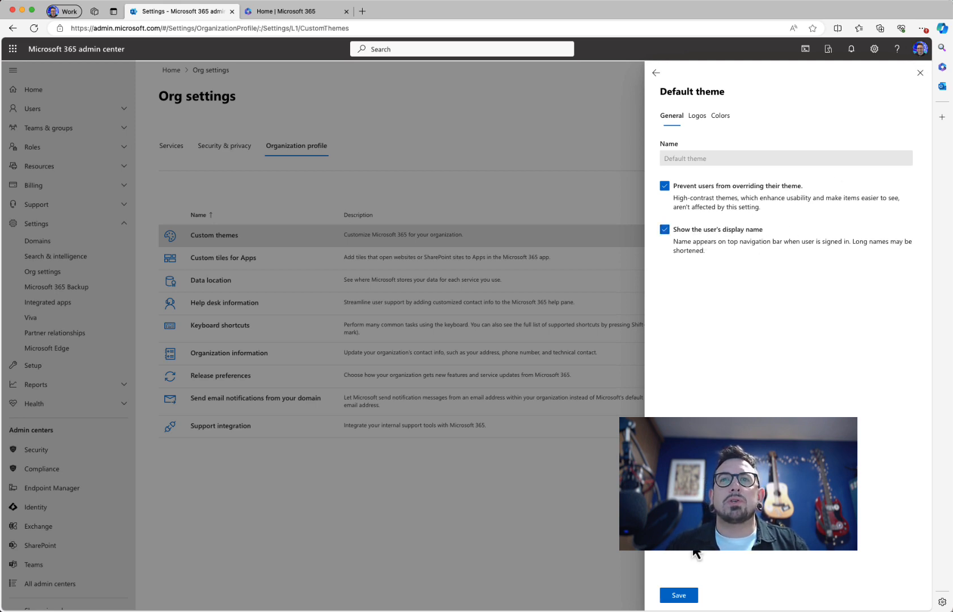
{"action": "left_click", "coordinate": [678, 598]}
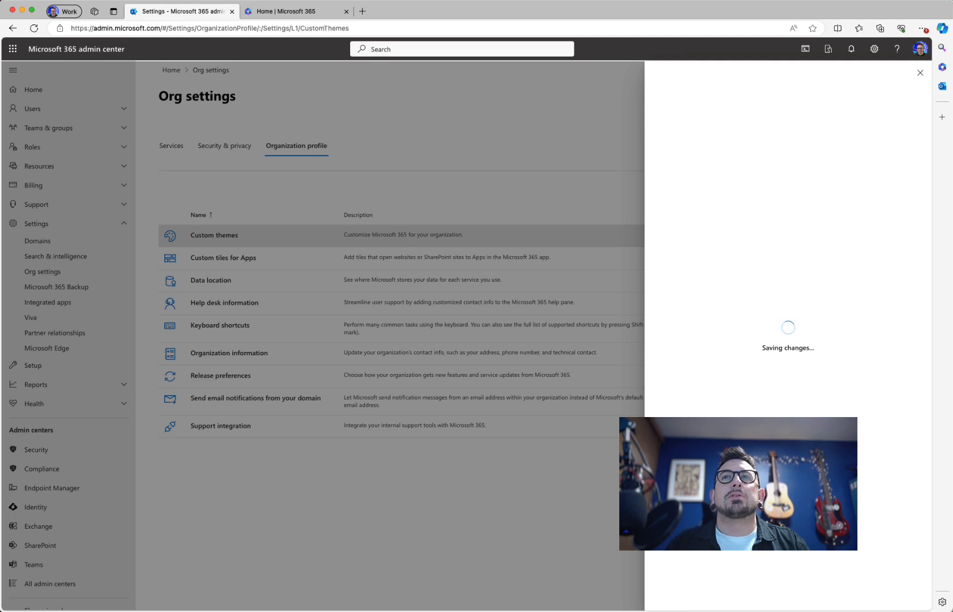
{"action": "left_click", "coordinate": [300, 15]}
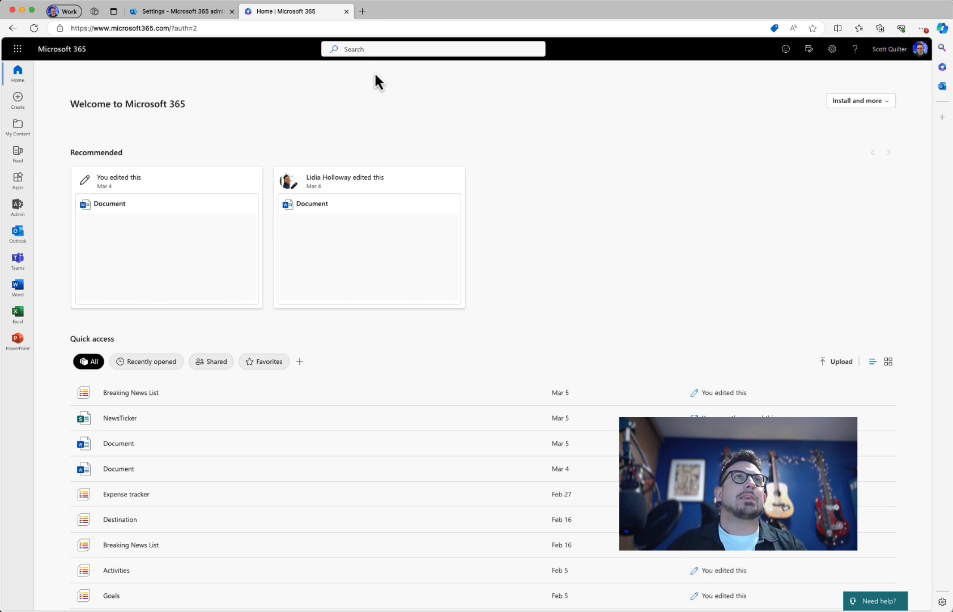
{"action": "left_click", "coordinate": [192, 12]}
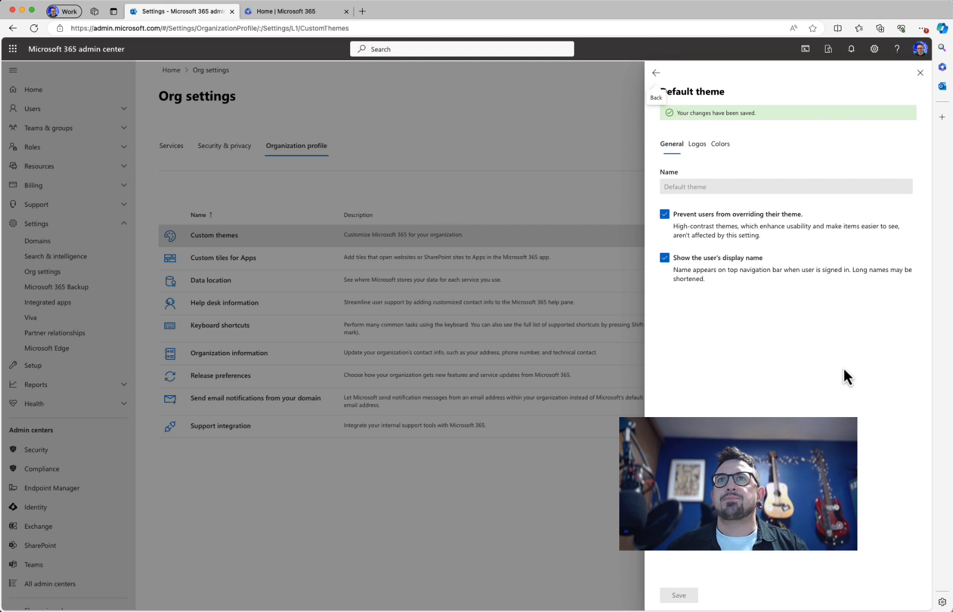
{"action": "left_click", "coordinate": [697, 145]}
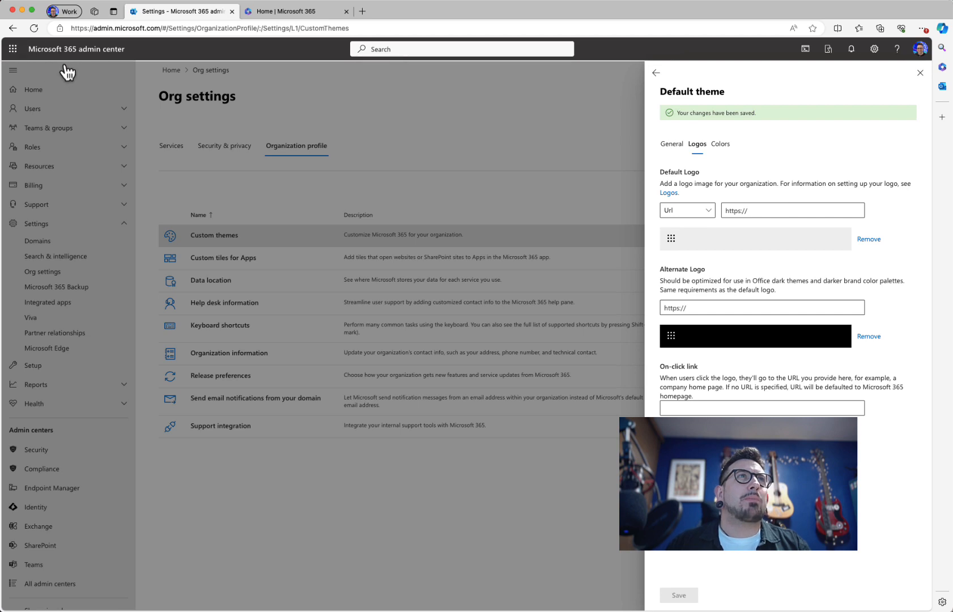
Step: Read the Microsoft Learn logo requirements, noting the 200 x 48 size, then return to Logos
{"action": "left_click", "coordinate": [670, 193]}
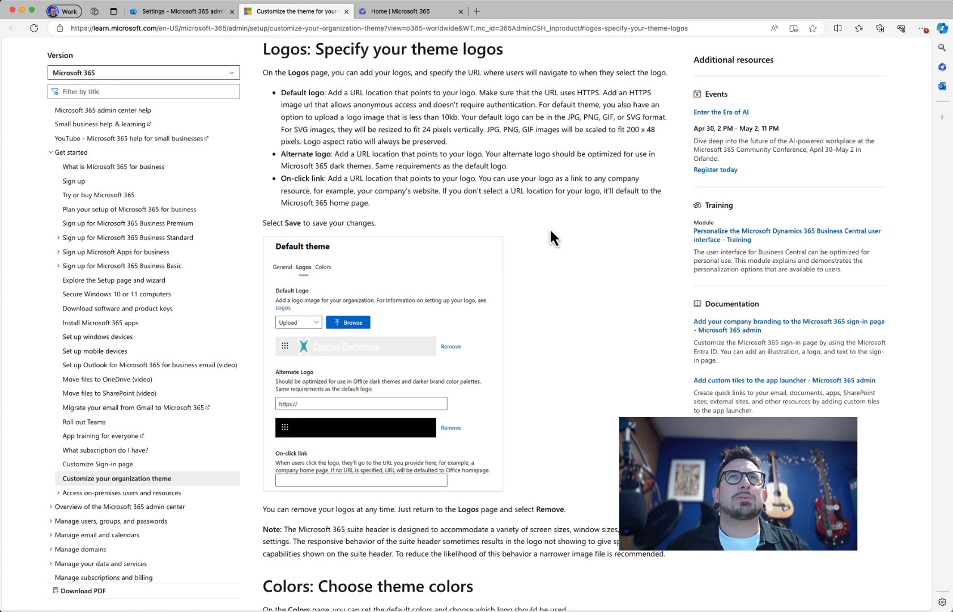
{"action": "left_click_drag", "start_coordinate": [626, 129], "coordinate": [656, 130]}
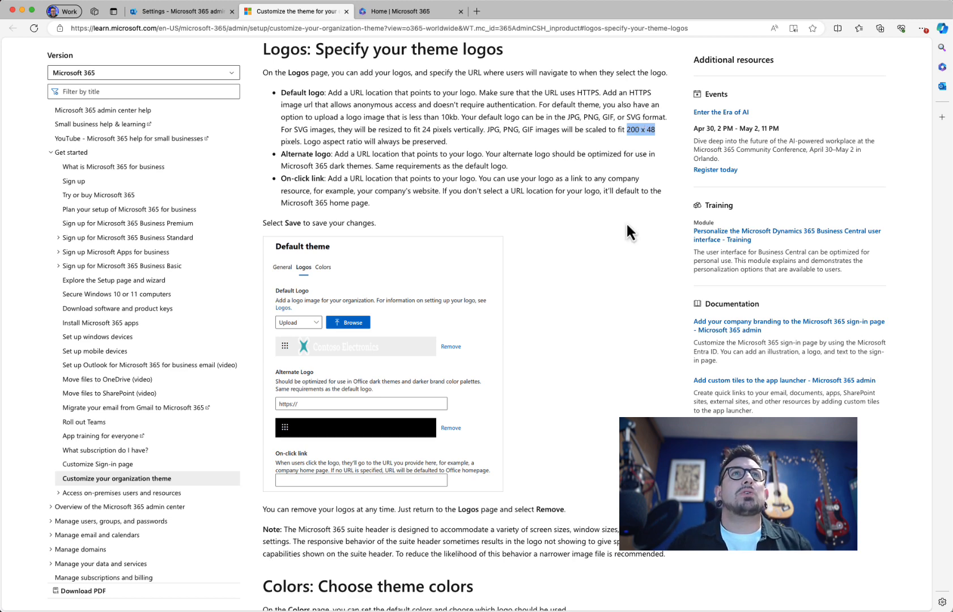
{"action": "left_click", "coordinate": [658, 275]}
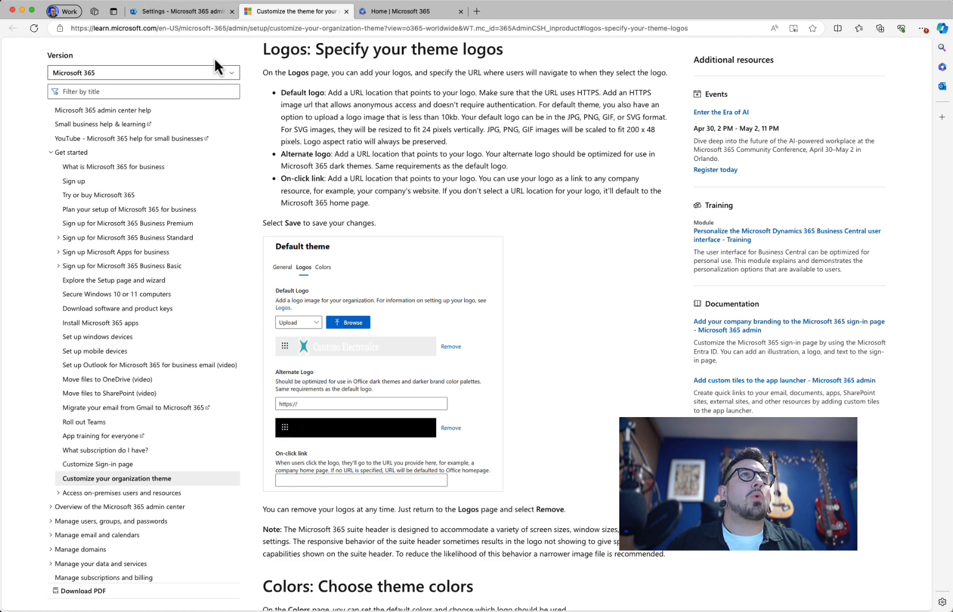
{"action": "left_click", "coordinate": [189, 15]}
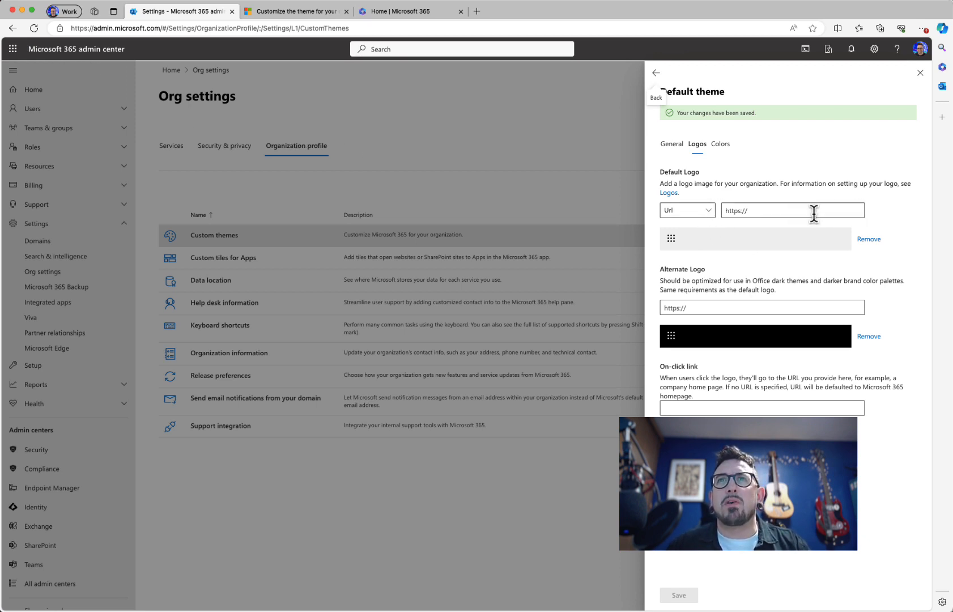
Step: Set the default logo source to Upload and upload Theme-Logo.png, rejected as over 10KB
{"action": "left_click", "coordinate": [707, 212]}
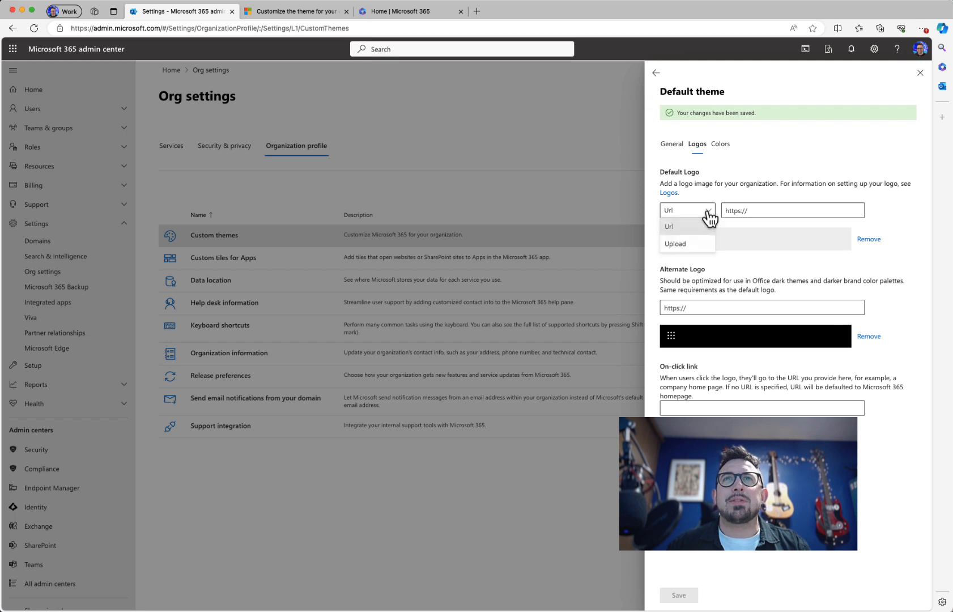
{"action": "left_click", "coordinate": [688, 244]}
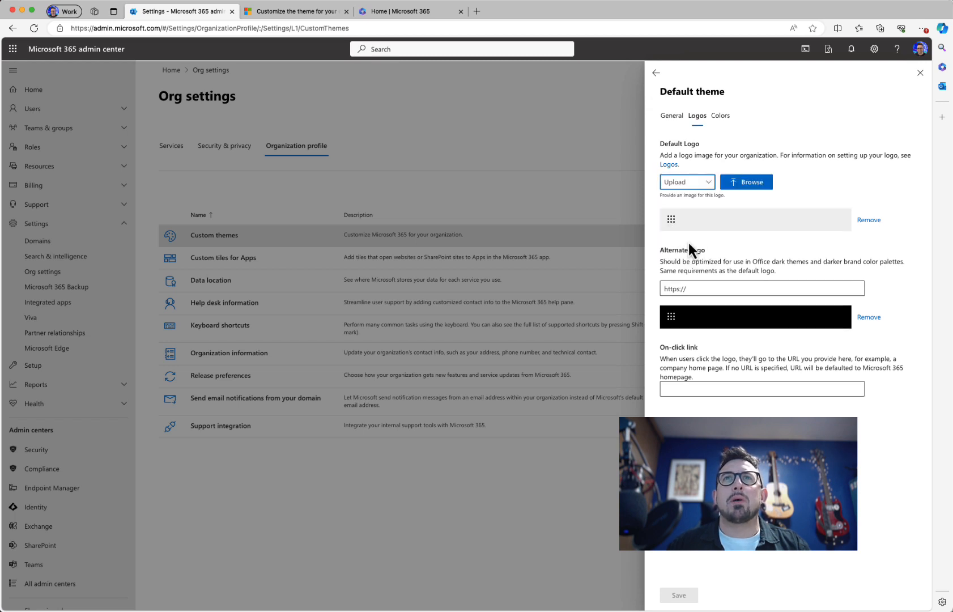
{"action": "left_click", "coordinate": [702, 184]}
{"action": "left_click", "coordinate": [702, 199]}
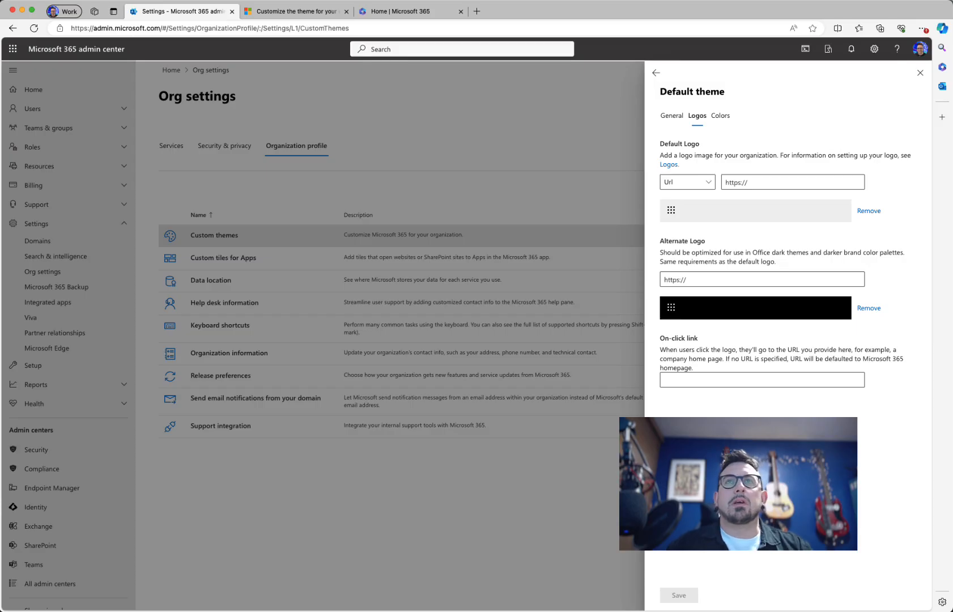
{"action": "left_click", "coordinate": [705, 184]}
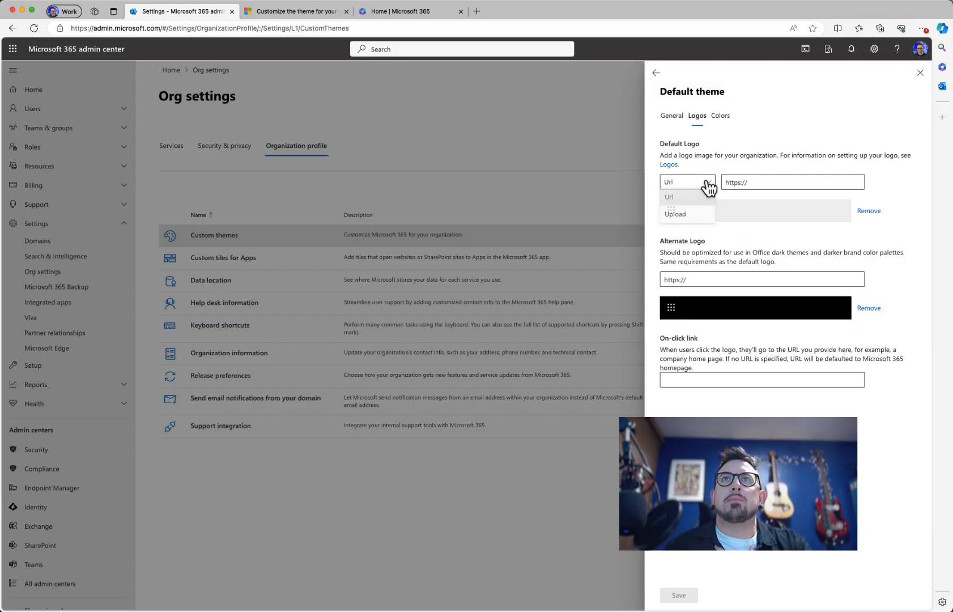
{"action": "left_click", "coordinate": [684, 215]}
{"action": "left_click", "coordinate": [754, 187]}
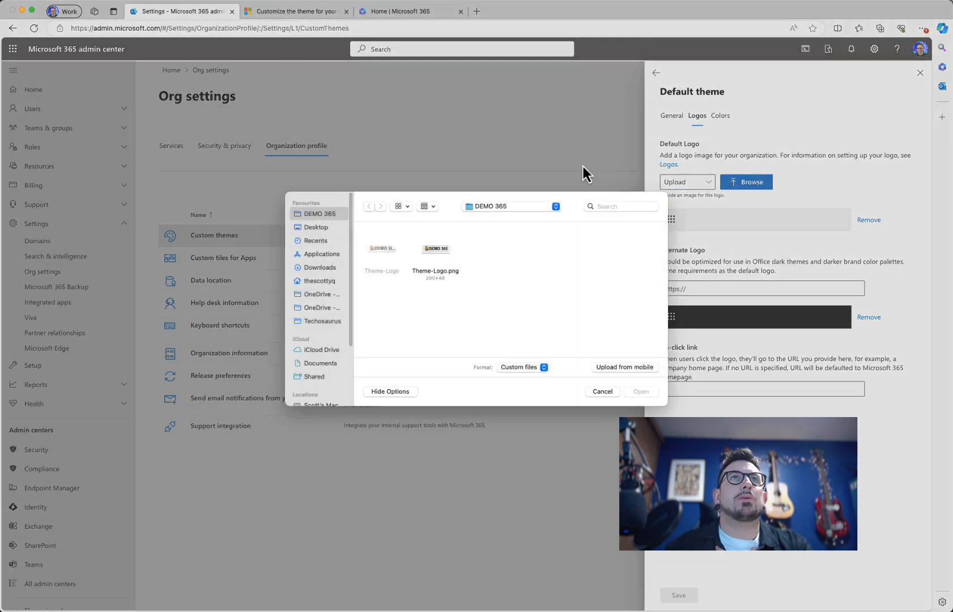
{"action": "left_click", "coordinate": [434, 258]}
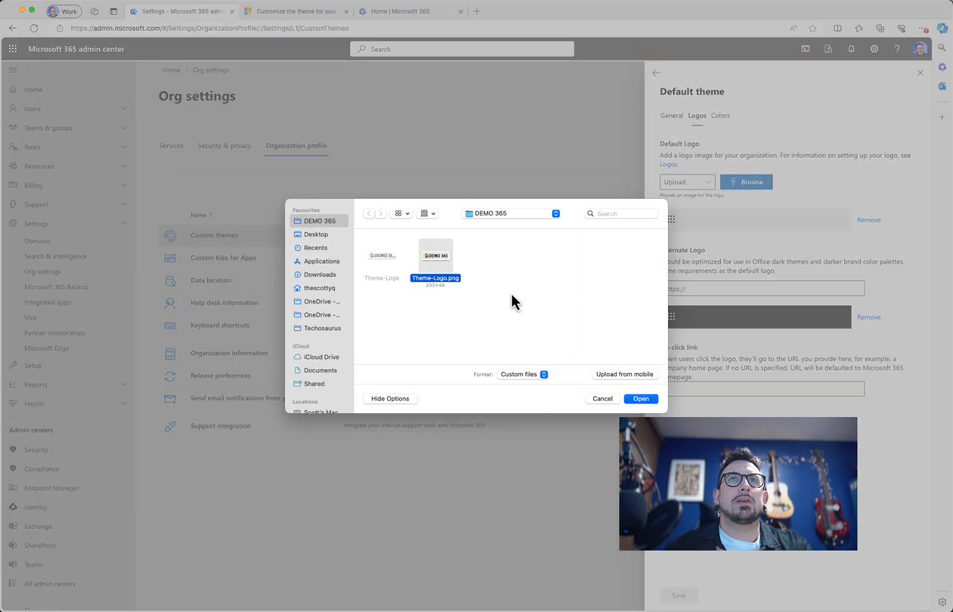
{"action": "left_click", "coordinate": [642, 400]}
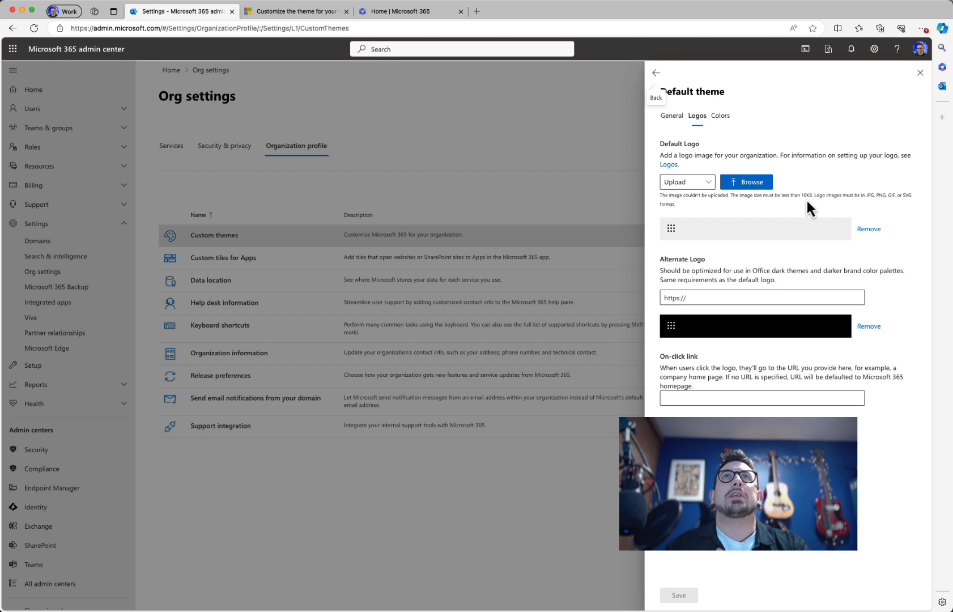
Step: Google 'png compressor' in a new tab and open the compresspng.com result
{"action": "left_click", "coordinate": [476, 11]}
{"action": "type", "text": "goo"}
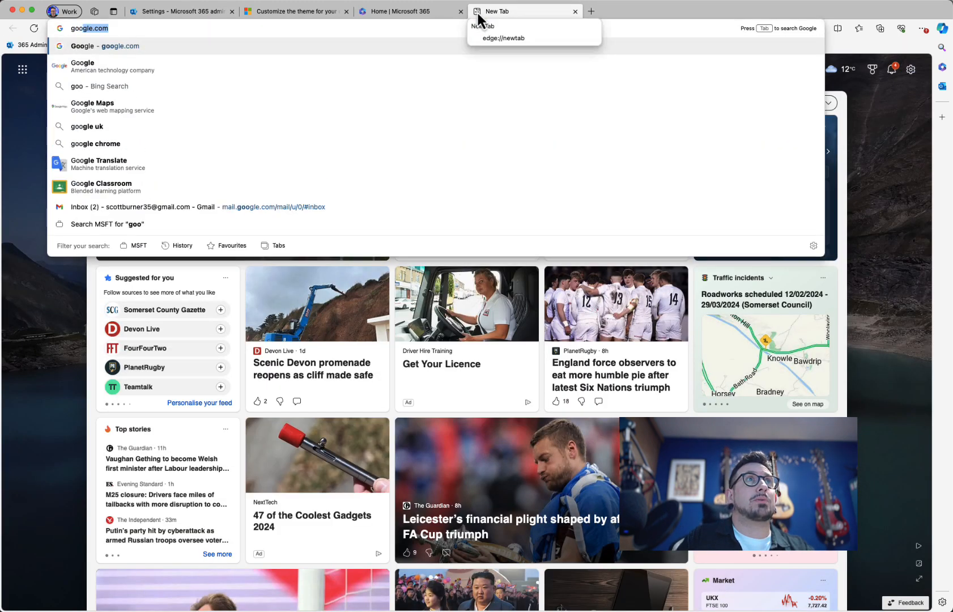
{"action": "key", "text": "Return"}
{"action": "type", "text": "png cvo"}
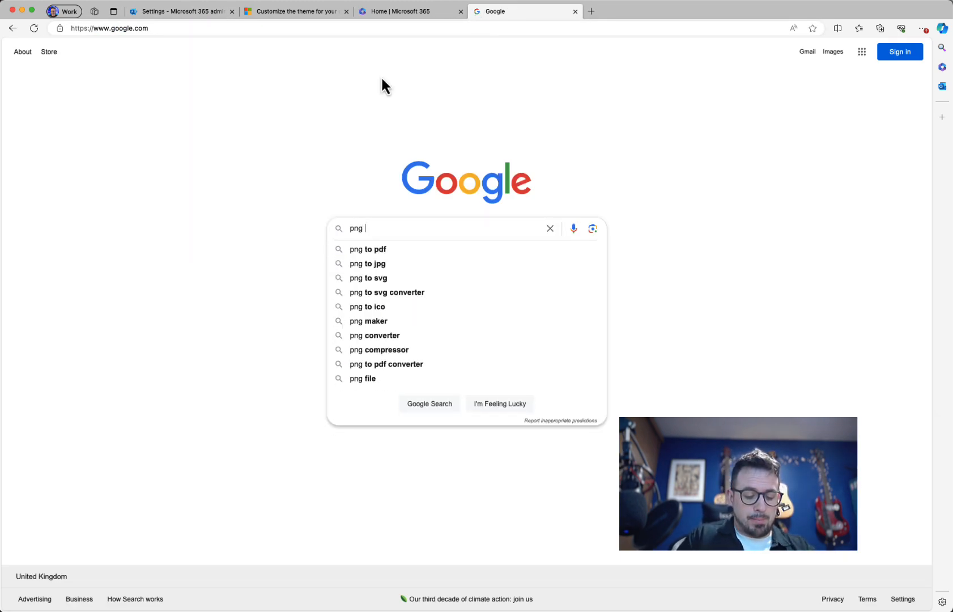
{"action": "key", "text": "BackSpace"}
{"action": "key", "text": "BackSpace"}
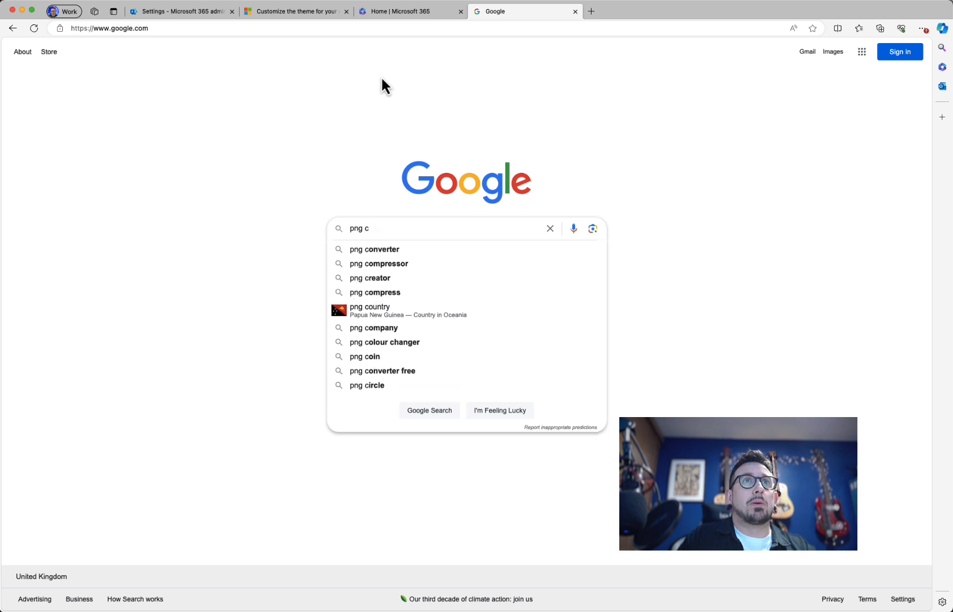
{"action": "type", "text": "ompressor"}
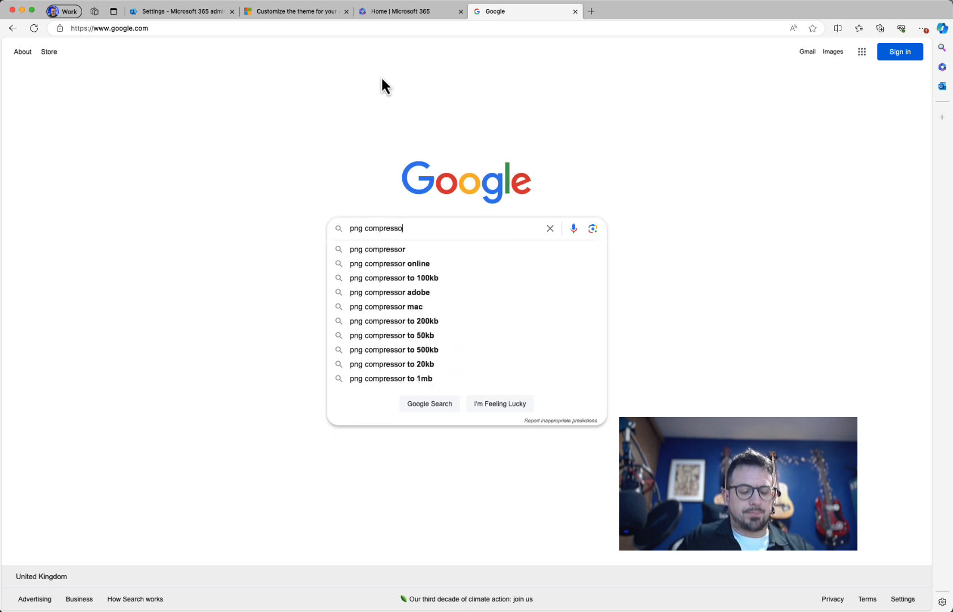
{"action": "key", "text": "Return"}
{"action": "left_click", "coordinate": [196, 189]}
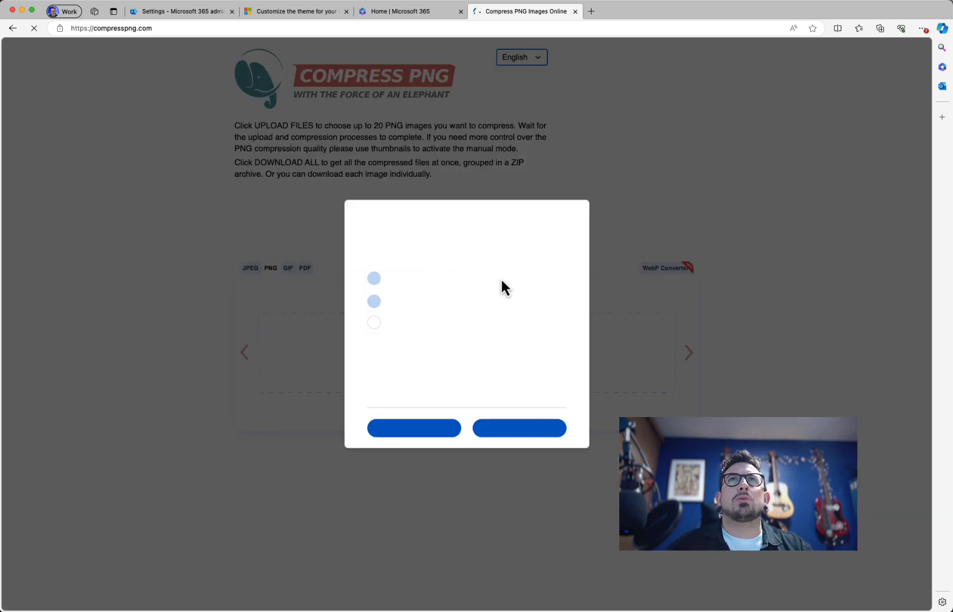
Step: Accept consent, compress Theme-Logo.png, download compresspng.zip, and return to the admin center
{"action": "left_click", "coordinate": [511, 433]}
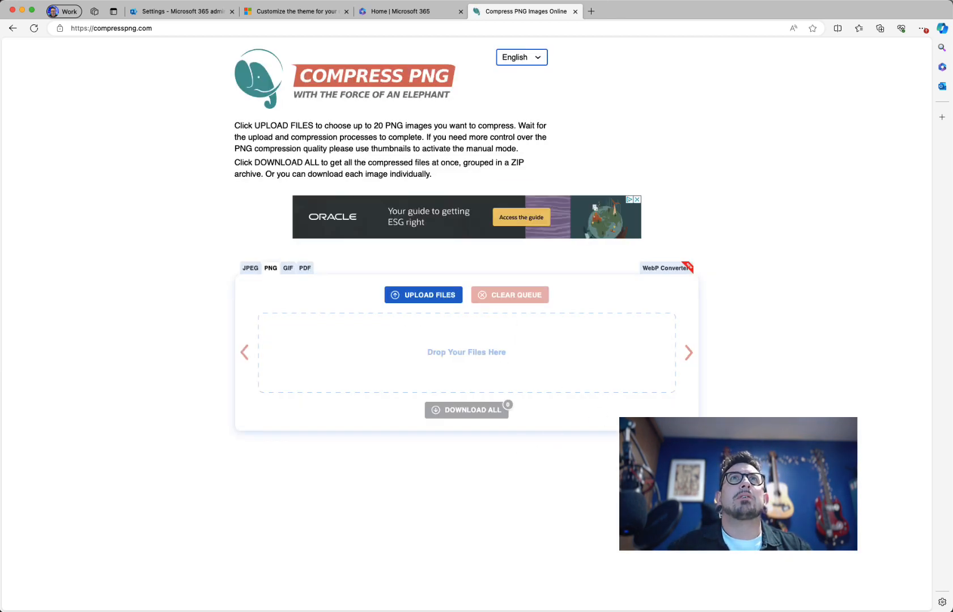
{"action": "left_click_drag", "start_coordinate": [536, 8], "coordinate": [465, 340]}
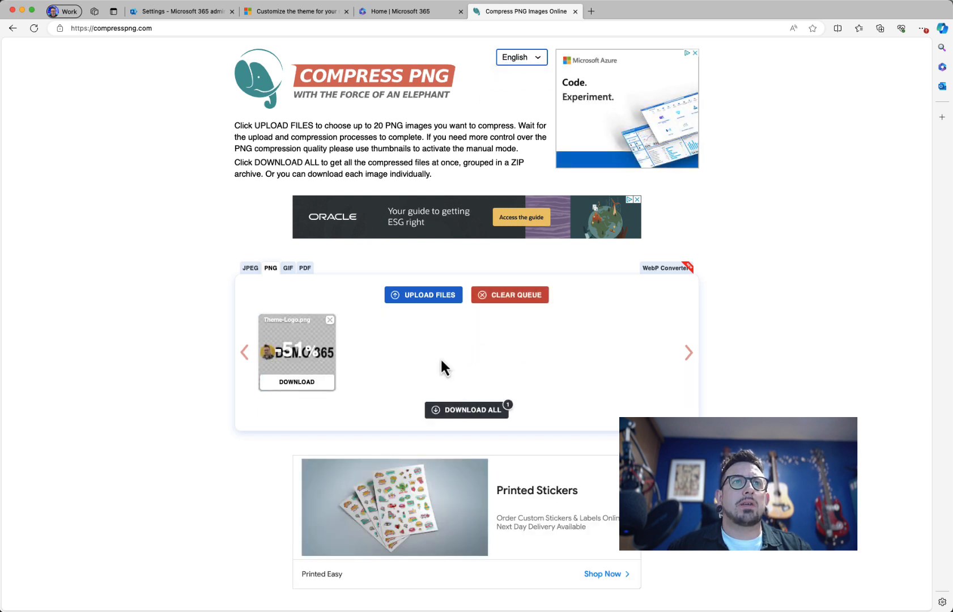
{"action": "left_click", "coordinate": [449, 415]}
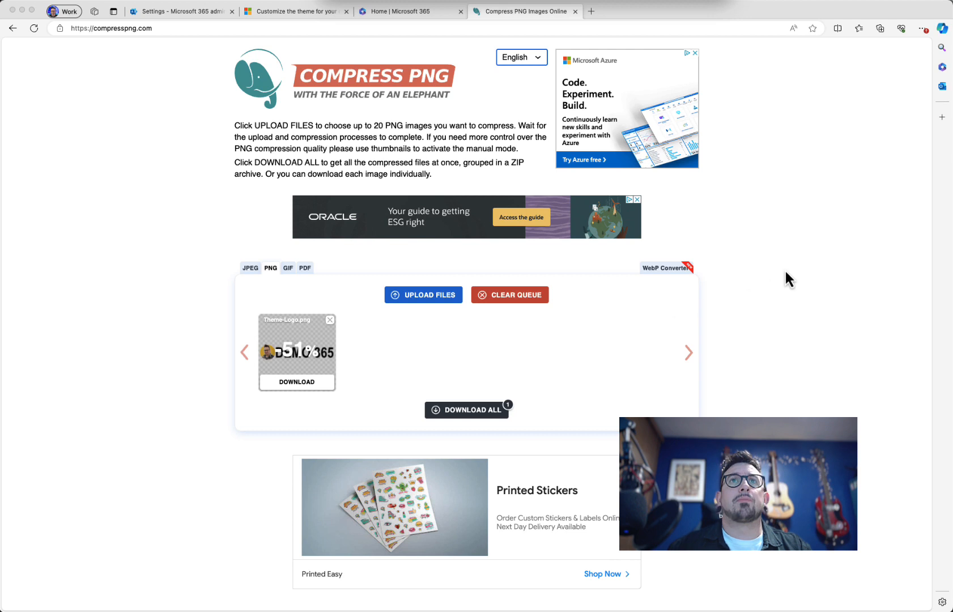
{"action": "left_click", "coordinate": [795, 239]}
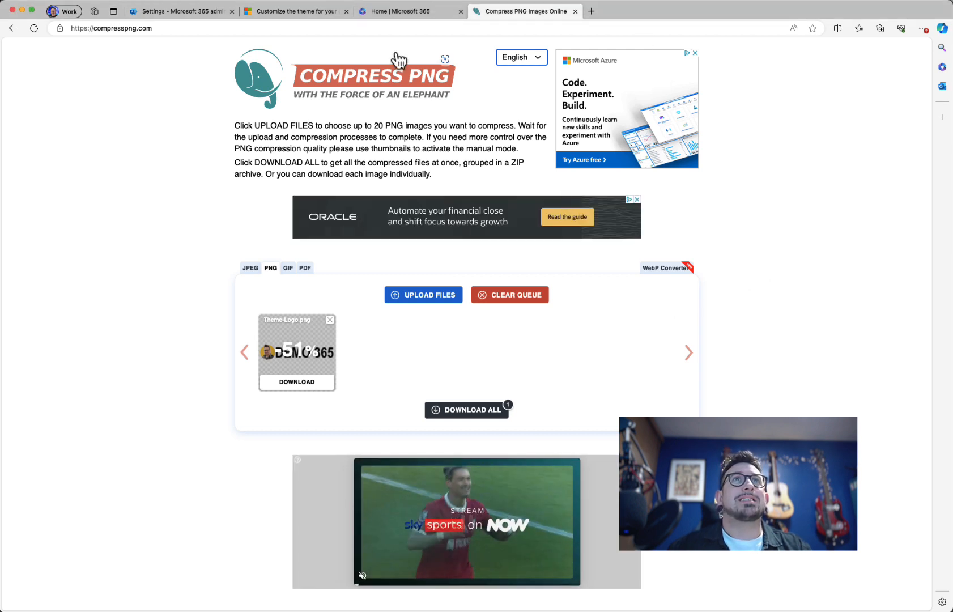
{"action": "left_click", "coordinate": [204, 16]}
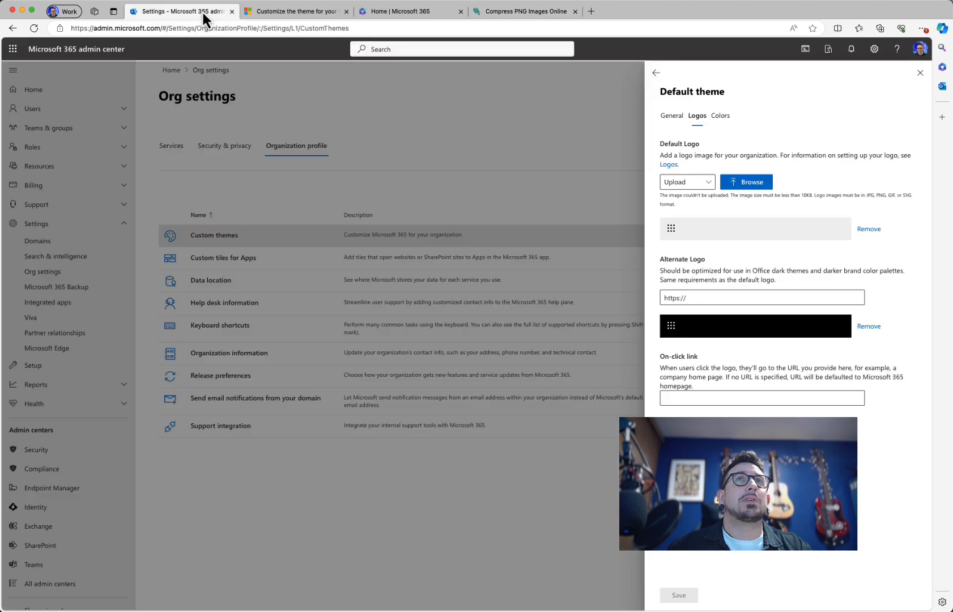
Step: Upload Theme-Logo-min.png as the Default theme's logo, previewing with DEMO 365 text
{"action": "left_click", "coordinate": [742, 193]}
{"action": "left_click", "coordinate": [436, 258]}
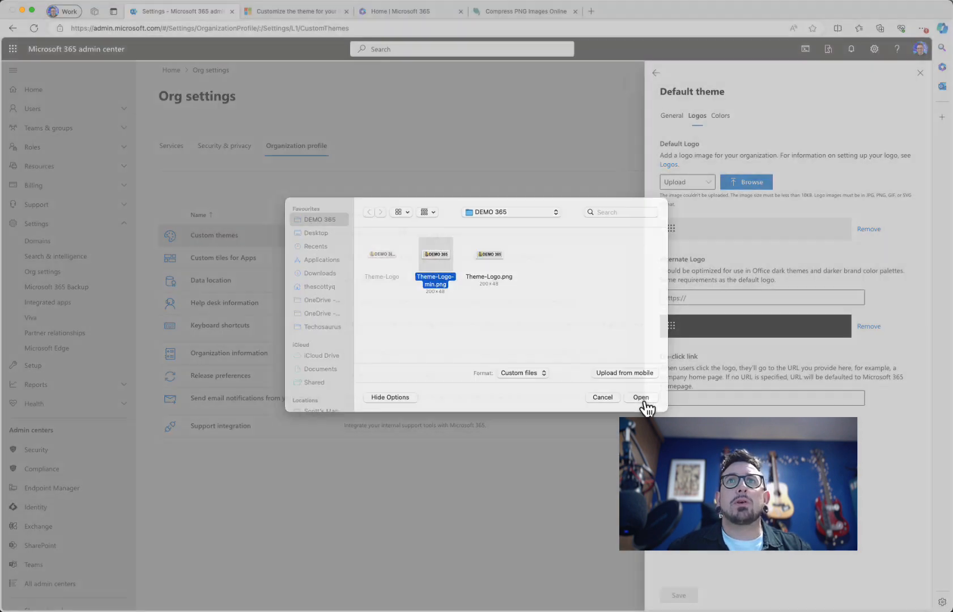
{"action": "left_click", "coordinate": [642, 397]}
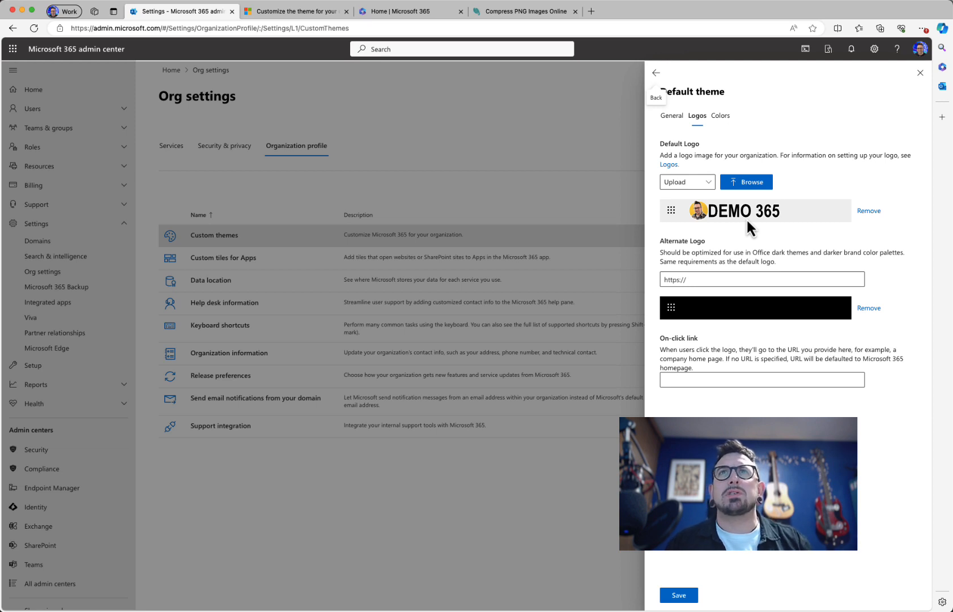
Step: Enter the company's .co.uk website as the logo's on-click link and save the theme
{"action": "left_click", "coordinate": [682, 379]}
{"action": "type", "text": "h"}
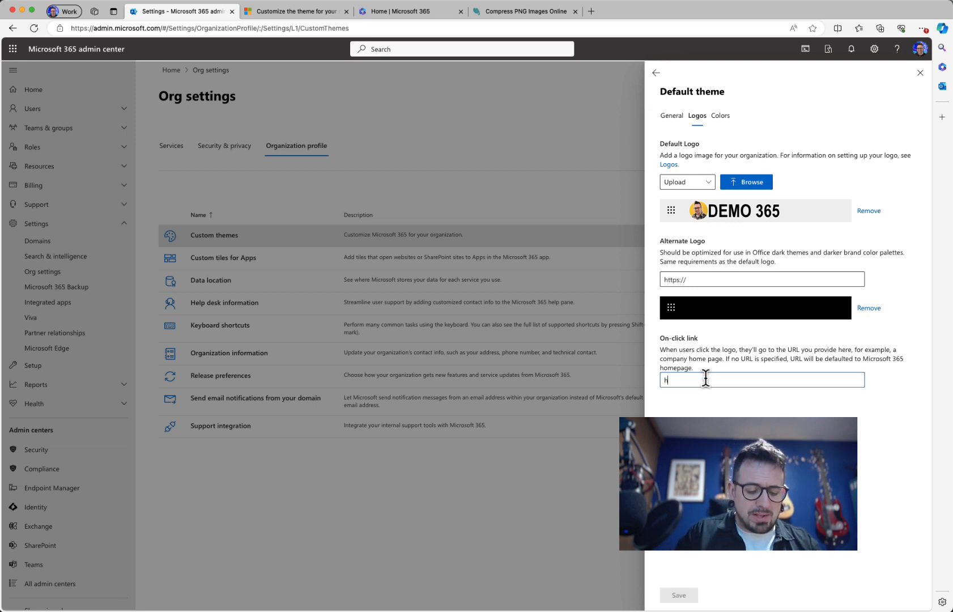
{"action": "type", "text": "ttps"}
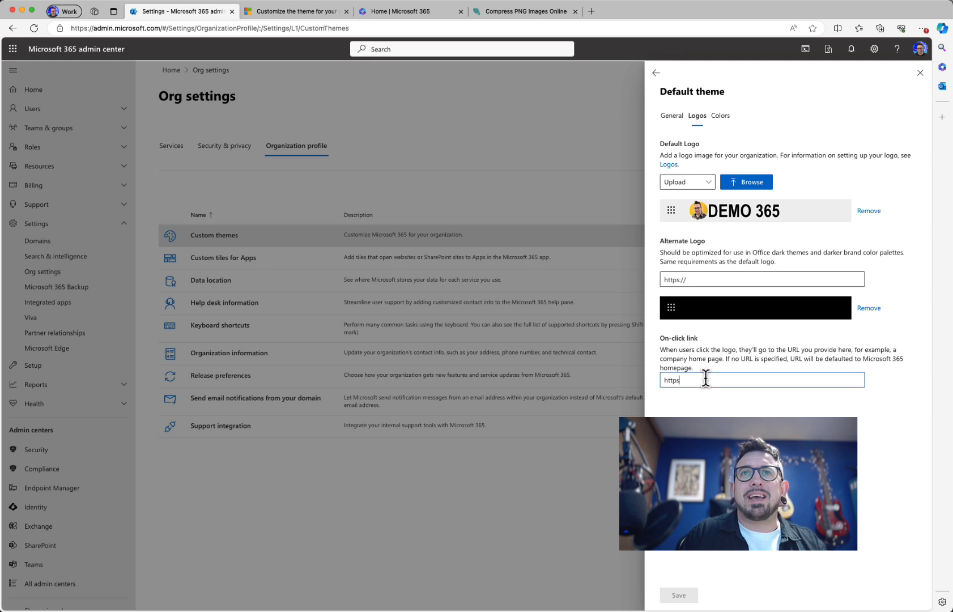
{"action": "type", "text": "://w"}
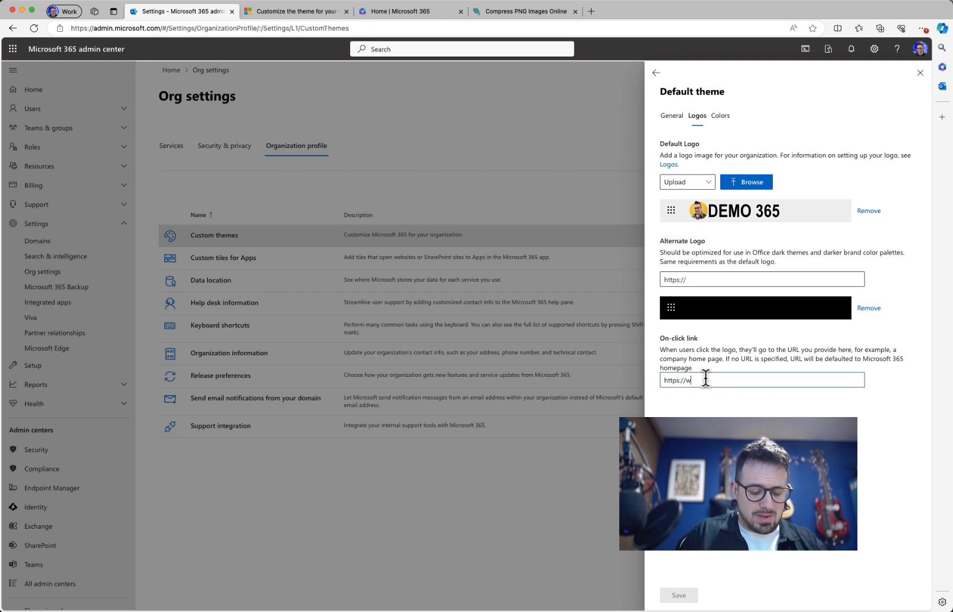
{"action": "type", "text": "ww.s"}
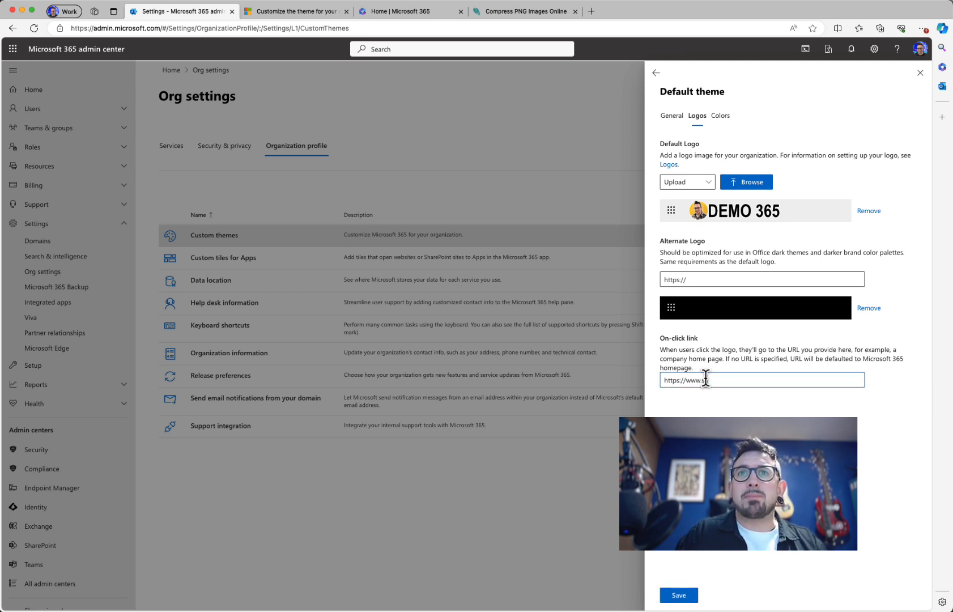
{"action": "type", "text": "cotty"}
{"action": "key", "text": "Tab"}
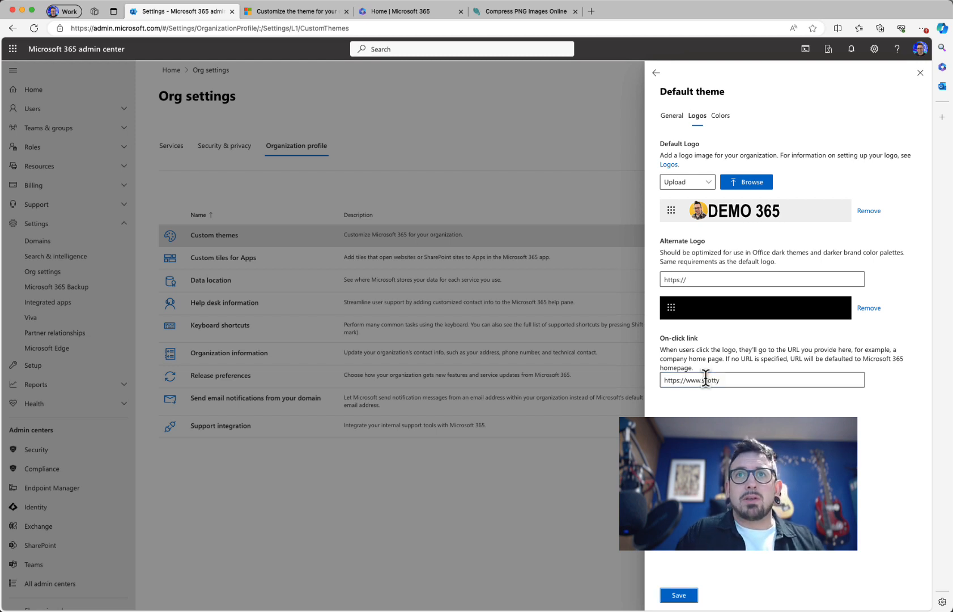
{"action": "left_click", "coordinate": [733, 380]}
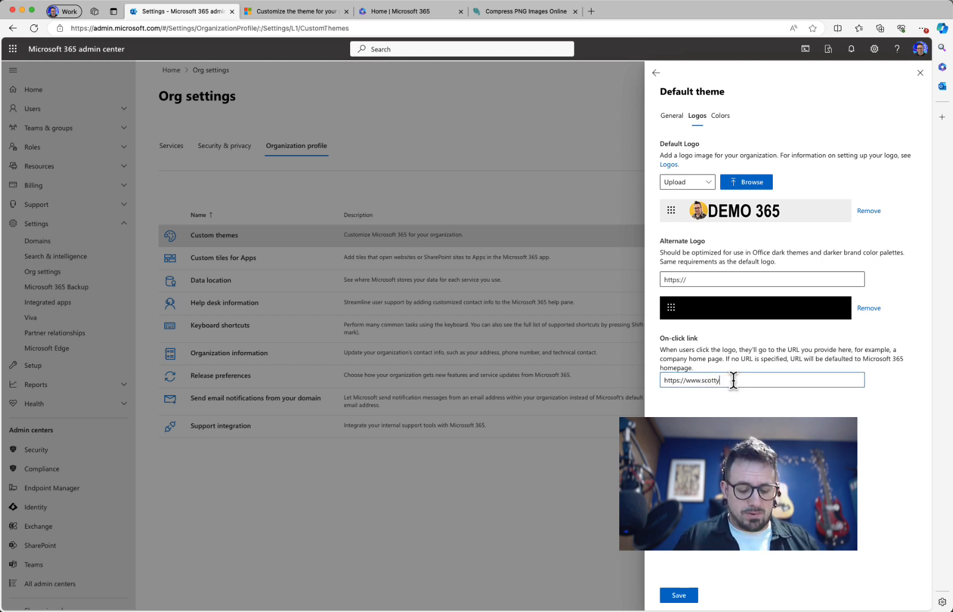
{"action": "type", "text": "q.co.uk"}
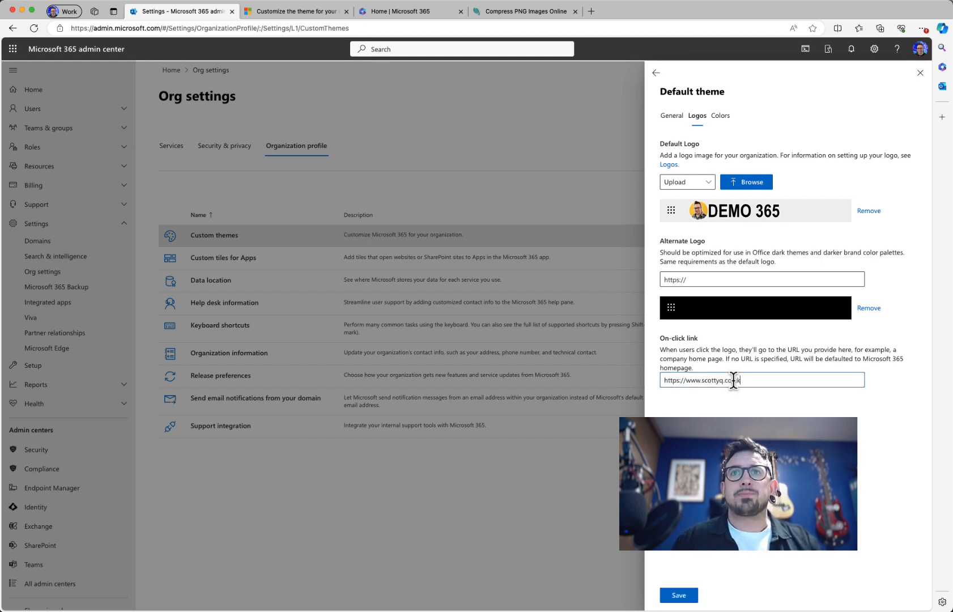
{"action": "left_click", "coordinate": [677, 594]}
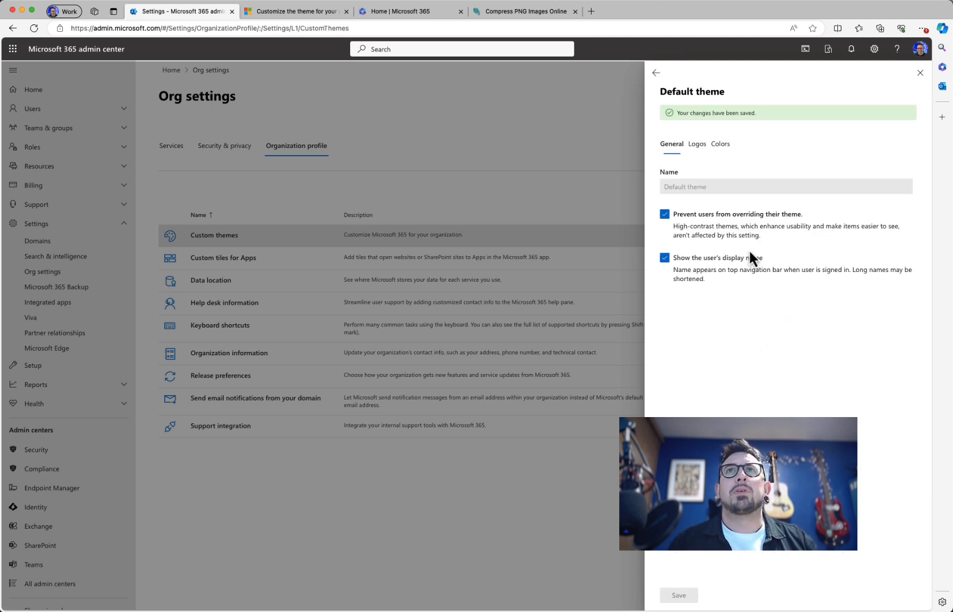
Step: Set navigation bar #f3c51e, text and icons #000000, accent #d81800, and save
{"action": "left_click", "coordinate": [720, 144]}
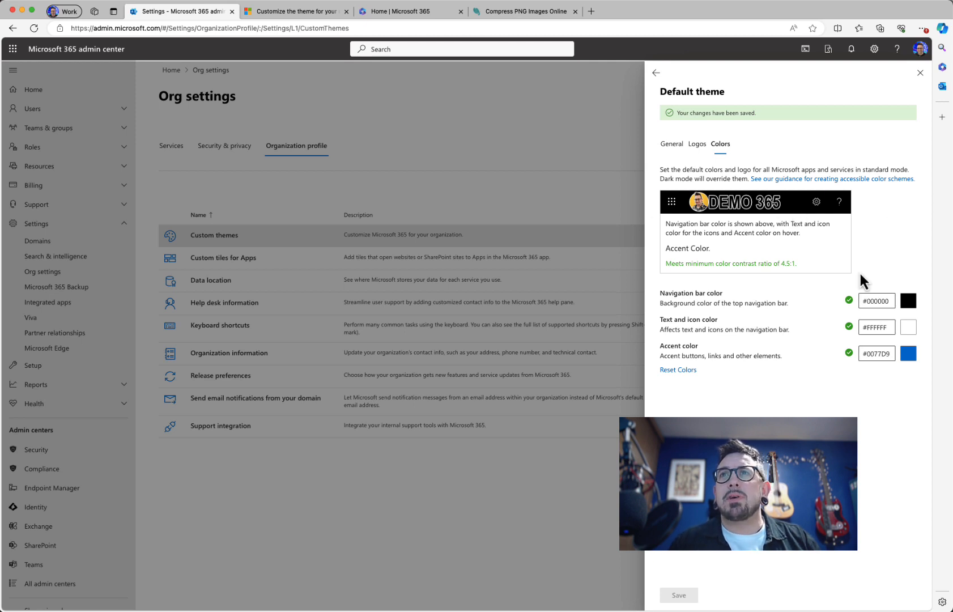
{"action": "left_click_drag", "start_coordinate": [866, 301], "coordinate": [896, 301]}
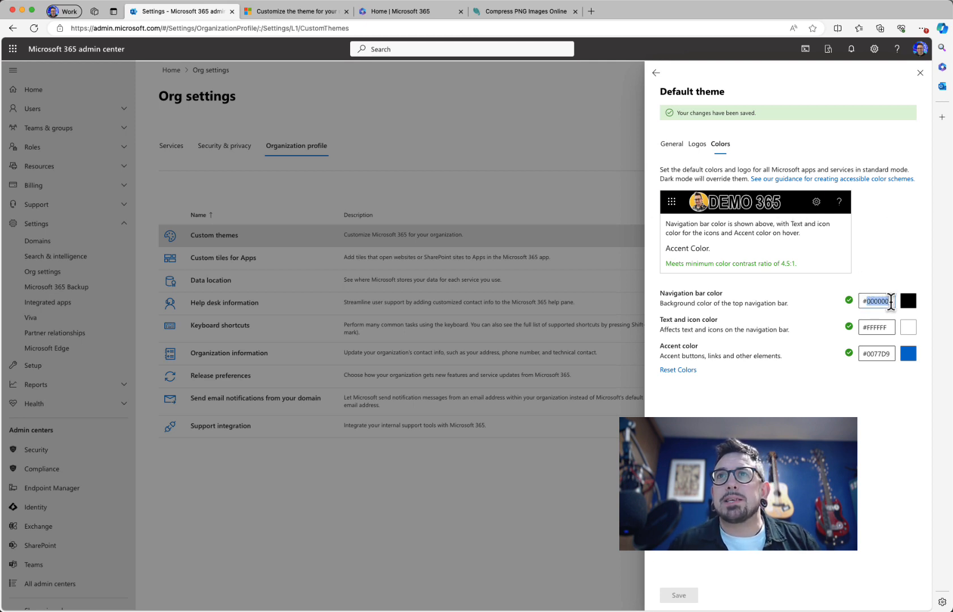
{"action": "type", "text": "#f3c51e"}
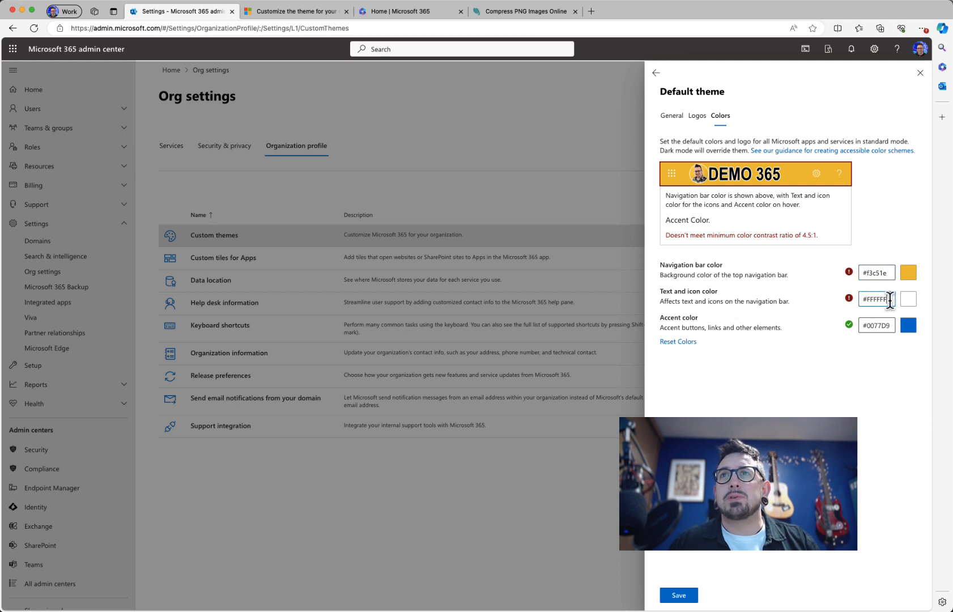
{"action": "left_click_drag", "start_coordinate": [887, 300], "coordinate": [865, 302]}
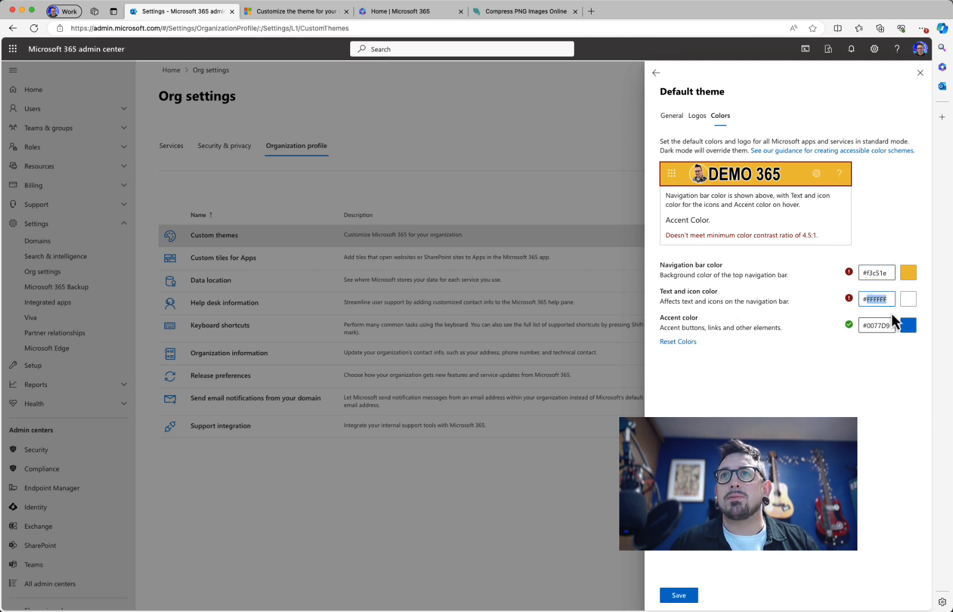
{"action": "type", "text": "000000"}
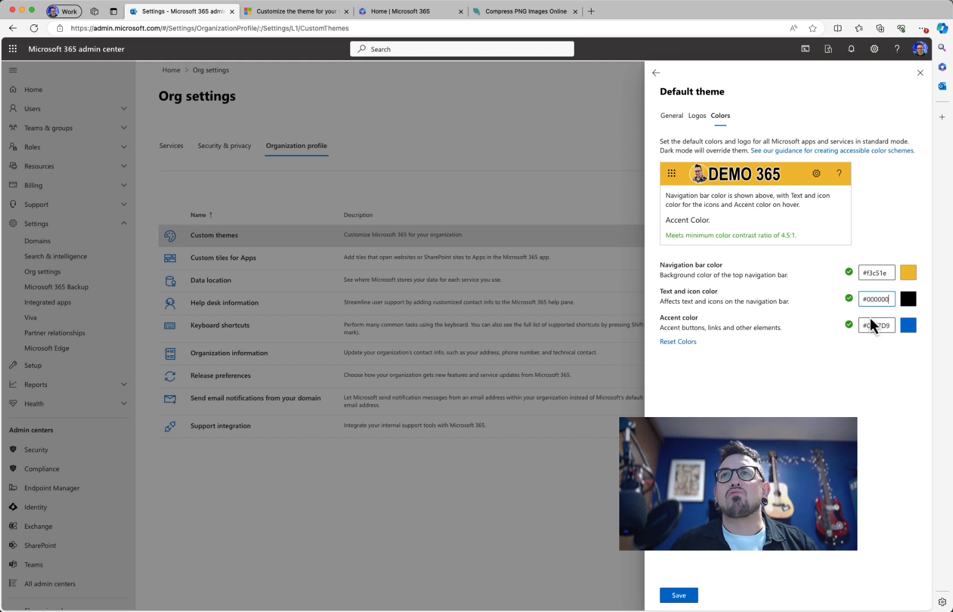
{"action": "left_click_drag", "start_coordinate": [865, 326], "coordinate": [887, 326]}
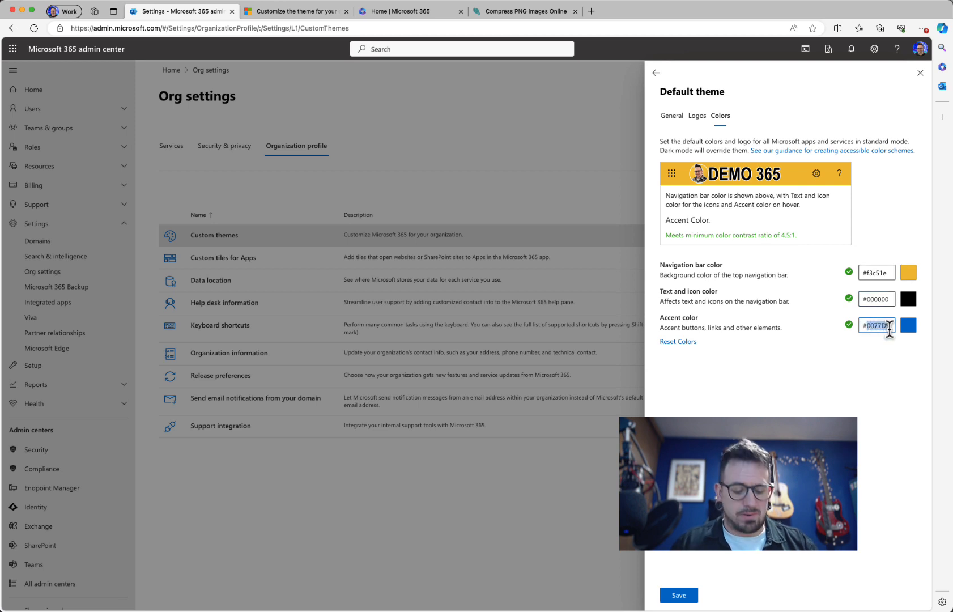
{"action": "type", "text": "d81800"}
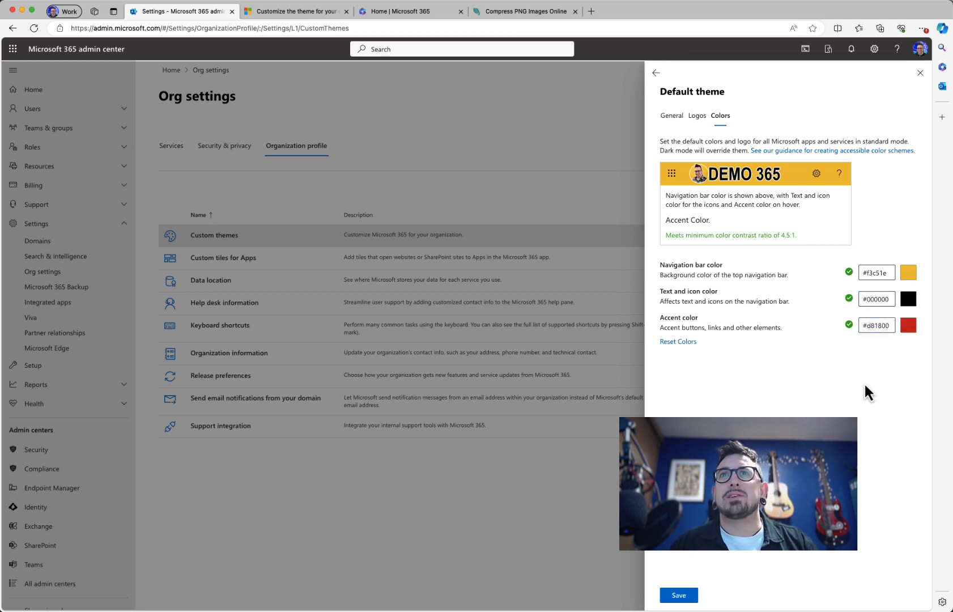
{"action": "left_click", "coordinate": [677, 597]}
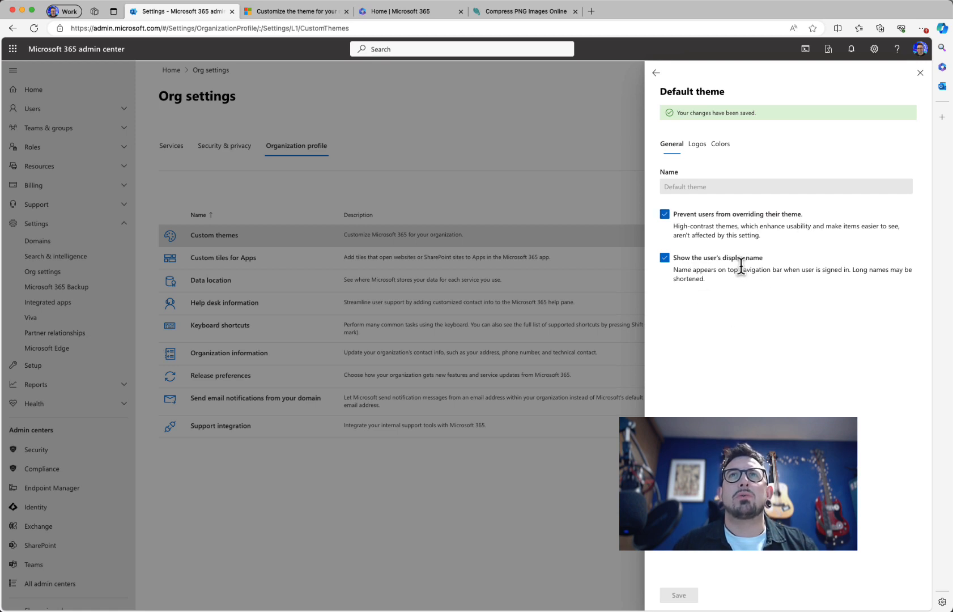
Step: Check the saved logo and theme colours, then return to the Microsoft 365 home page tab
{"action": "left_click", "coordinate": [698, 145]}
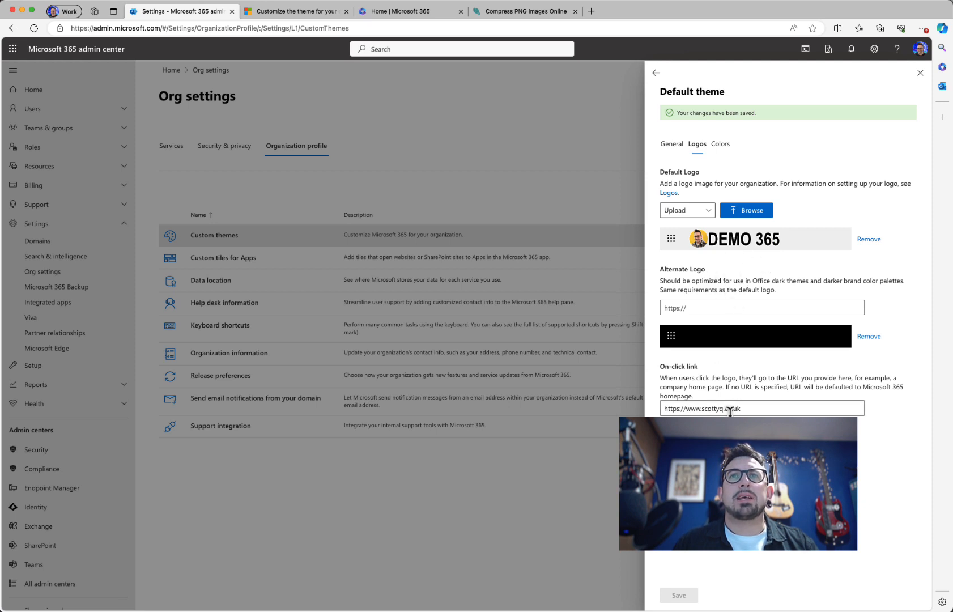
{"action": "left_click", "coordinate": [720, 144]}
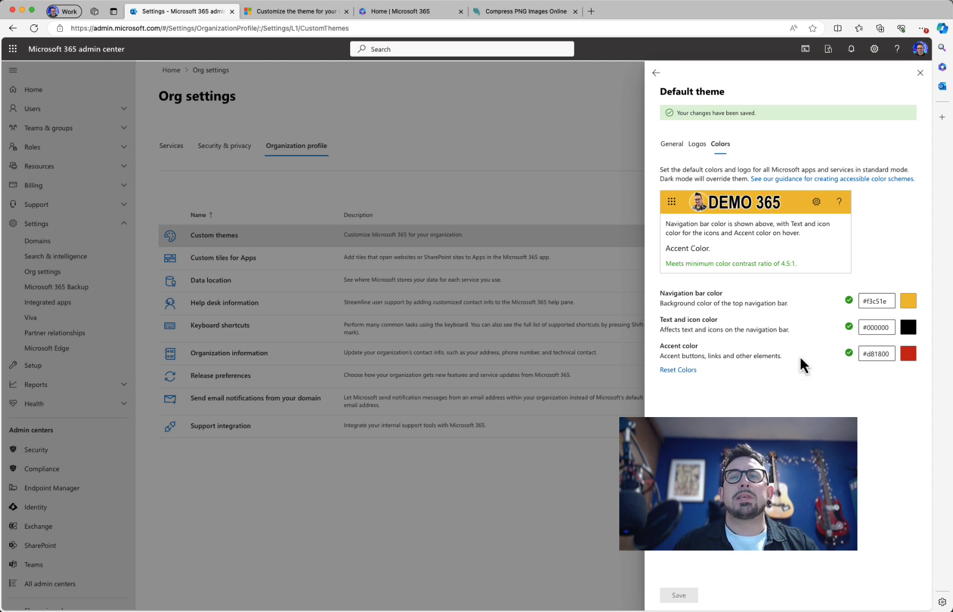
{"action": "left_click", "coordinate": [408, 15]}
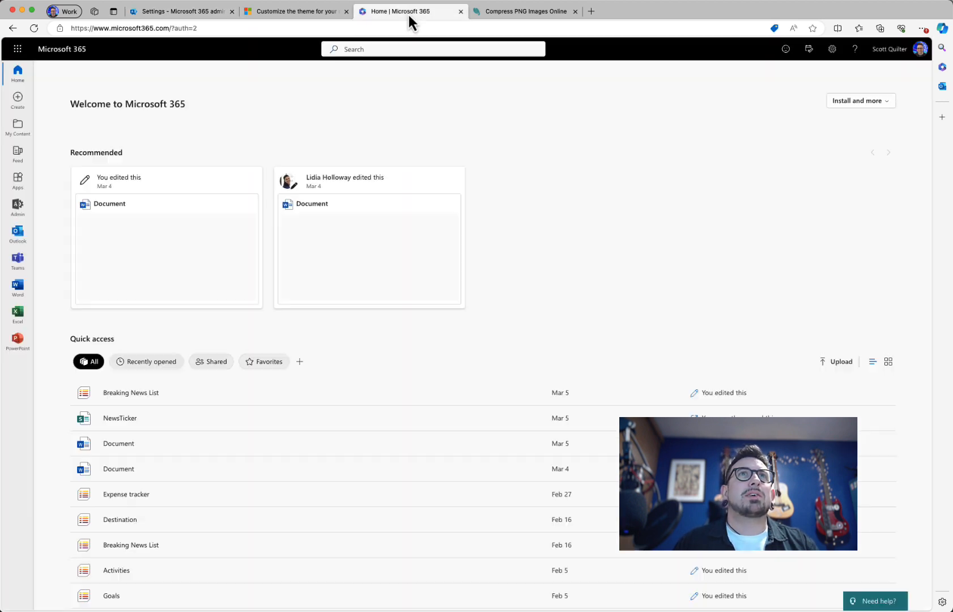
Step: Reload the Microsoft 365 home page and check that the app launcher shows the yellow theme
{"action": "left_click", "coordinate": [33, 33]}
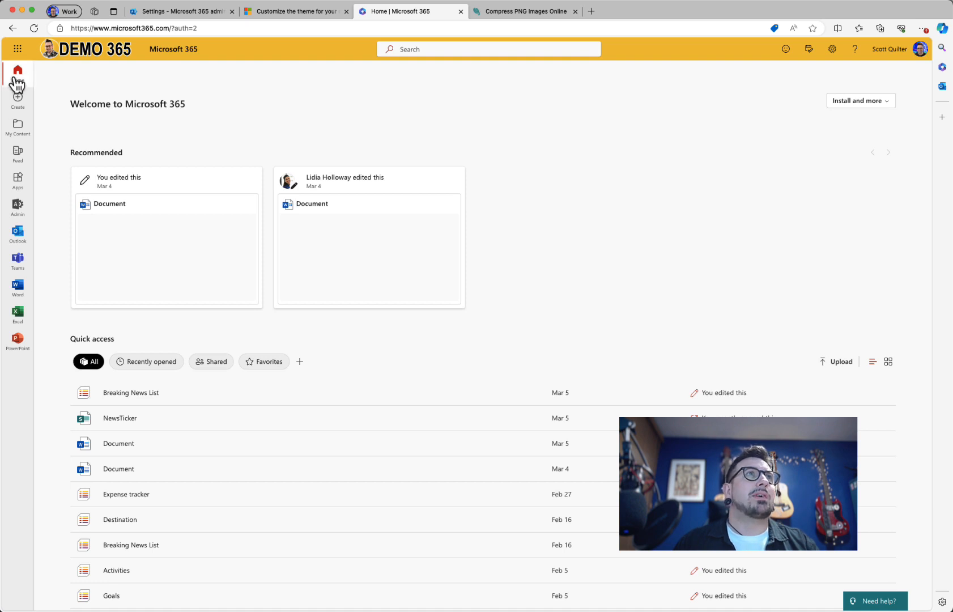
{"action": "left_click", "coordinate": [17, 51]}
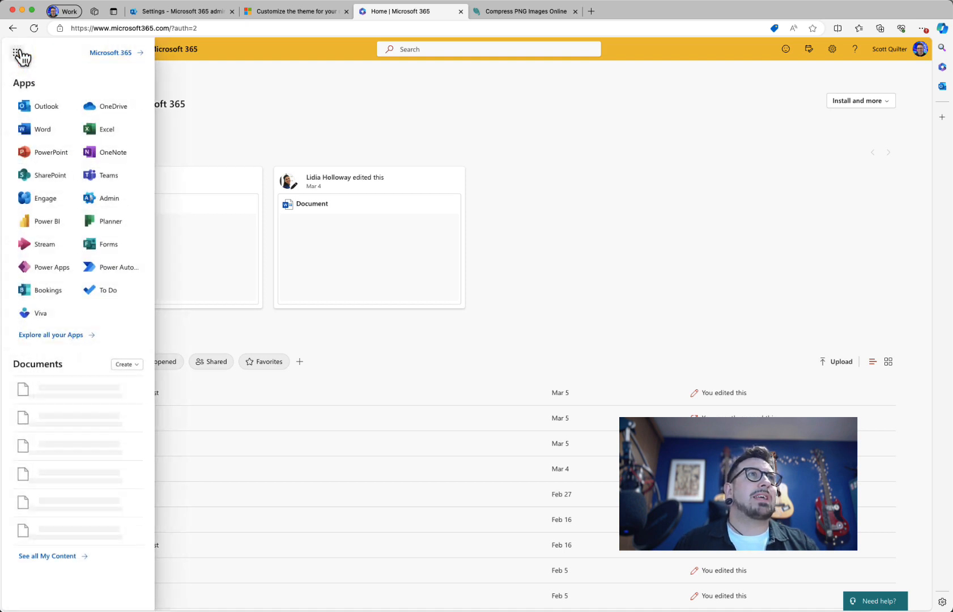
{"action": "left_click", "coordinate": [17, 52]}
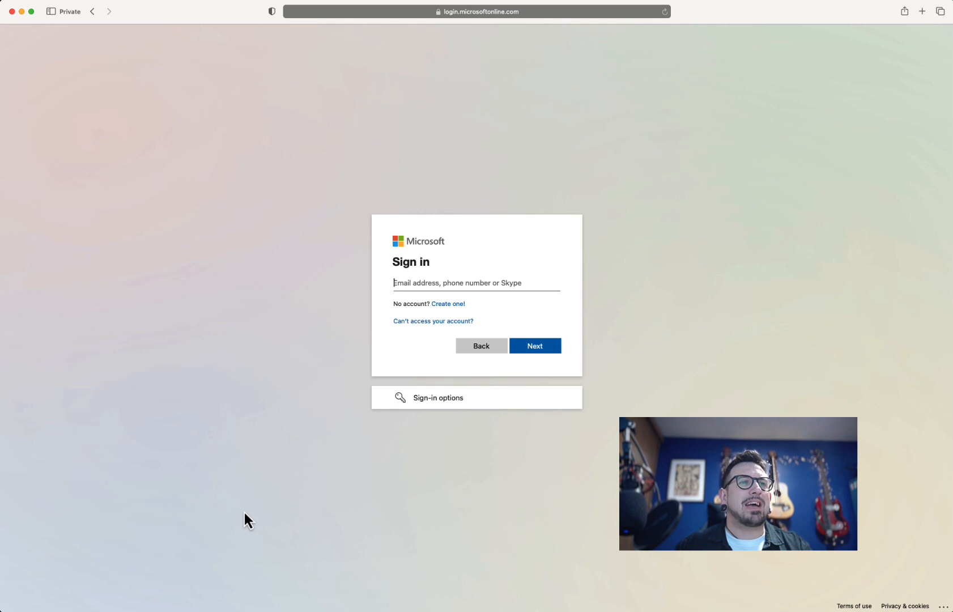
Step: Close the theme guide, home and Compress PNG tabs, and start a fresh blank tab
{"action": "key", "text": "super+Tab"}
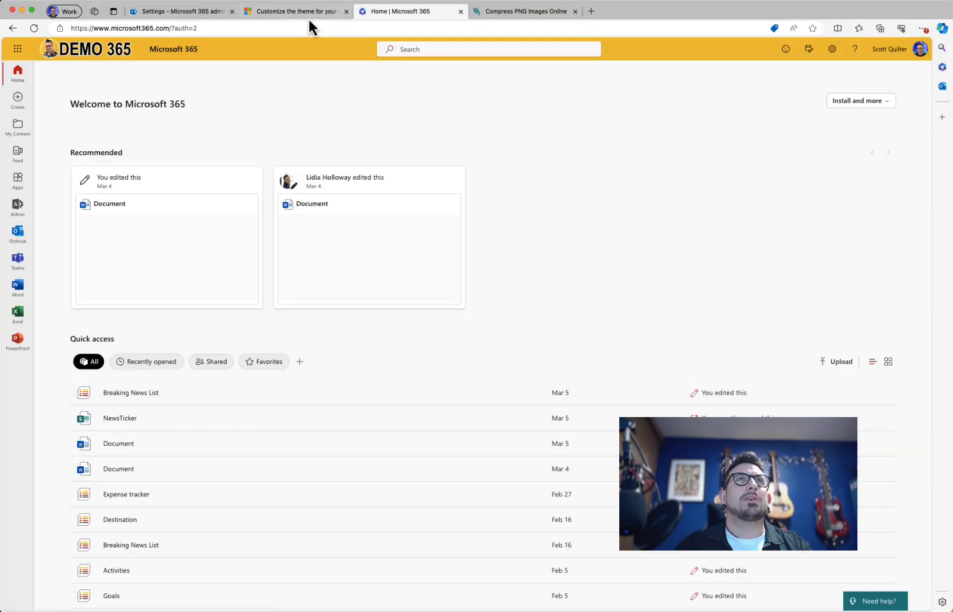
{"action": "left_click", "coordinate": [321, 11]}
{"action": "left_click", "coordinate": [346, 12]}
{"action": "left_click", "coordinate": [346, 11]}
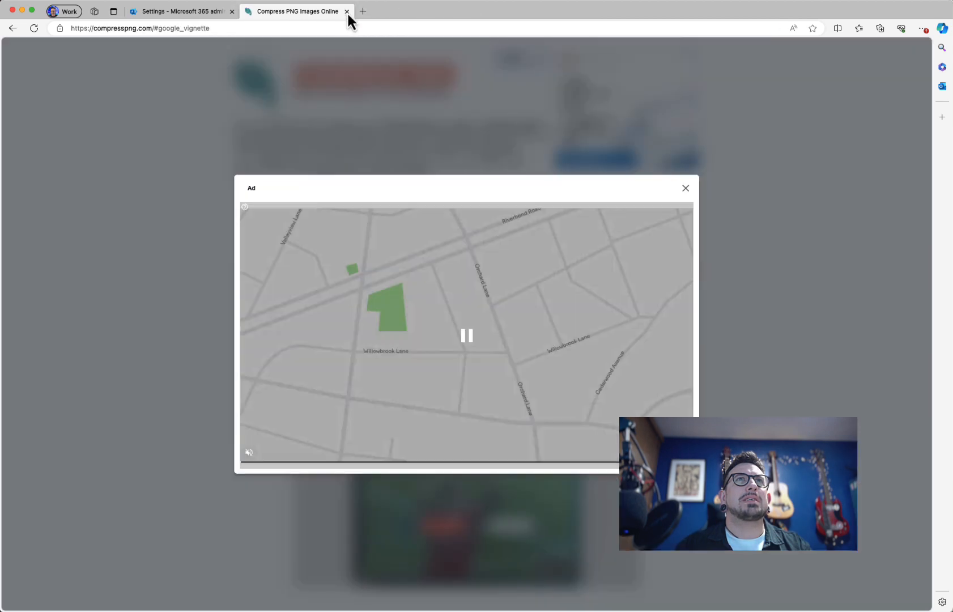
{"action": "key", "text": "super+w"}
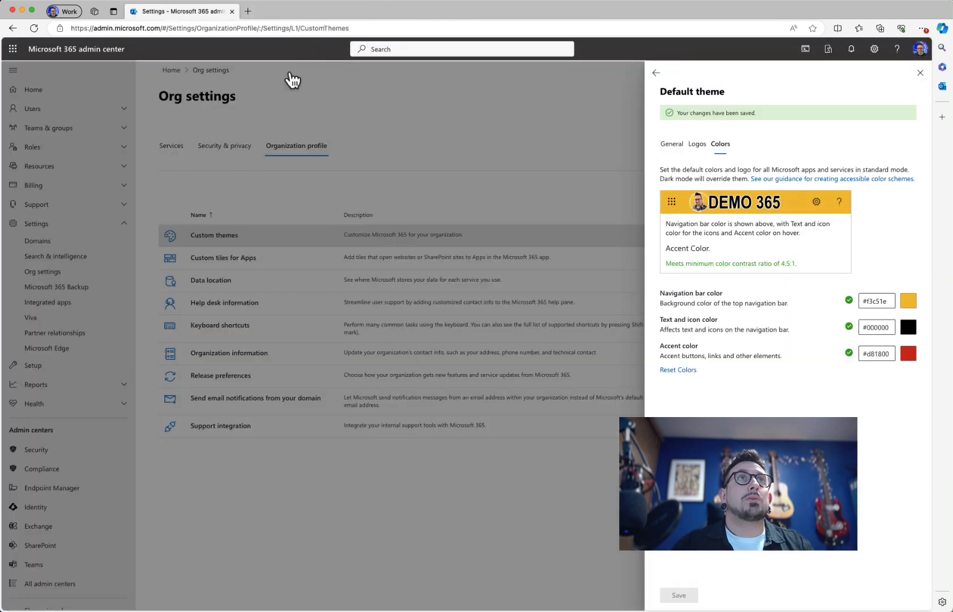
{"action": "left_click", "coordinate": [249, 12]}
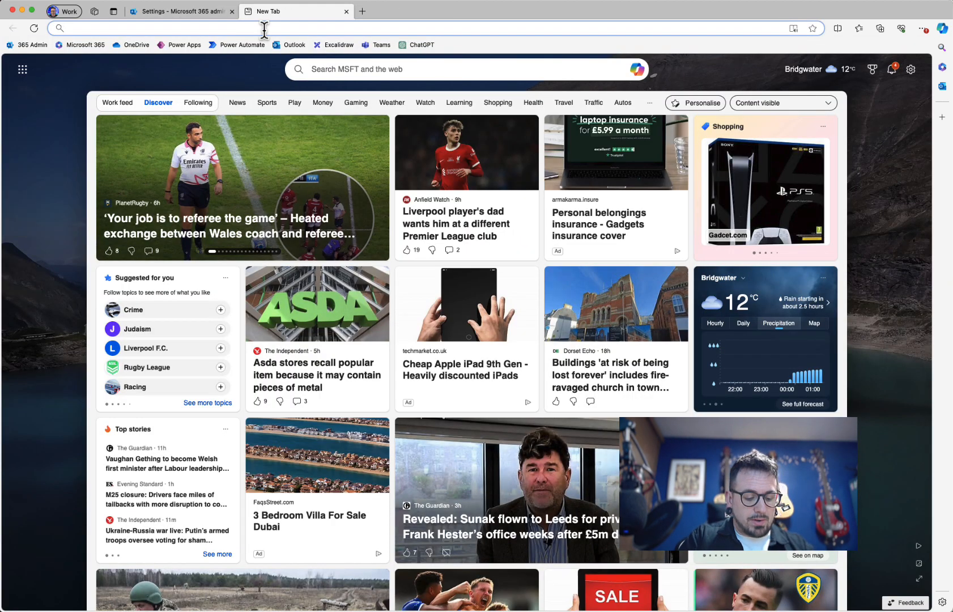
Step: Load entra.microsoft.com in the new tab, then go back to the Microsoft 365 admin settings
{"action": "type", "text": "entra.mi"}
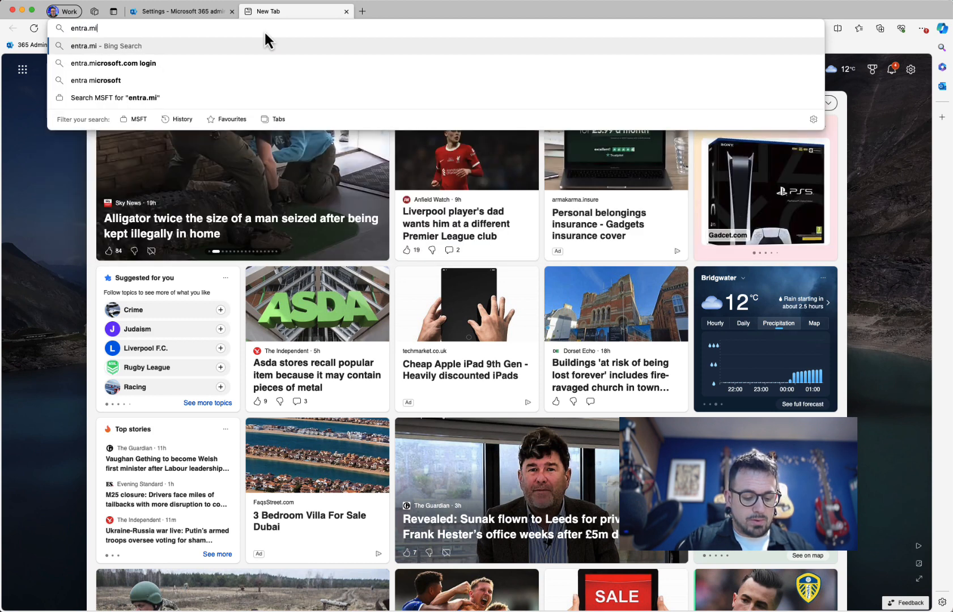
{"action": "type", "text": "crosoft.com"}
{"action": "key", "text": "Return"}
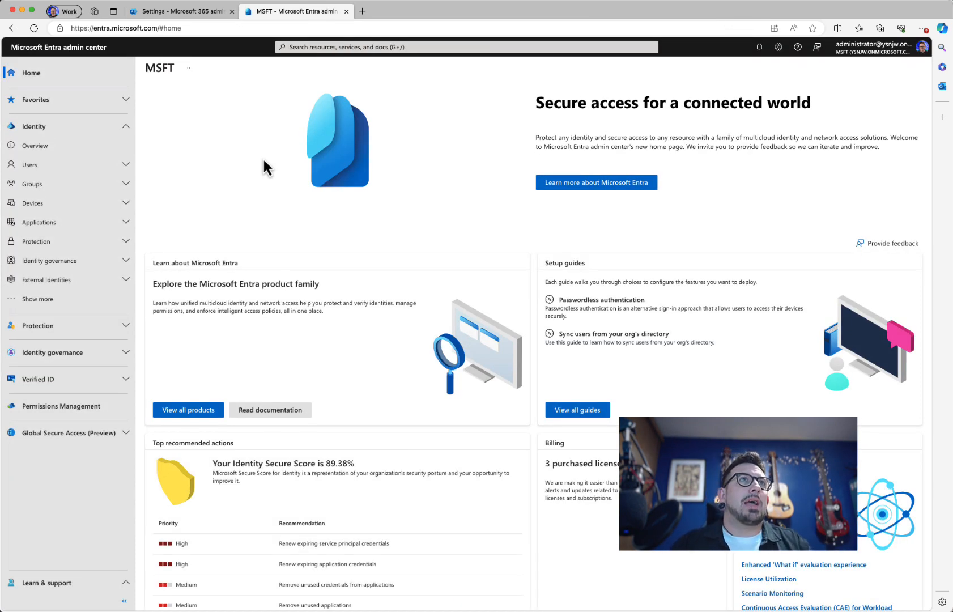
{"action": "left_click", "coordinate": [180, 15]}
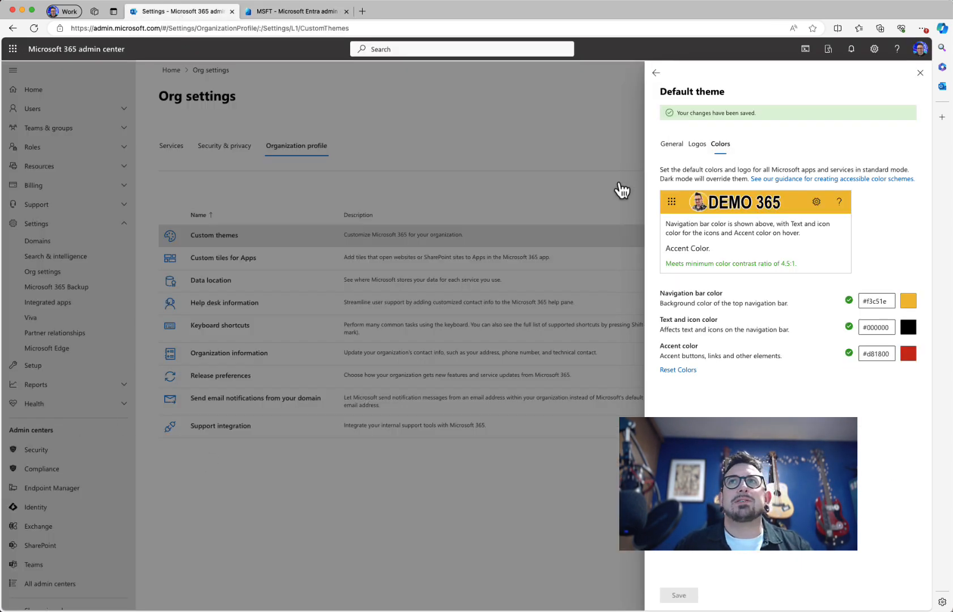
Step: Close the Default theme panel and return to the Entra admin center home page tab
{"action": "left_click", "coordinate": [919, 74]}
{"action": "scroll", "coordinate": [74, 441], "scroll_direction": "down", "scroll_amount": 1}
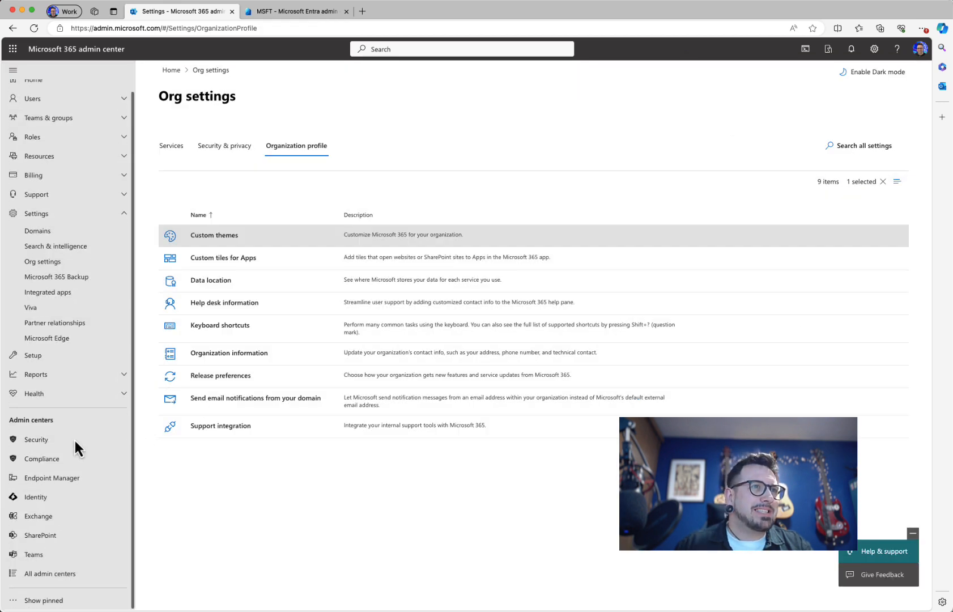
{"action": "left_click", "coordinate": [48, 498]}
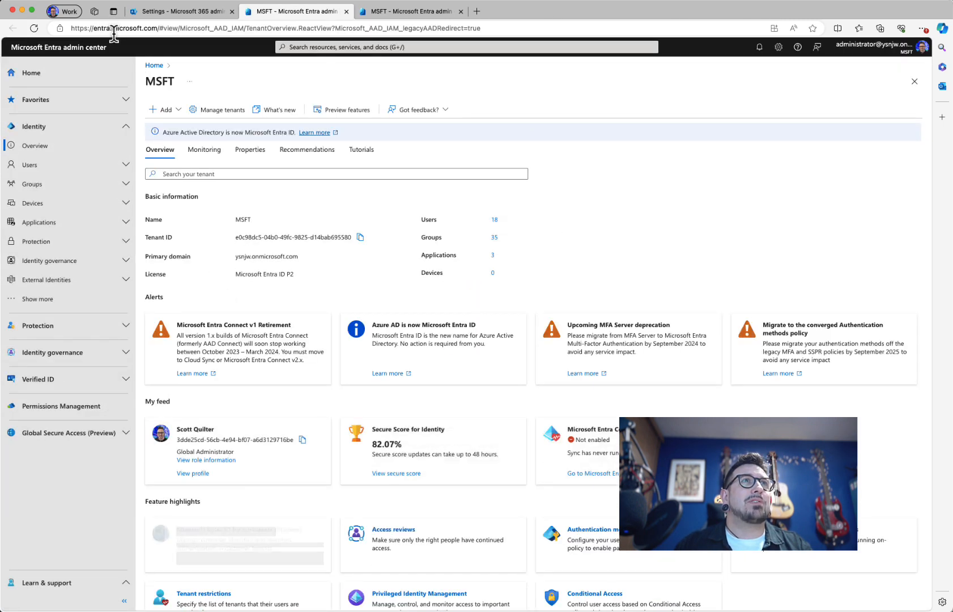
{"action": "key", "text": "super+w"}
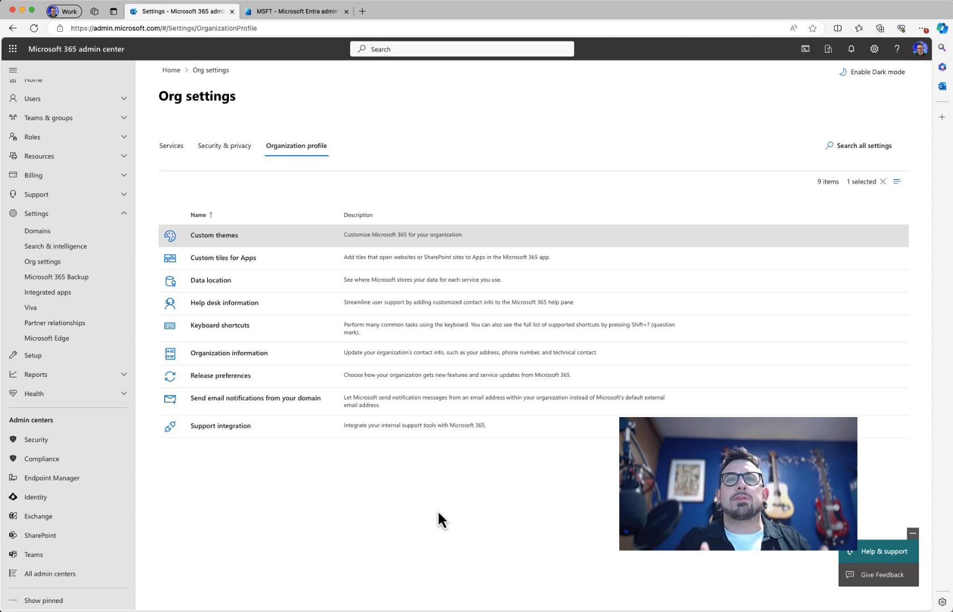
{"action": "left_click", "coordinate": [299, 12]}
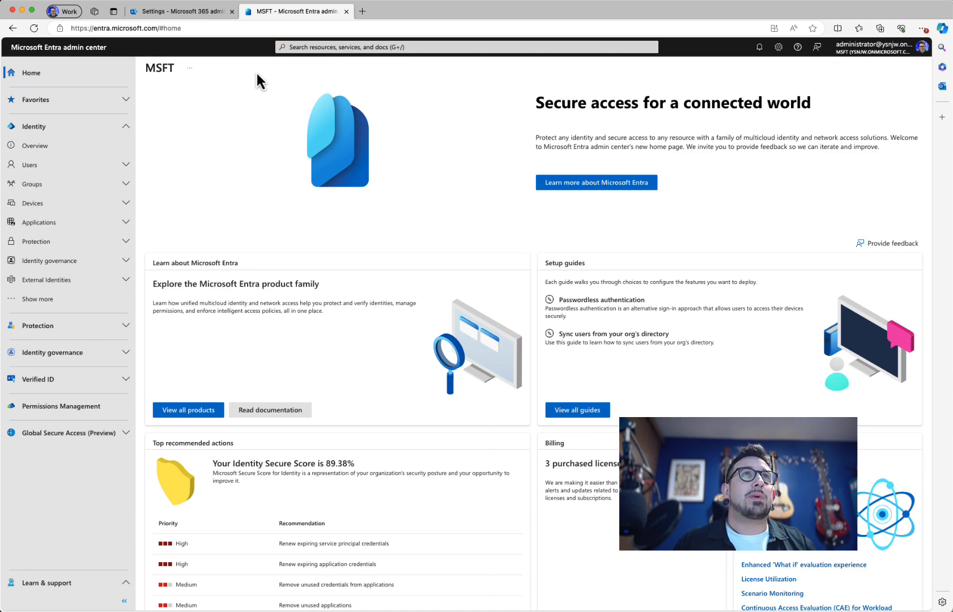
Step: Search 'brandin' to open Company Branding, then start Customize on the Default sign-in tab
{"action": "left_click", "coordinate": [315, 47]}
{"action": "type", "text": "bra"}
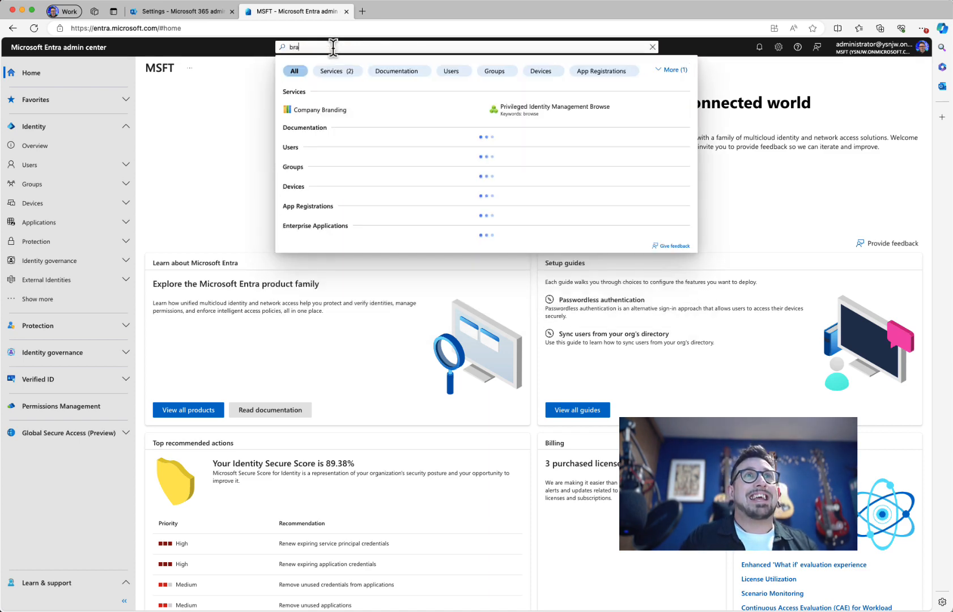
{"action": "type", "text": "ndin"}
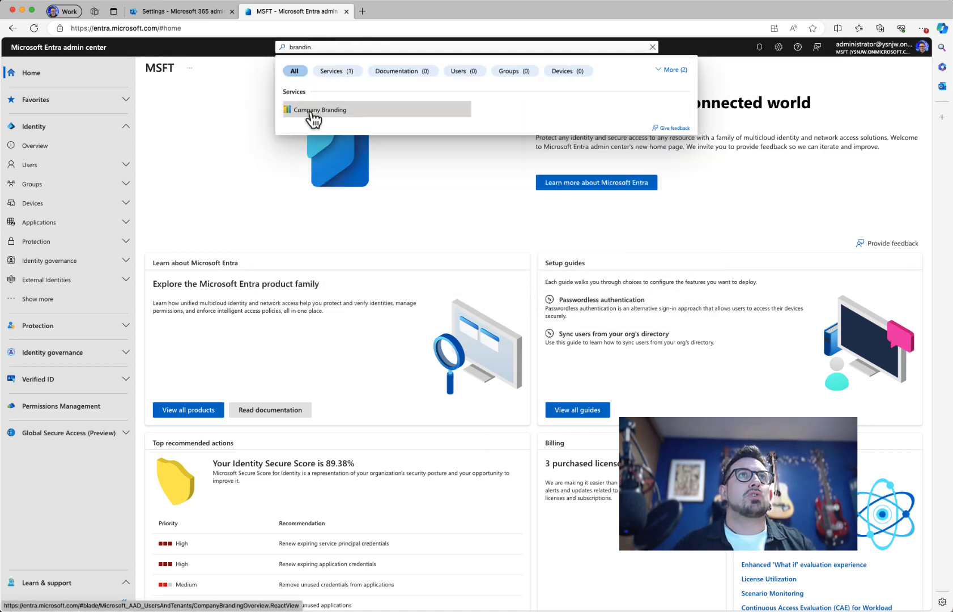
{"action": "left_click", "coordinate": [312, 113]}
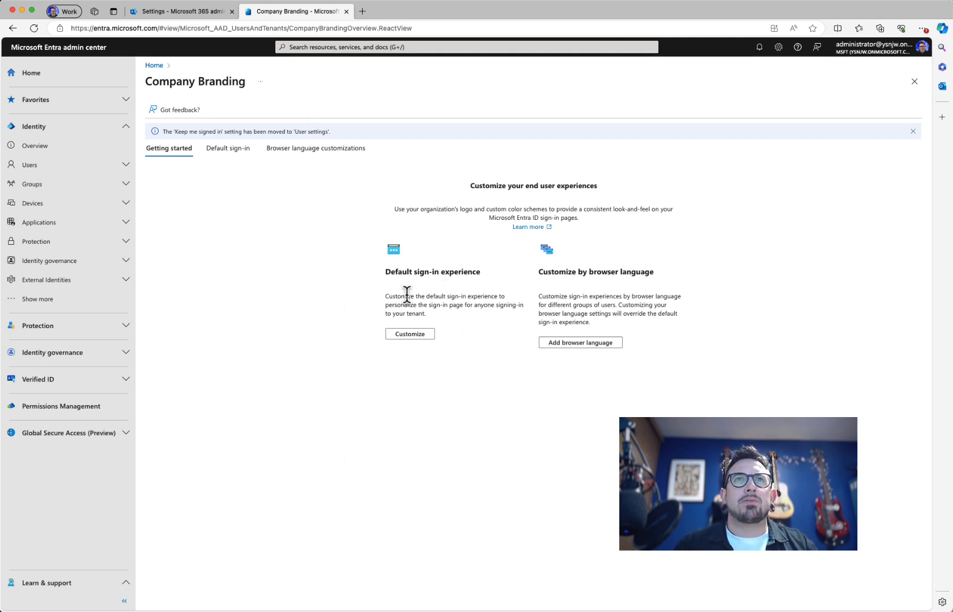
{"action": "left_click", "coordinate": [230, 150]}
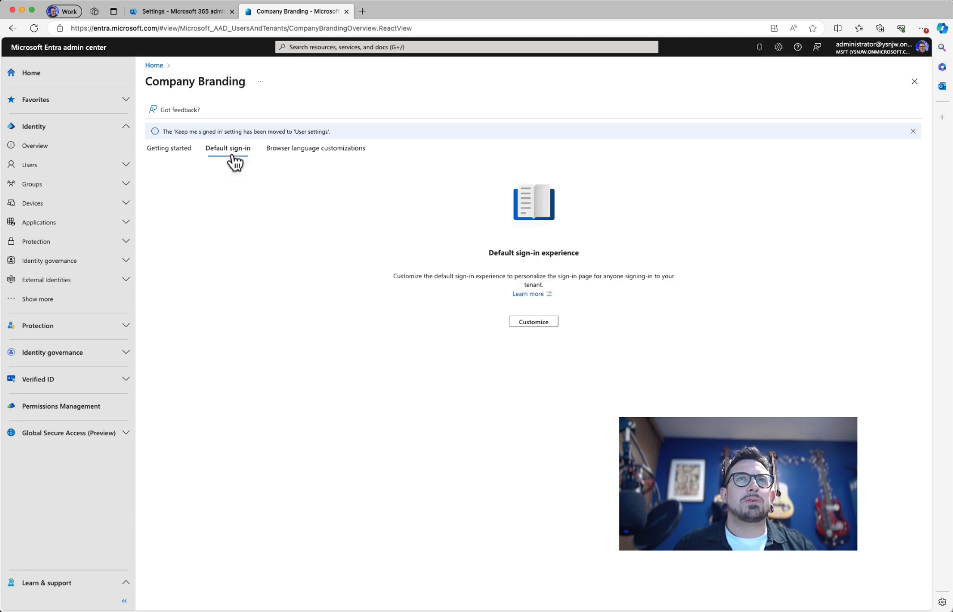
{"action": "left_click", "coordinate": [304, 156]}
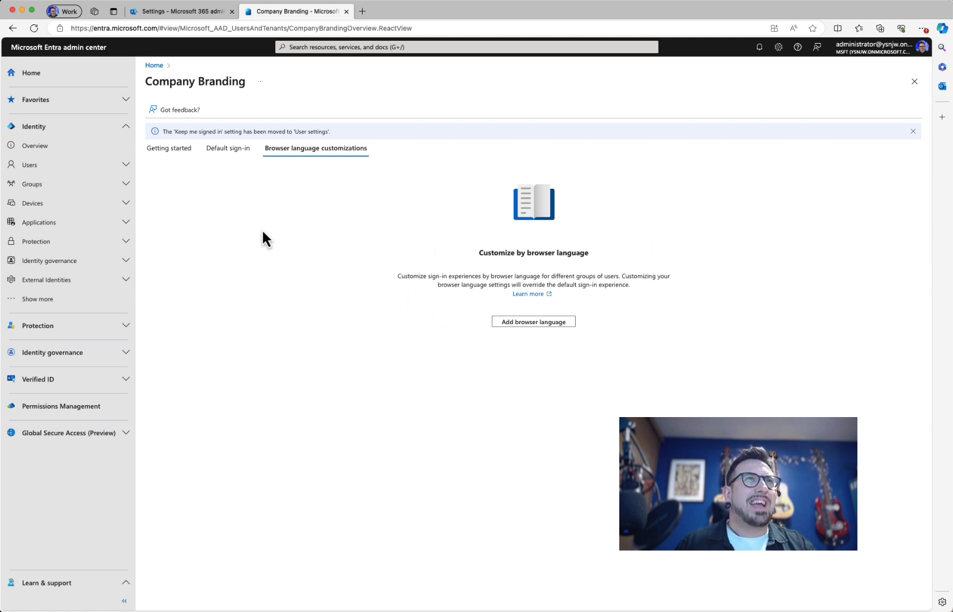
{"action": "left_click", "coordinate": [229, 151]}
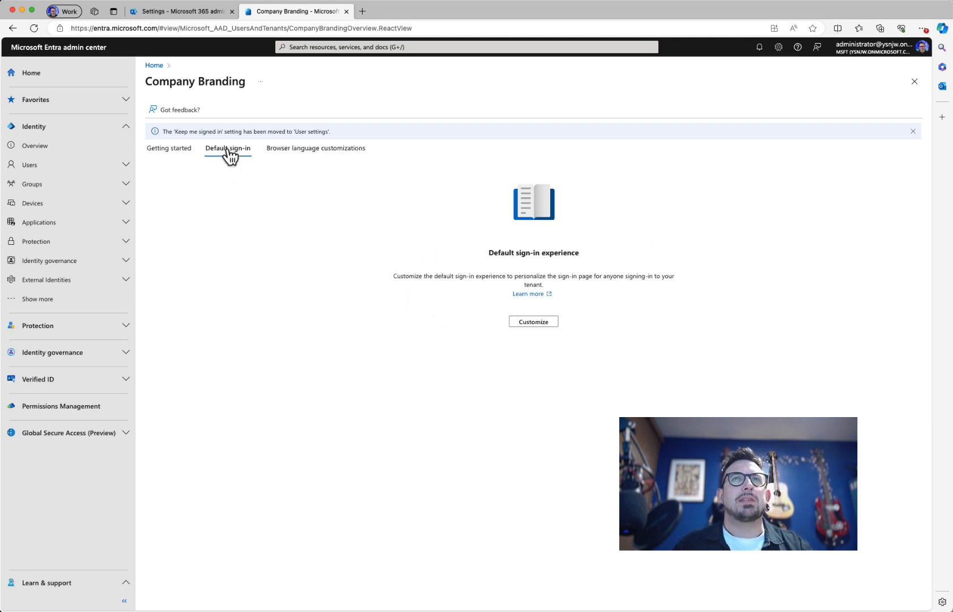
{"action": "left_click", "coordinate": [537, 324]}
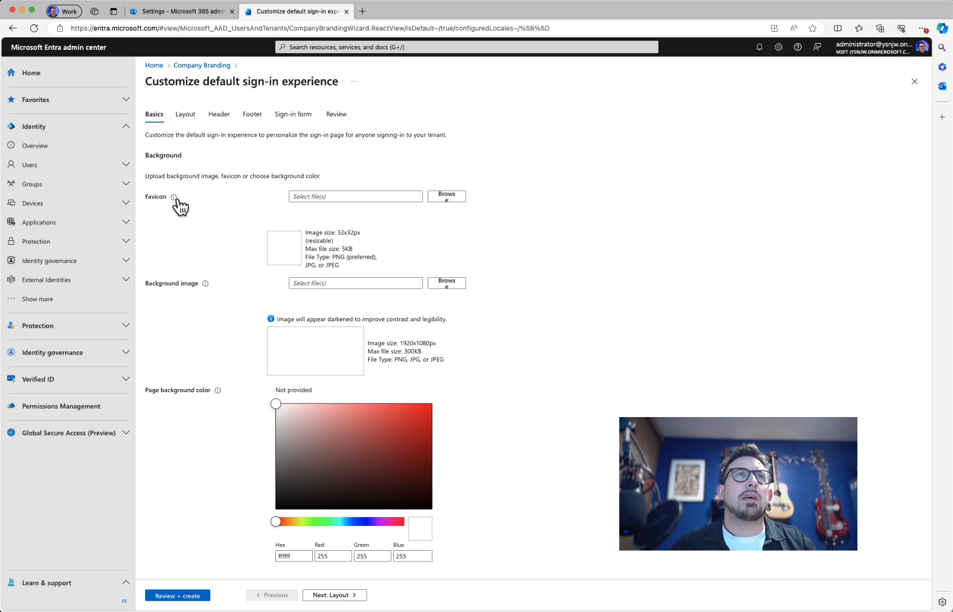
{"action": "mouse_move", "coordinate": [177, 200]}
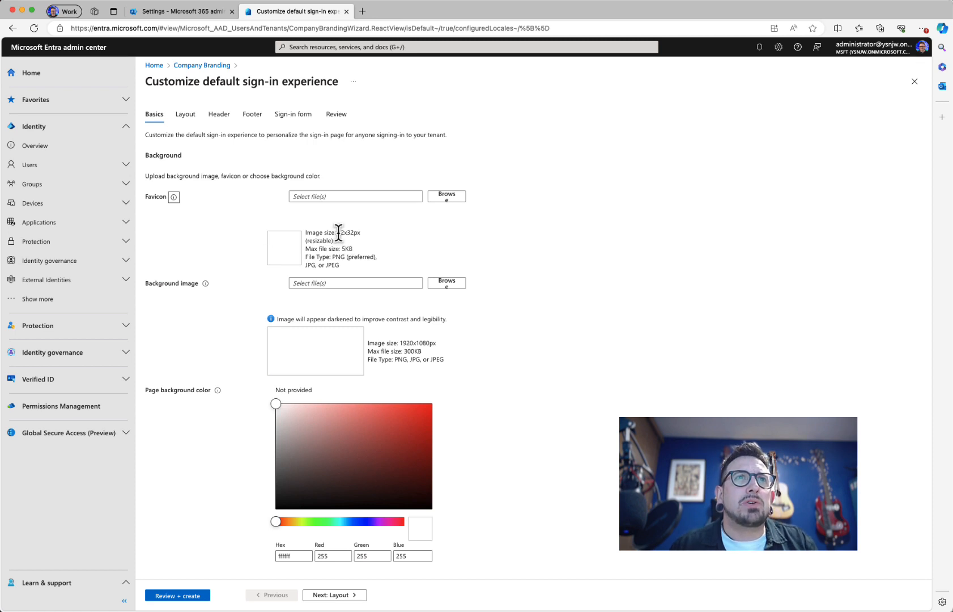
{"action": "left_click_drag", "start_coordinate": [336, 233], "coordinate": [370, 235]}
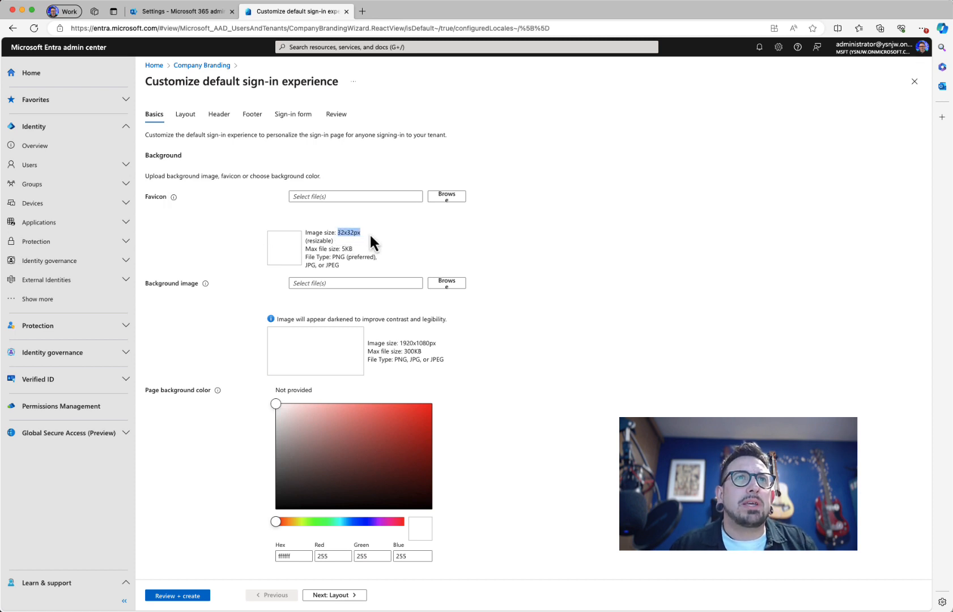
{"action": "double_click", "coordinate": [340, 257]}
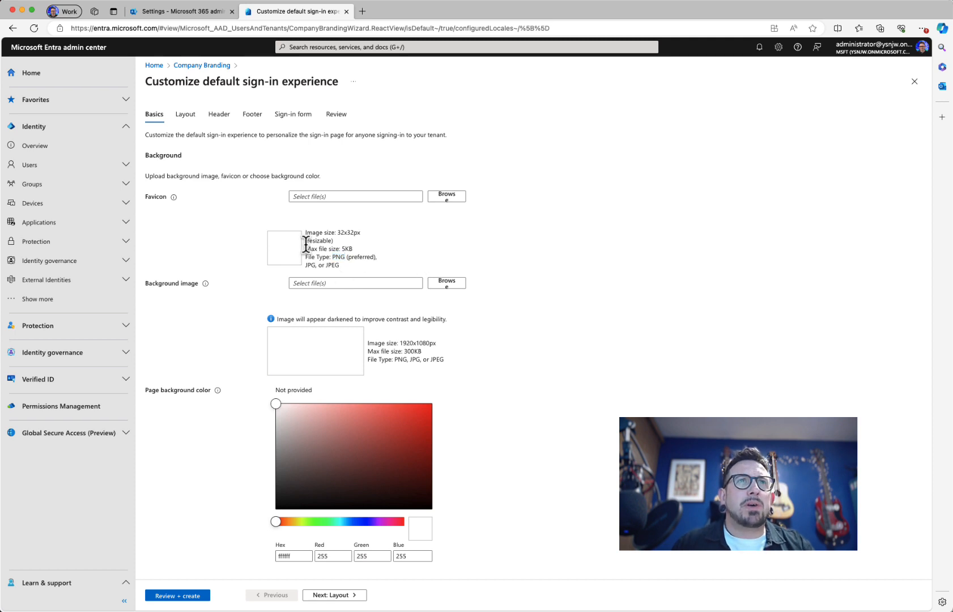
{"action": "left_click_drag", "start_coordinate": [314, 249], "coordinate": [365, 246]}
{"action": "left_click", "coordinate": [372, 250]}
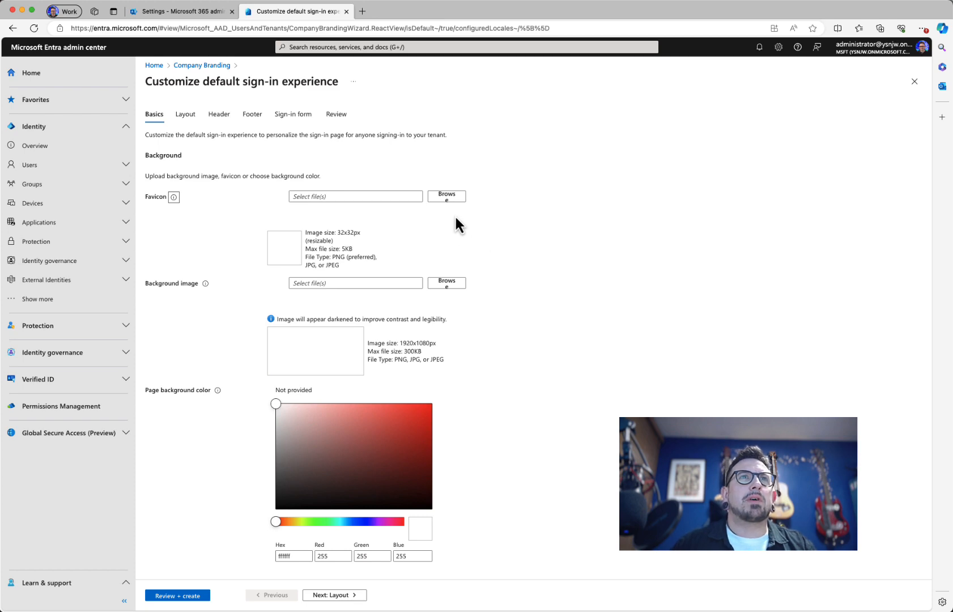
Step: Upload Favicon.png from the DEMO 365 folder and note the 1920x1080 background image size
{"action": "left_click", "coordinate": [446, 196]}
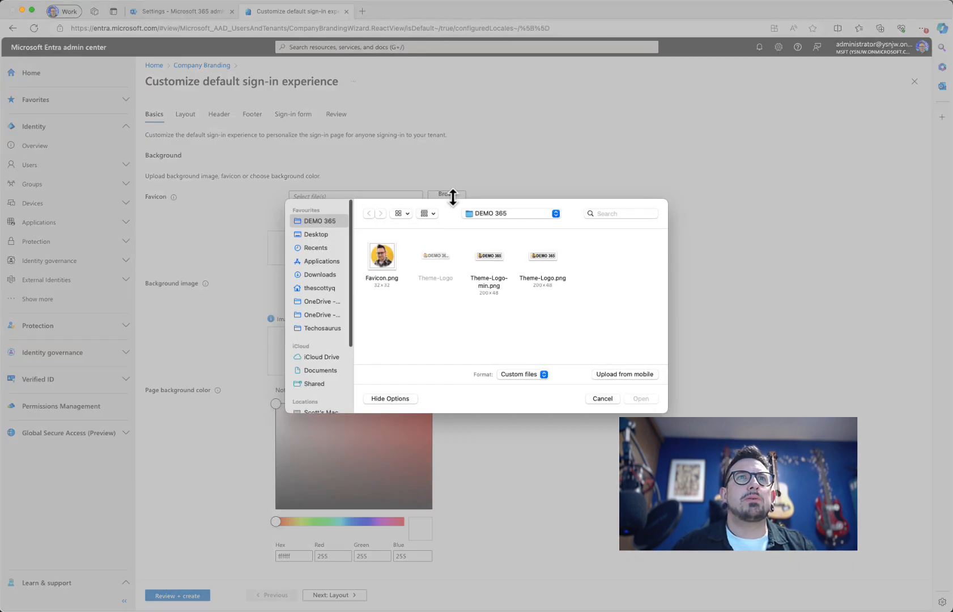
{"action": "left_click", "coordinate": [379, 259]}
{"action": "left_click", "coordinate": [640, 399]}
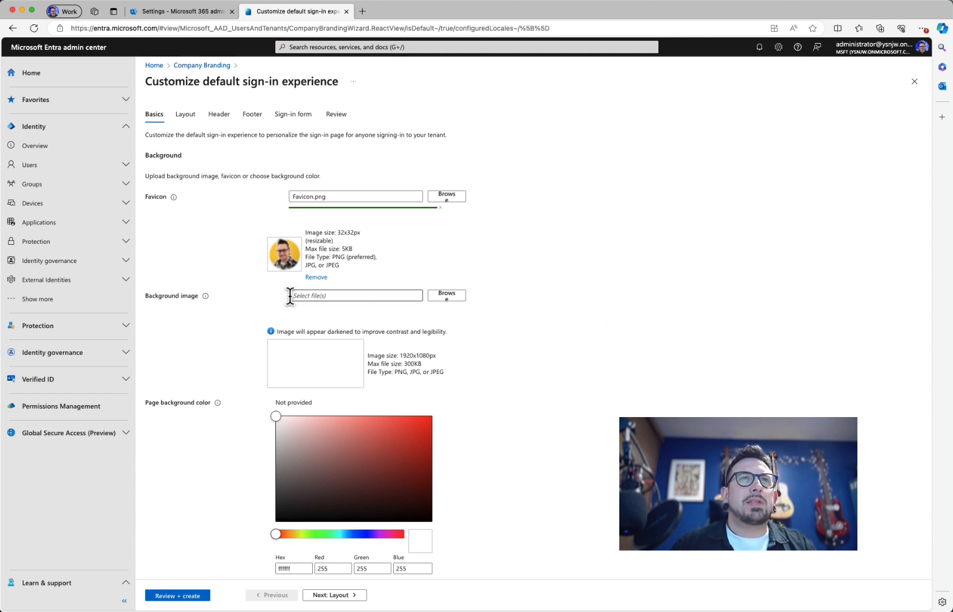
{"action": "left_click_drag", "start_coordinate": [399, 355], "coordinate": [441, 360]}
{"action": "left_click", "coordinate": [467, 364]}
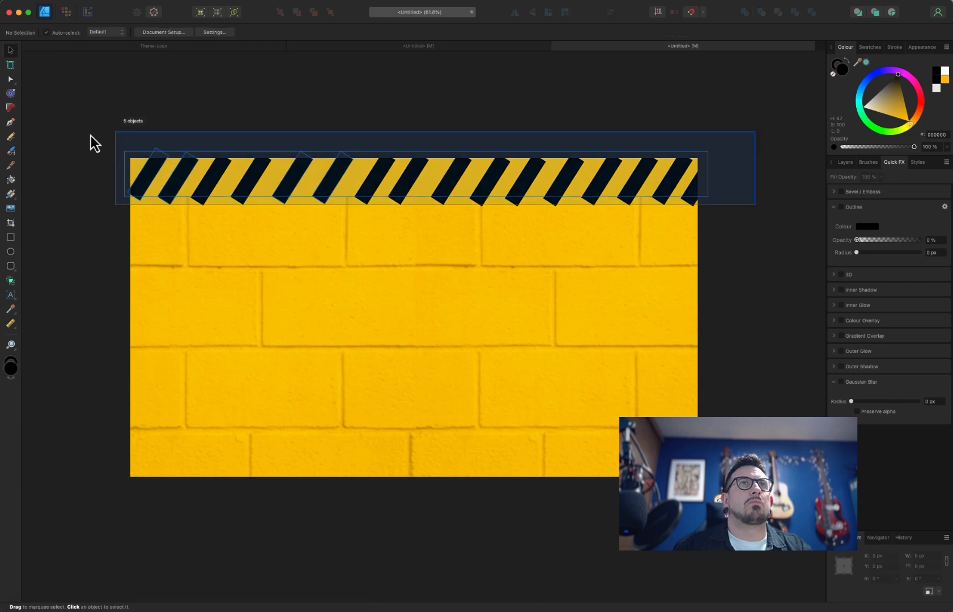
Step: Duplicate the hazard stripe shapes and group the stripe band in the Layers panel
{"action": "left_click", "coordinate": [845, 161]}
{"action": "right_click", "coordinate": [906, 478]}
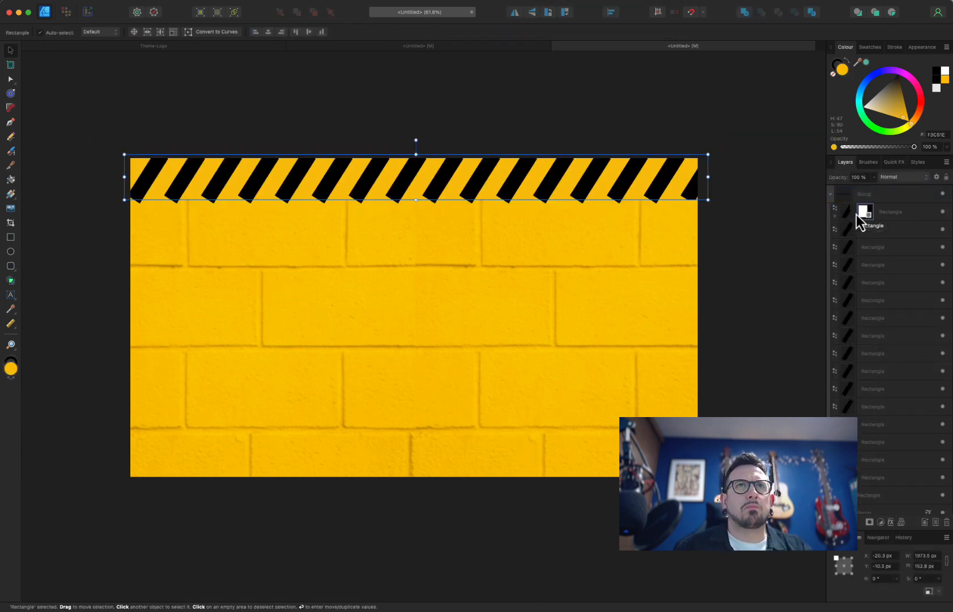
{"action": "left_click_drag", "start_coordinate": [856, 214], "coordinate": [881, 230]}
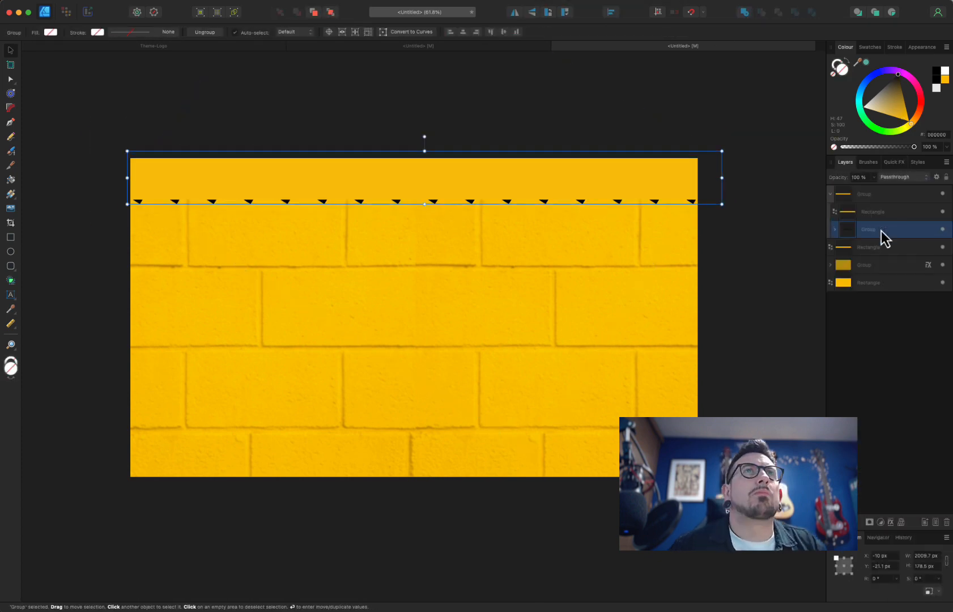
{"action": "right_click", "coordinate": [881, 231]}
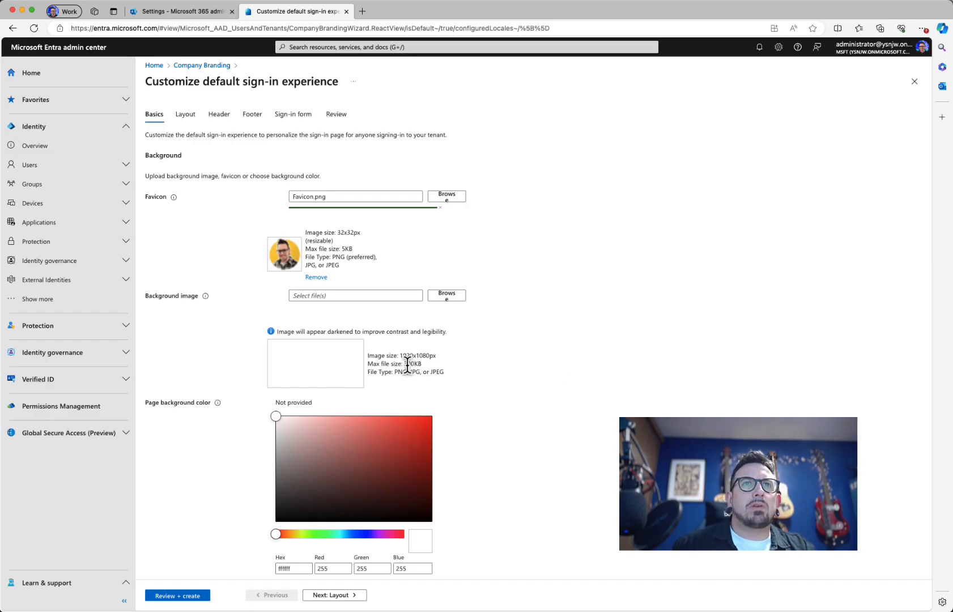
Step: Upload BG.jpg from the DEMO 365 folder as the sign-in background image
{"action": "left_click", "coordinate": [446, 303]}
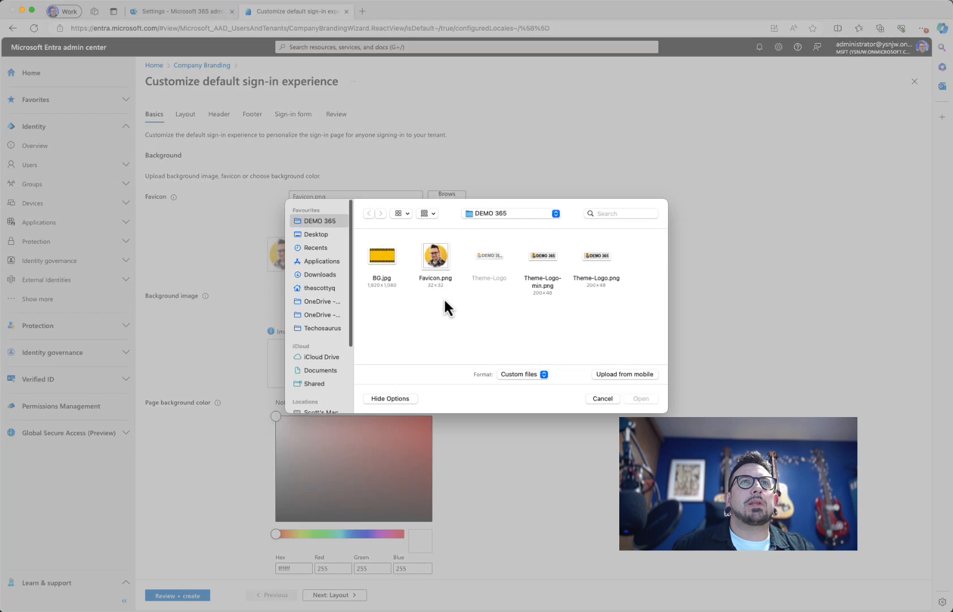
{"action": "left_click", "coordinate": [396, 263]}
{"action": "left_click", "coordinate": [637, 397]}
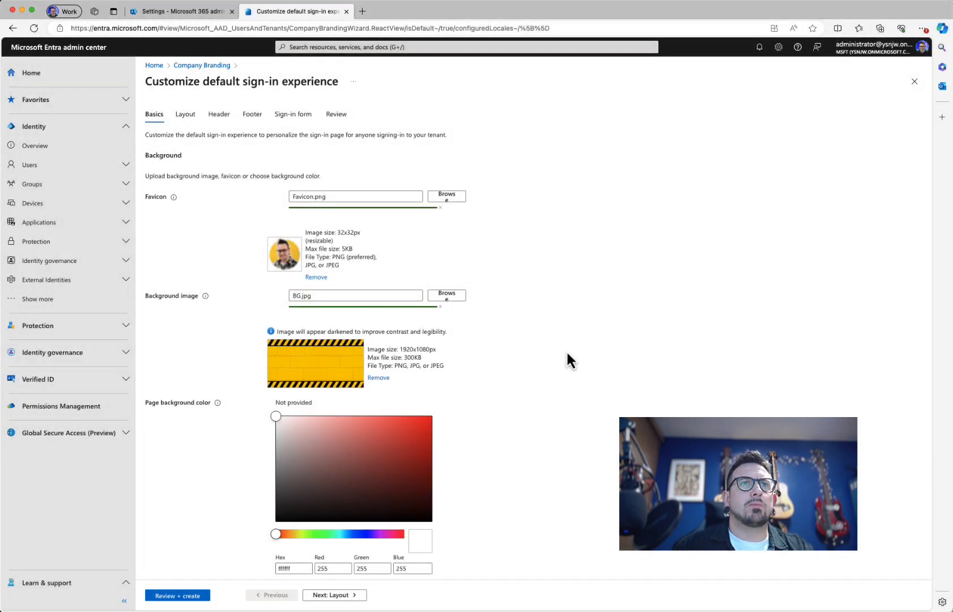
{"action": "scroll", "coordinate": [514, 381], "scroll_direction": "down", "scroll_amount": 1}
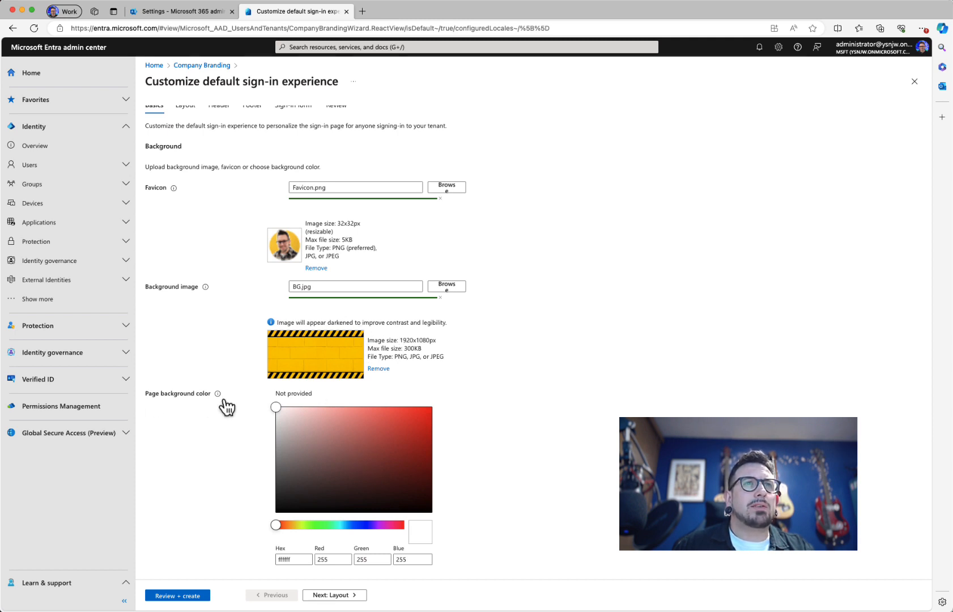
Step: Replace the ffffff page background colour with f3c51e, then review and create the branding
{"action": "double_click", "coordinate": [290, 561]}
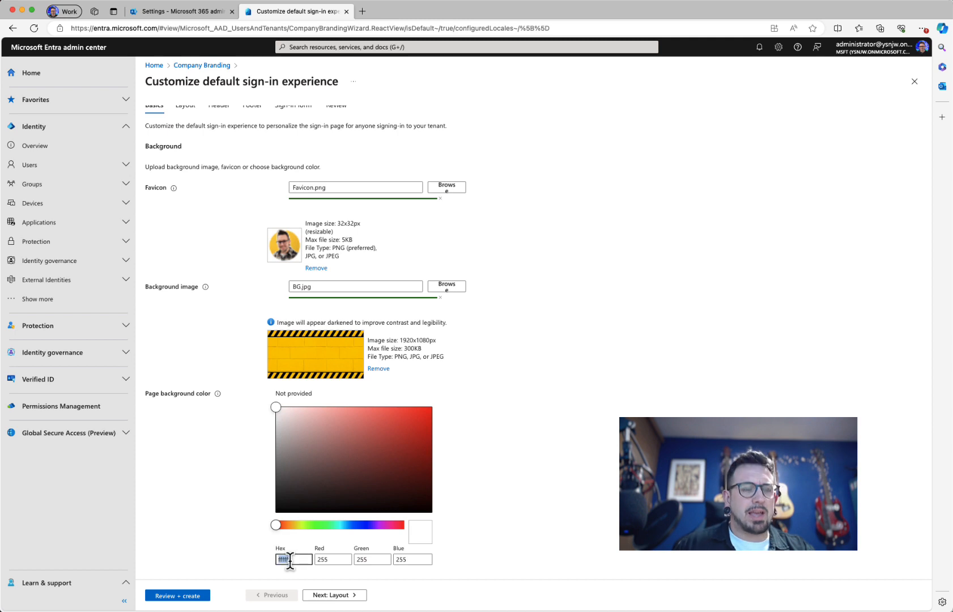
{"action": "left_click", "coordinate": [290, 560]}
{"action": "double_click", "coordinate": [302, 559]}
{"action": "type", "text": "f3c51e"}
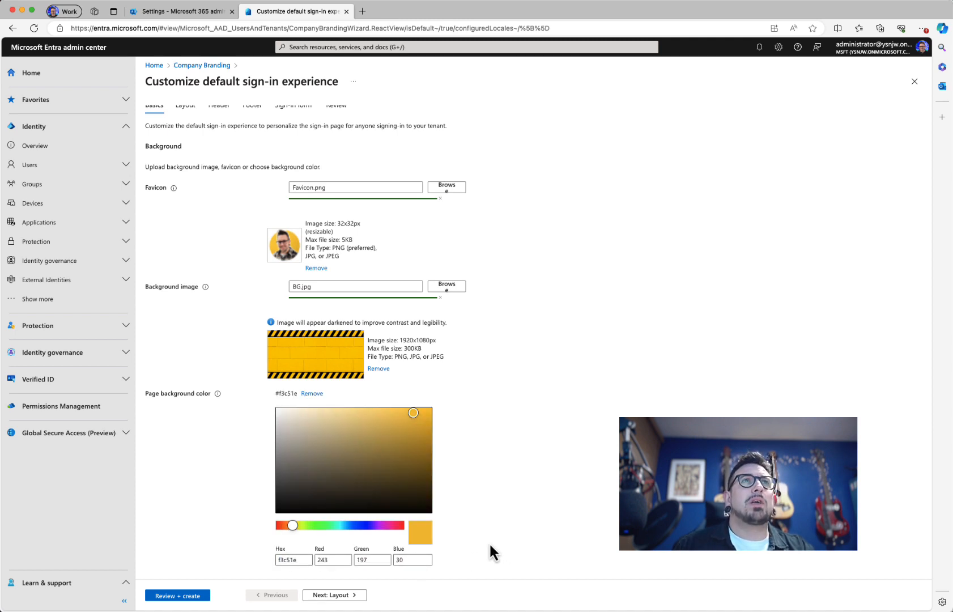
{"action": "scroll", "coordinate": [489, 542], "scroll_direction": "up", "scroll_amount": 1}
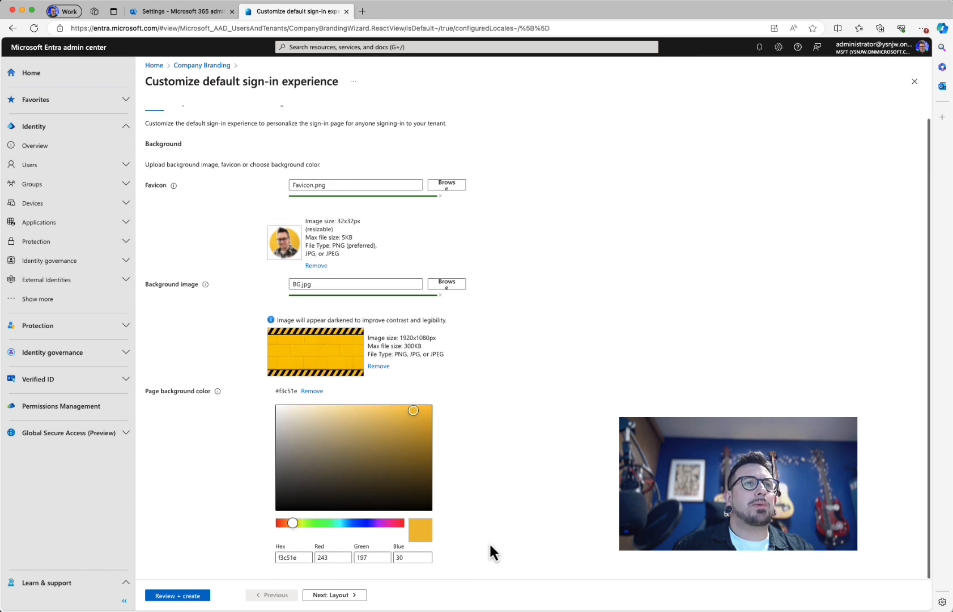
{"action": "left_click", "coordinate": [180, 596]}
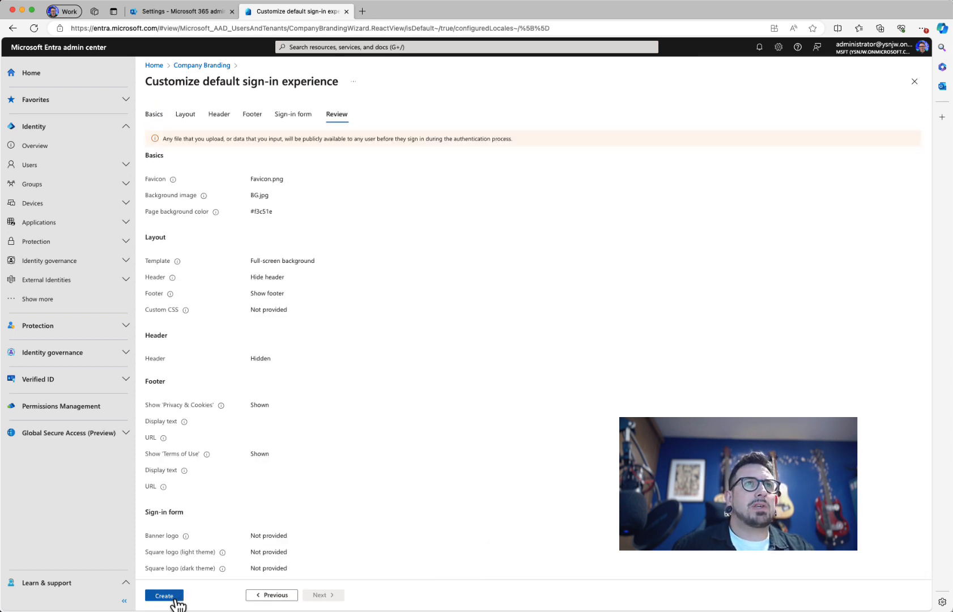
{"action": "left_click", "coordinate": [164, 596]}
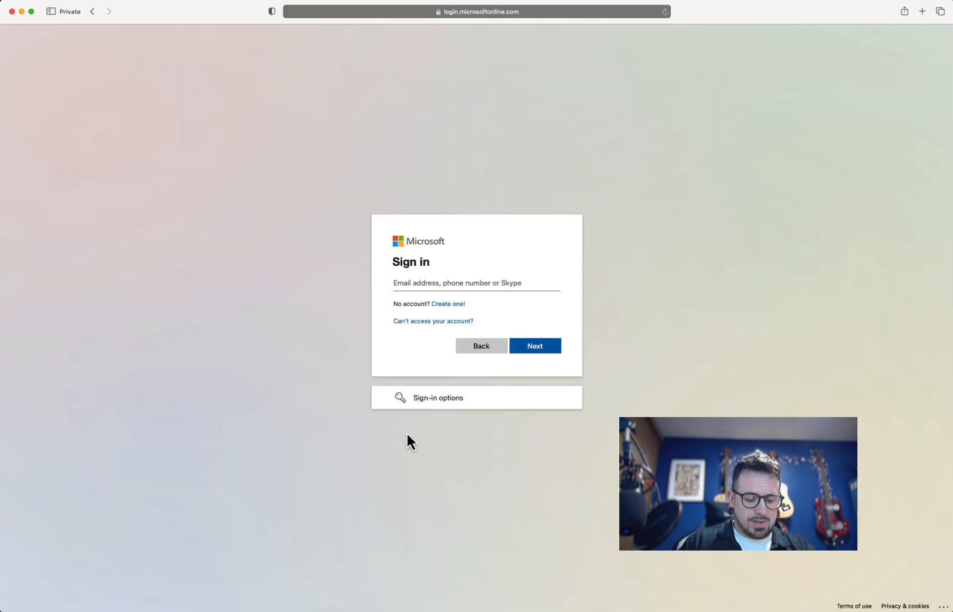
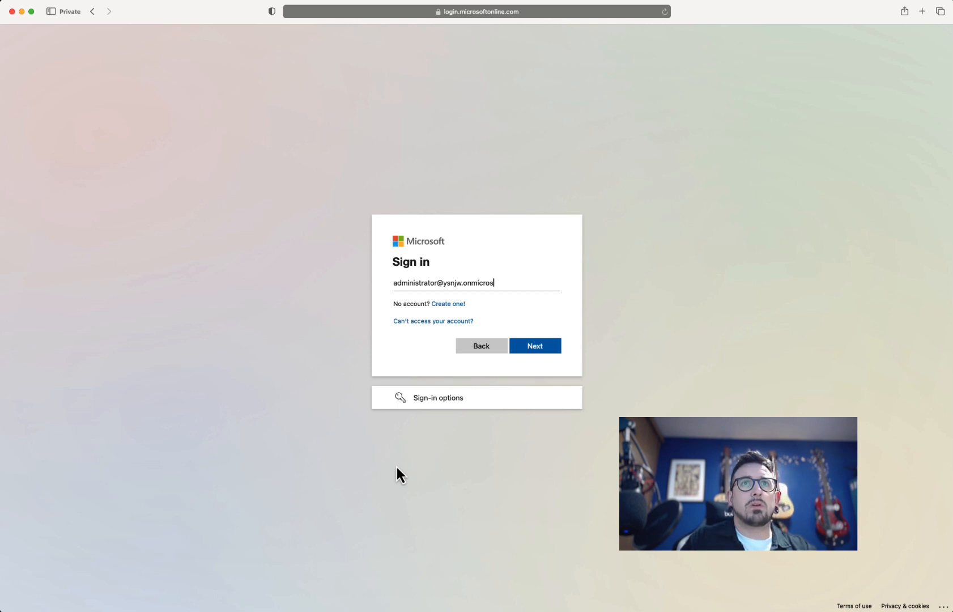
Step: Enter the administrator account's email address, fixing a stray character, and submit it
{"action": "key", "text": "Return"}
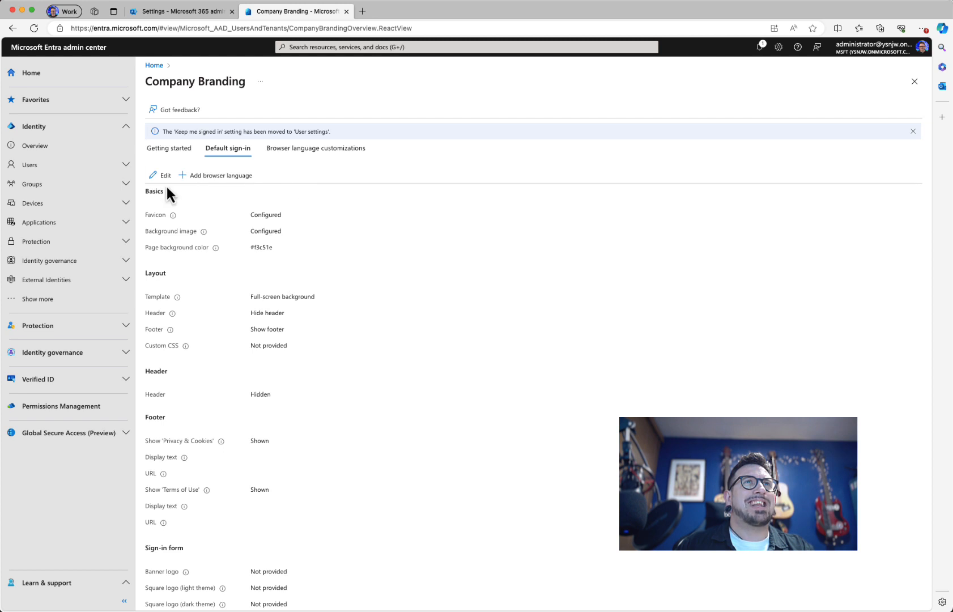
Step: Set the default sign-in layout to Partial-screen background with Hide footer, and save
{"action": "left_click", "coordinate": [163, 177]}
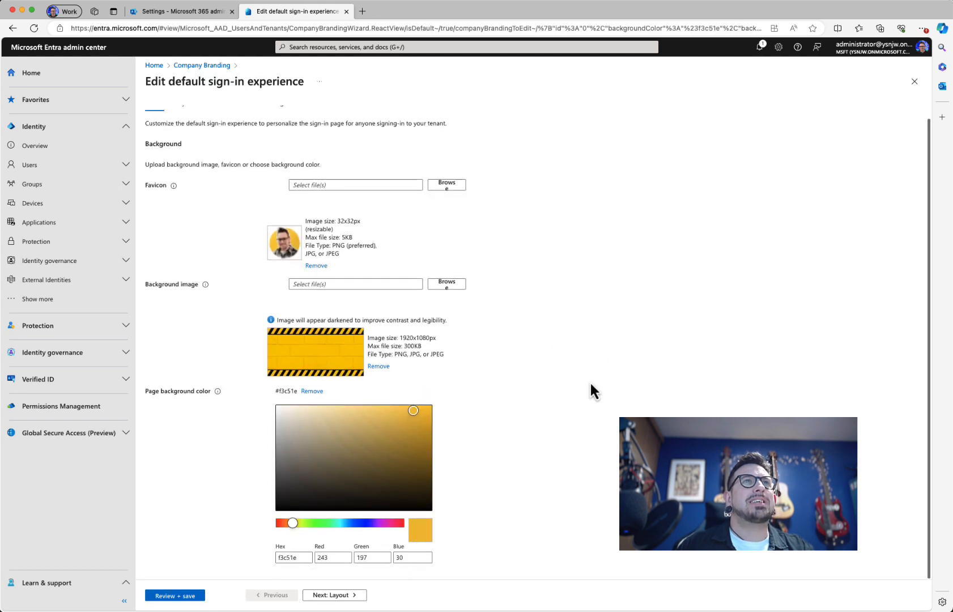
{"action": "left_click", "coordinate": [350, 595]}
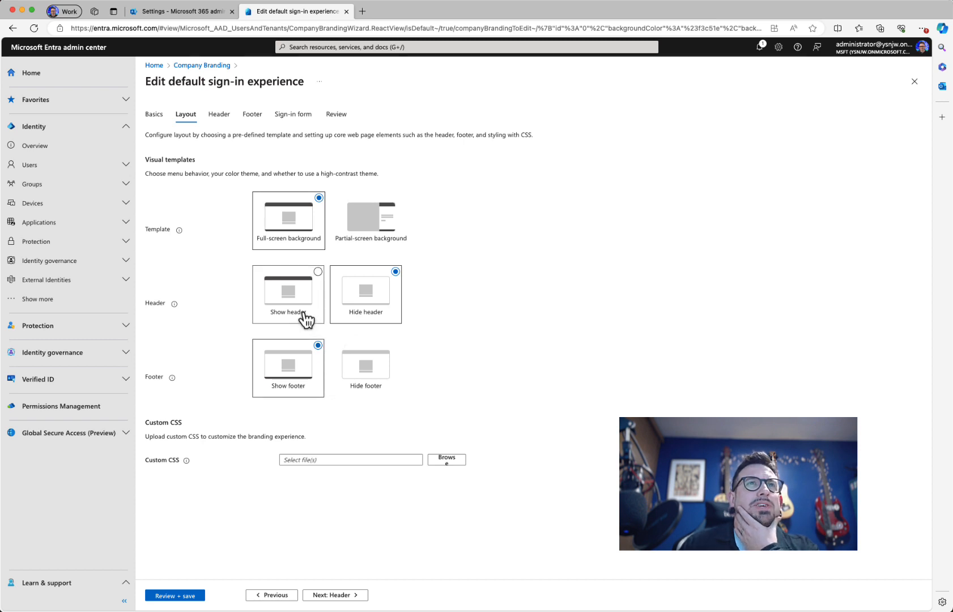
{"action": "left_click", "coordinate": [364, 363]}
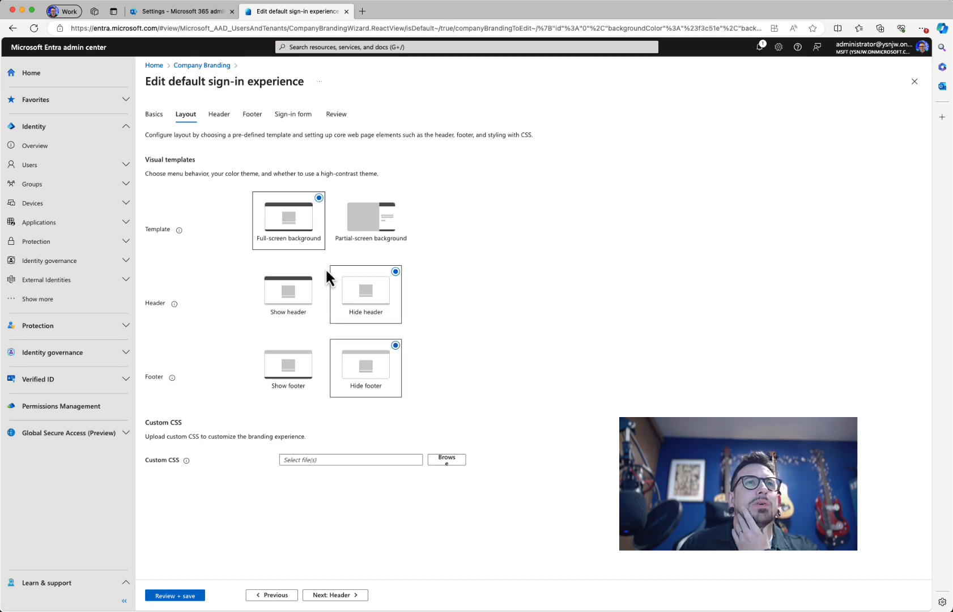
{"action": "left_click", "coordinate": [376, 228]}
{"action": "left_click", "coordinate": [176, 596]}
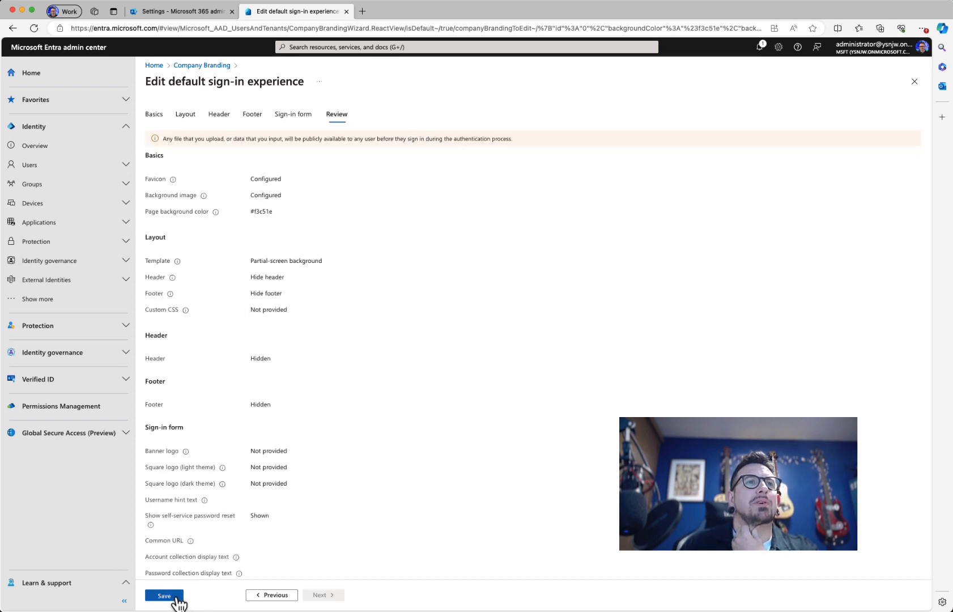
{"action": "left_click", "coordinate": [176, 596]}
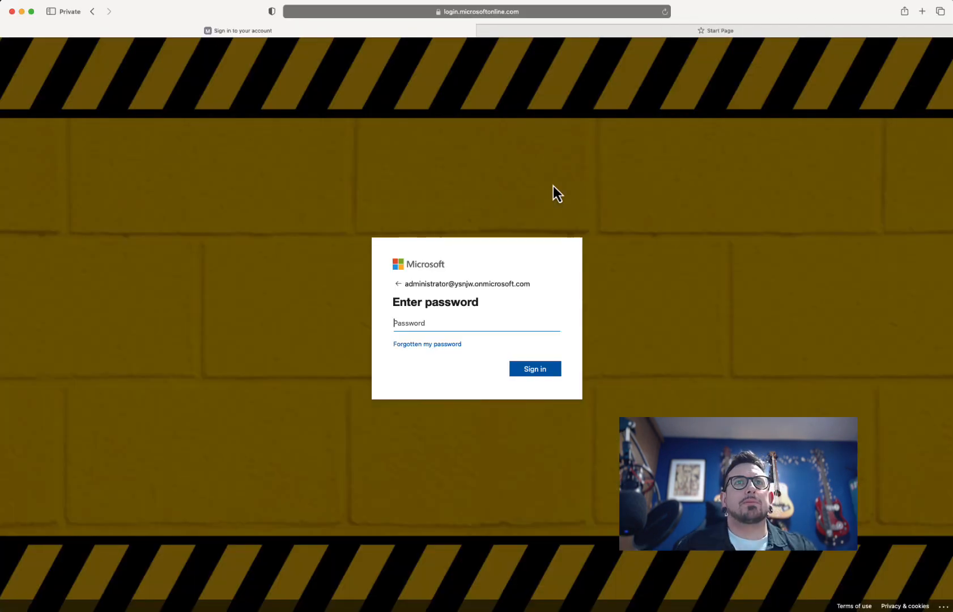
Step: Copy the admin email, reload the sign-in page, paste the email and continue to the password step
{"action": "left_click_drag", "start_coordinate": [406, 285], "coordinate": [453, 288]}
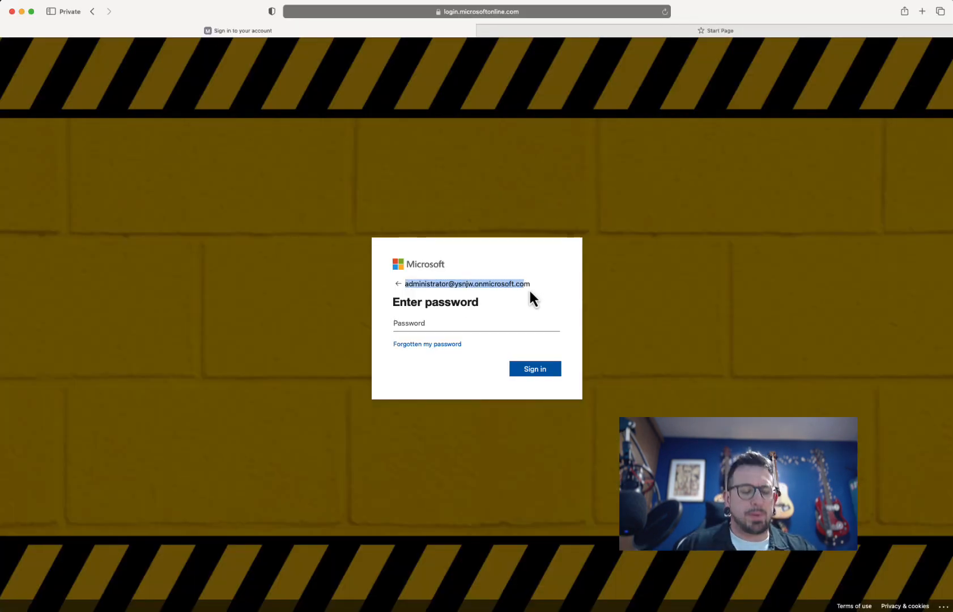
{"action": "left_click_drag", "start_coordinate": [529, 291], "coordinate": [532, 291]}
{"action": "key", "text": "super+c"}
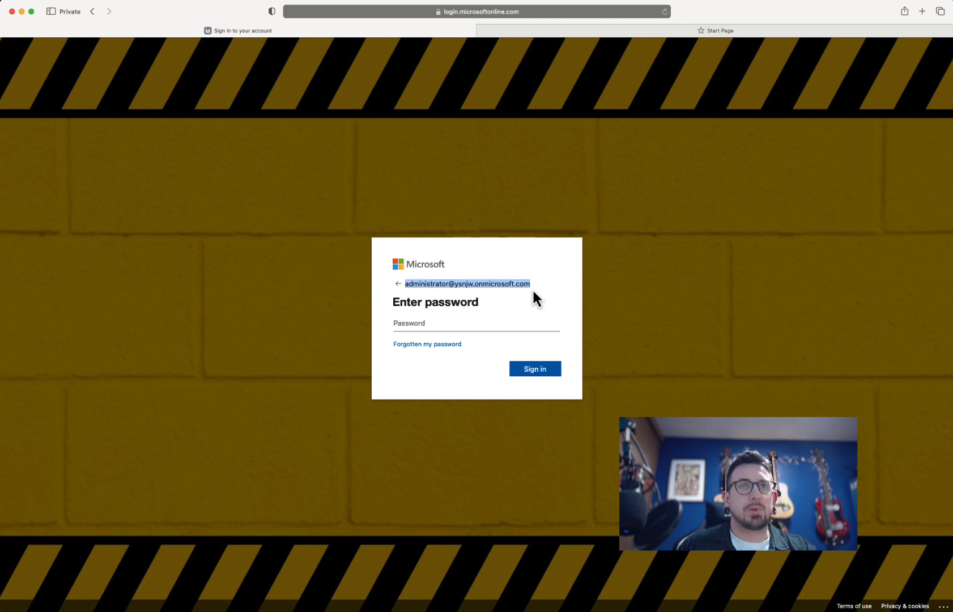
{"action": "left_click", "coordinate": [663, 13]}
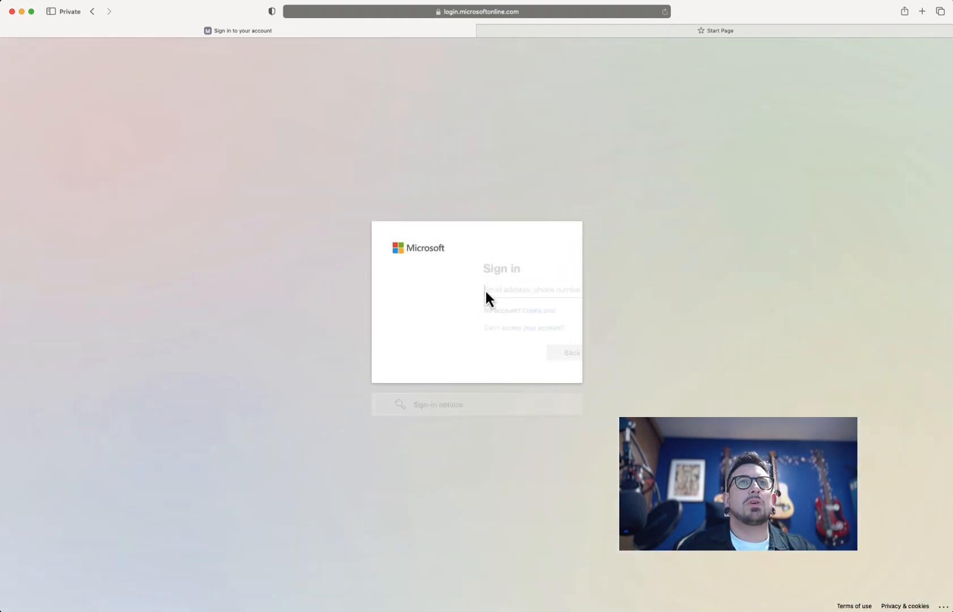
{"action": "key", "text": "cmd+v"}
{"action": "left_click", "coordinate": [525, 352]}
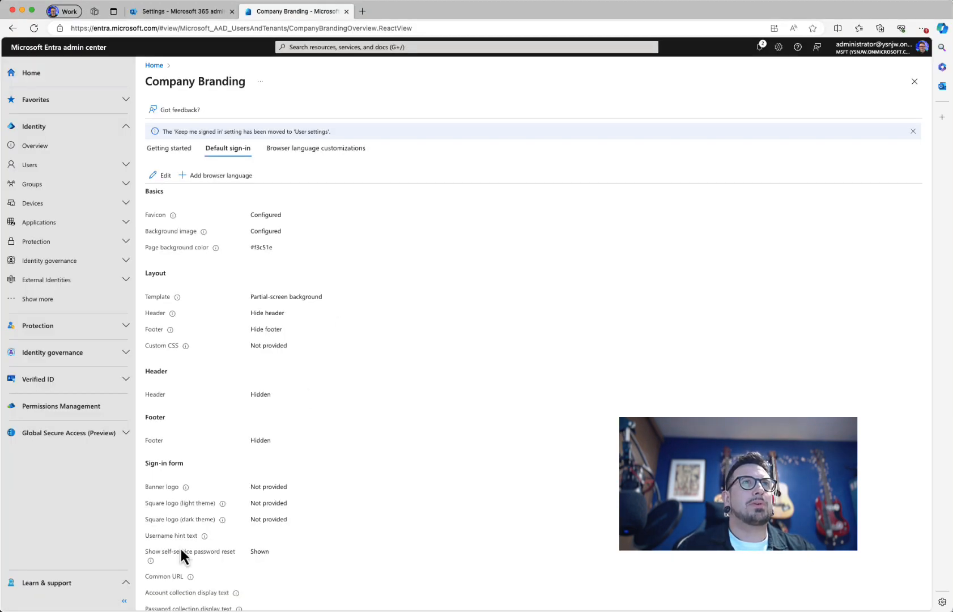
Step: Switch the layout back to Full-screen background with Show header and Show footer, and save
{"action": "left_click", "coordinate": [161, 176]}
{"action": "left_click", "coordinate": [185, 114]}
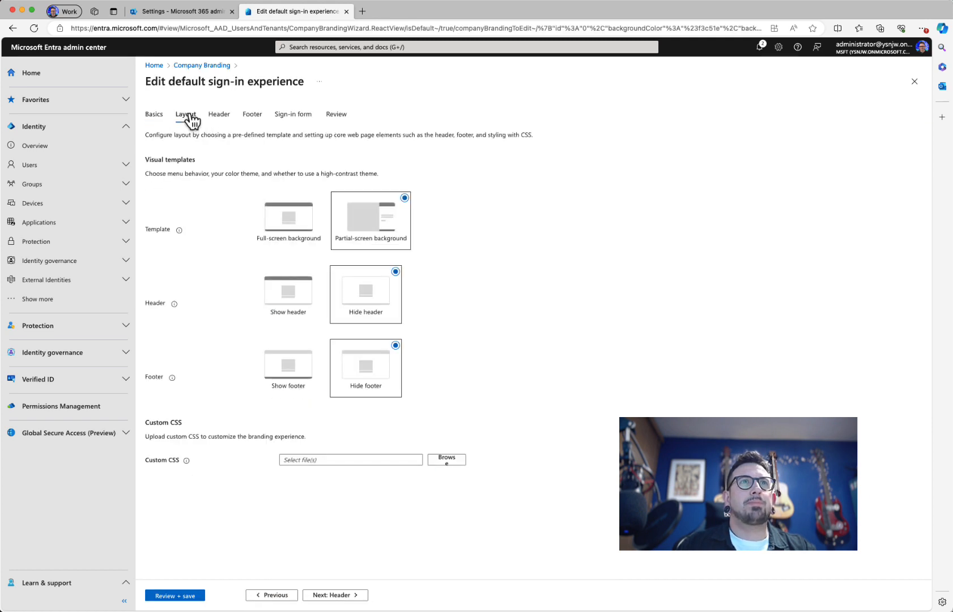
{"action": "left_click", "coordinate": [297, 230]}
{"action": "left_click", "coordinate": [287, 303]}
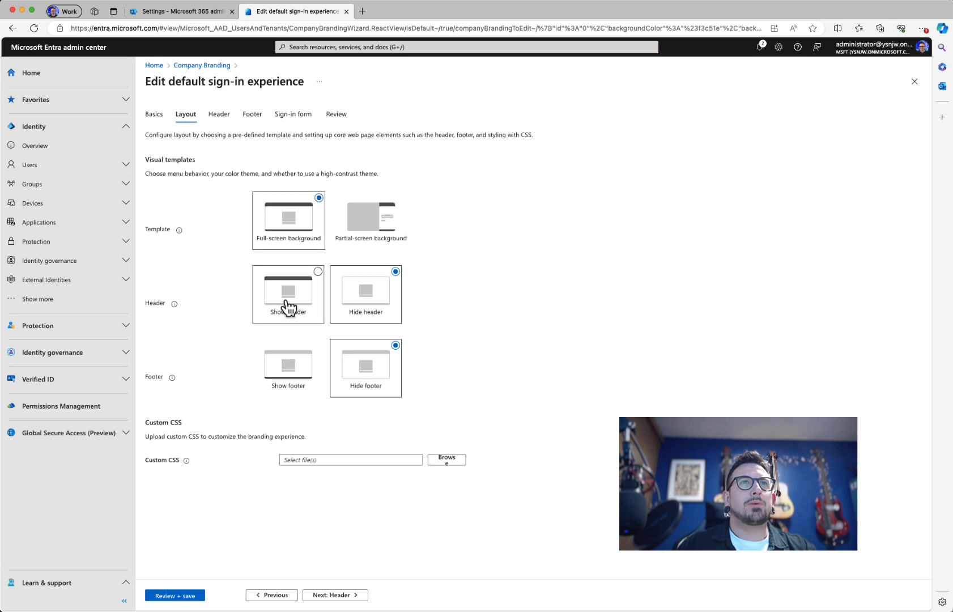
{"action": "left_click", "coordinate": [304, 364]}
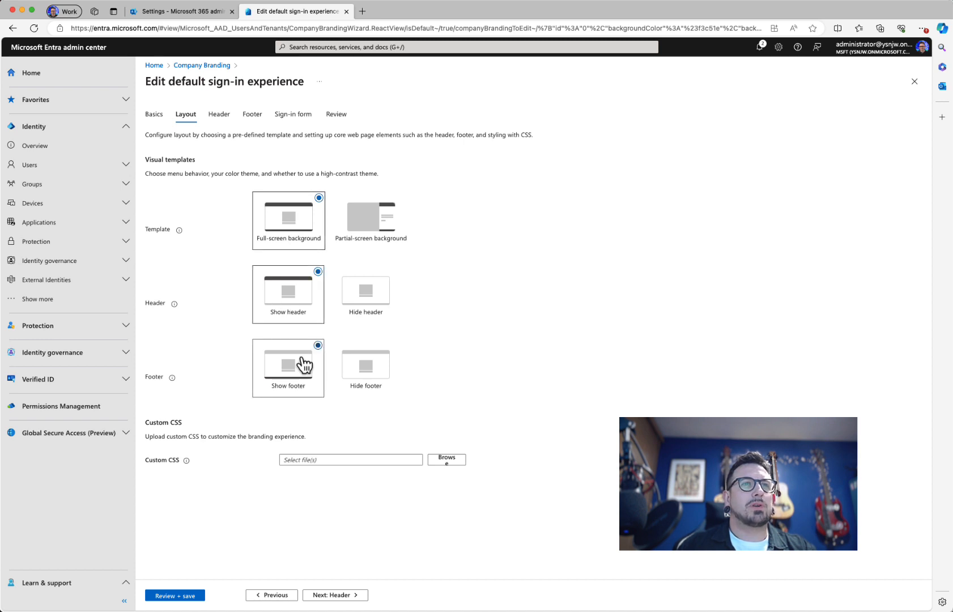
{"action": "left_click", "coordinate": [184, 596]}
{"action": "left_click", "coordinate": [166, 599]}
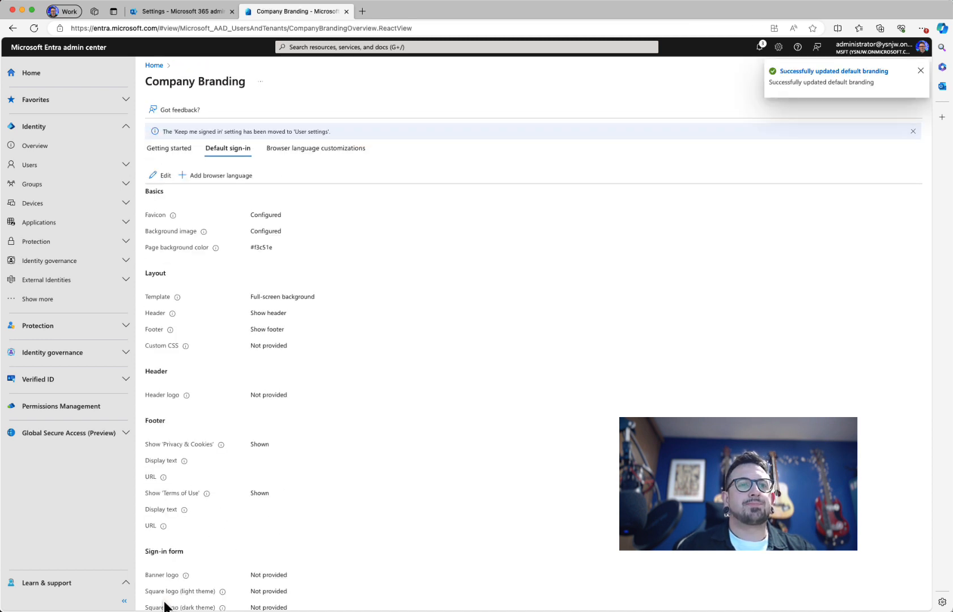
Step: Reload the sign-in in the Safari private window, paste the admin email and continue to the password page
{"action": "key", "text": "super+Tab"}
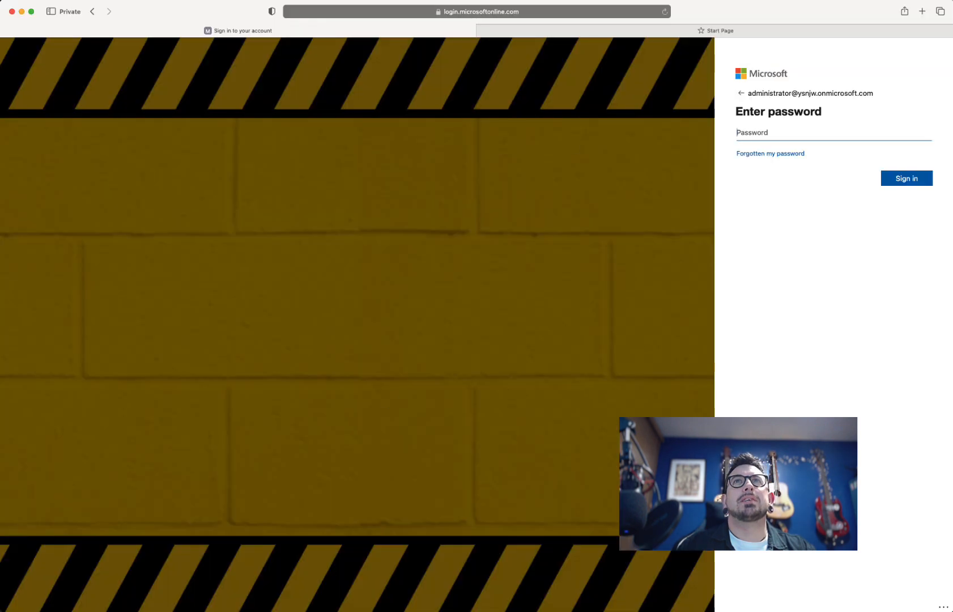
{"action": "left_click", "coordinate": [664, 12]}
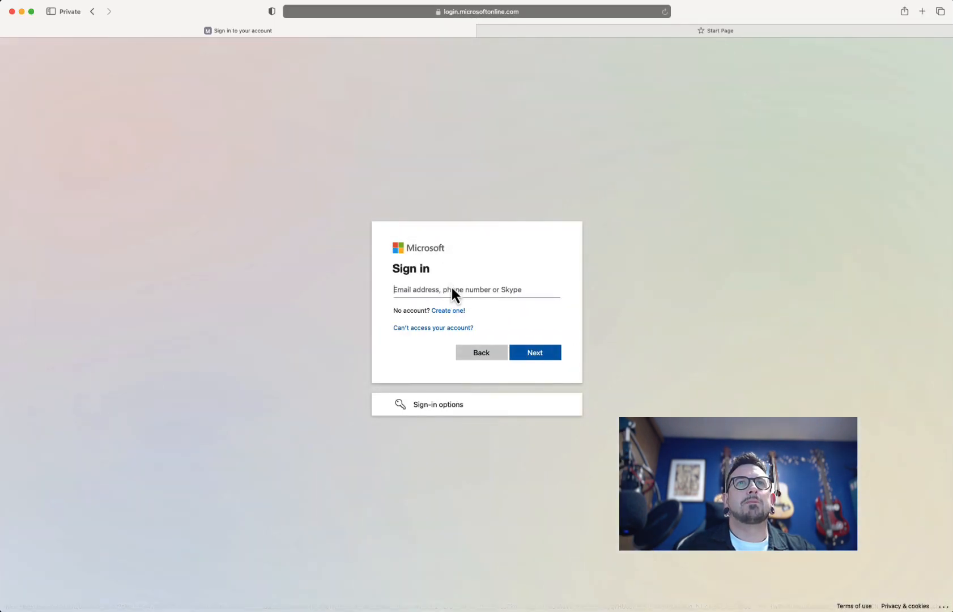
{"action": "key", "text": "super+v"}
{"action": "left_click", "coordinate": [533, 354]}
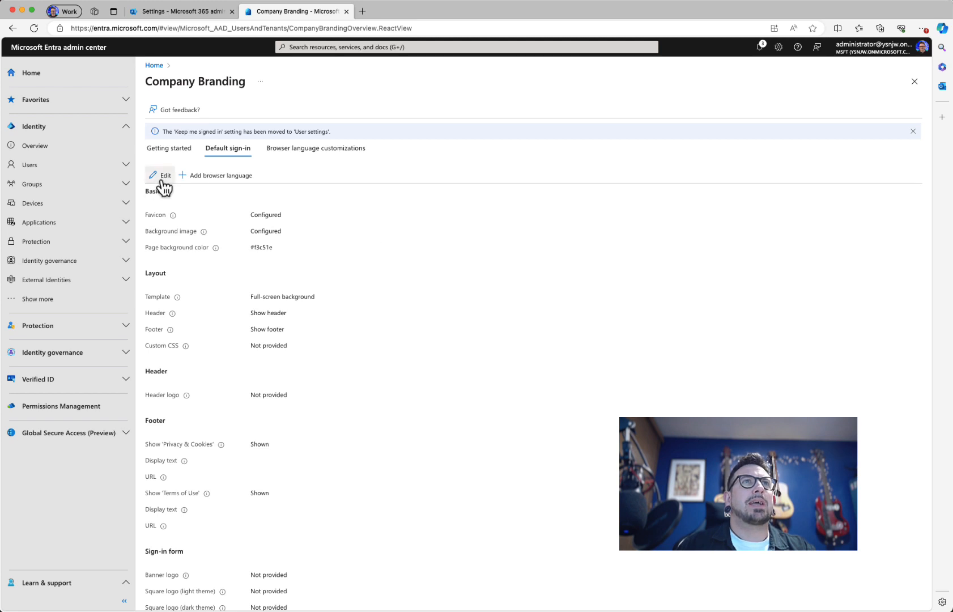
Step: Upload Banner.png as the header logo in the default sign-in branding and save
{"action": "left_click", "coordinate": [162, 177]}
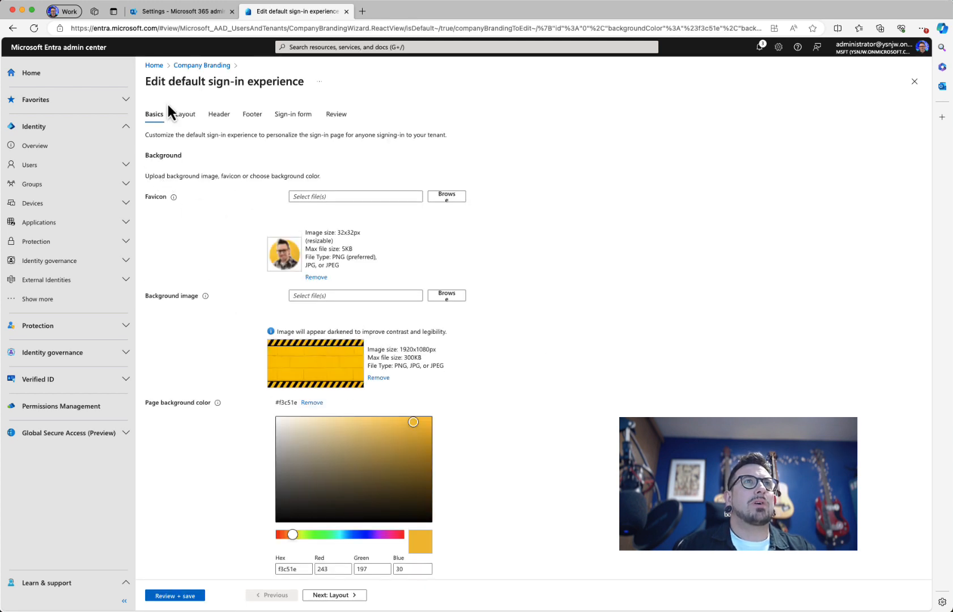
{"action": "left_click", "coordinate": [187, 115]}
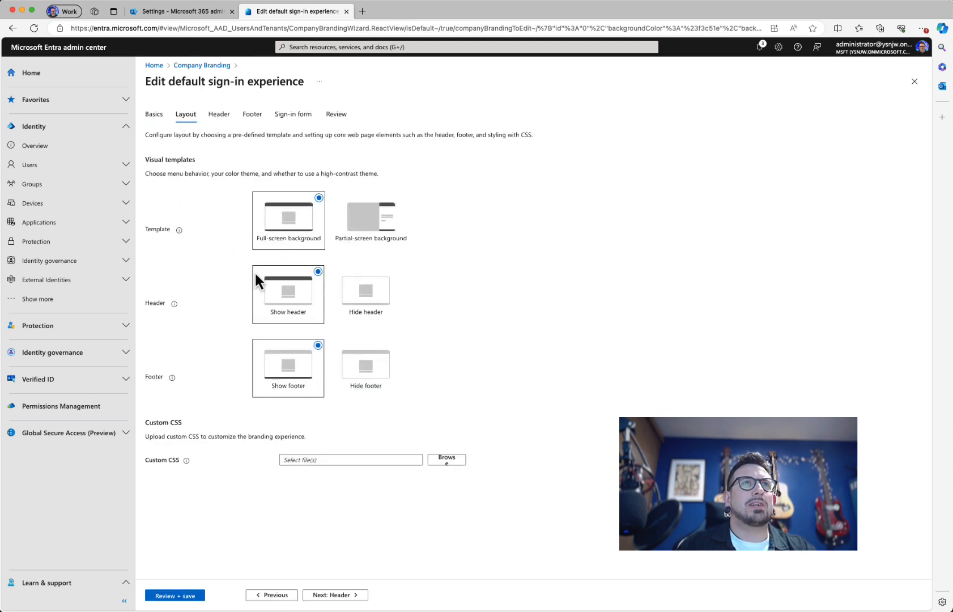
{"action": "left_click", "coordinate": [220, 116]}
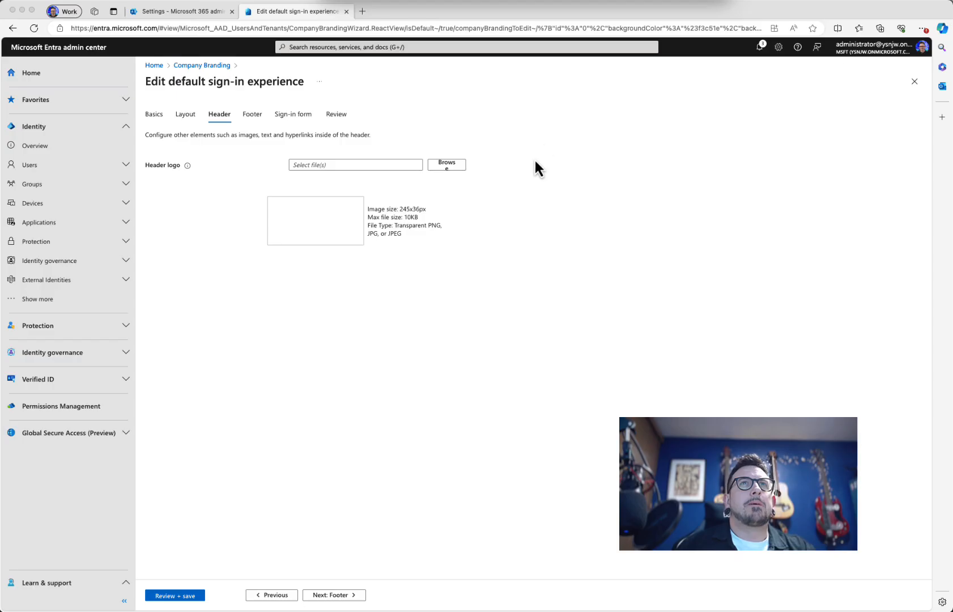
{"action": "left_click", "coordinate": [459, 166]}
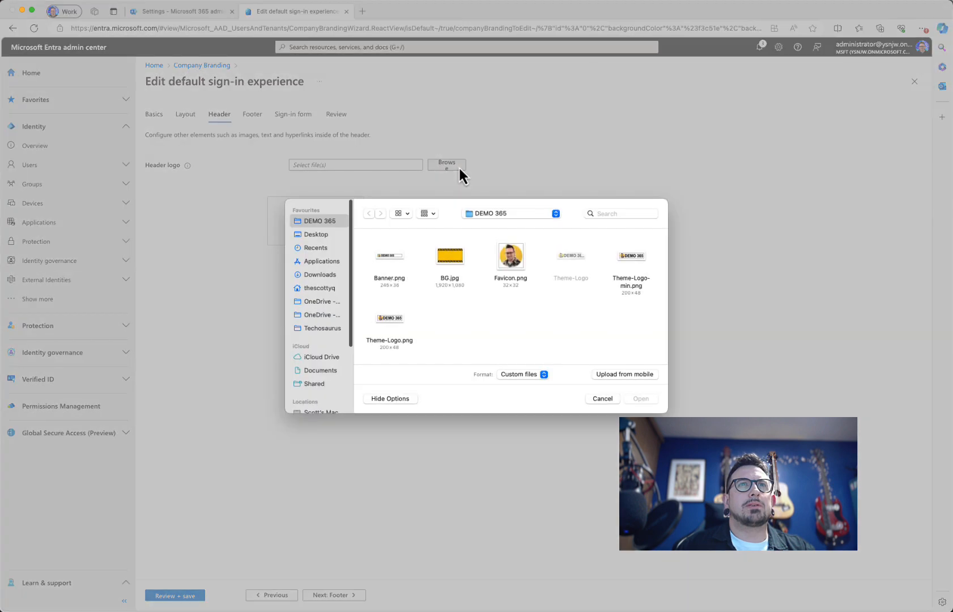
{"action": "left_click", "coordinate": [396, 262]}
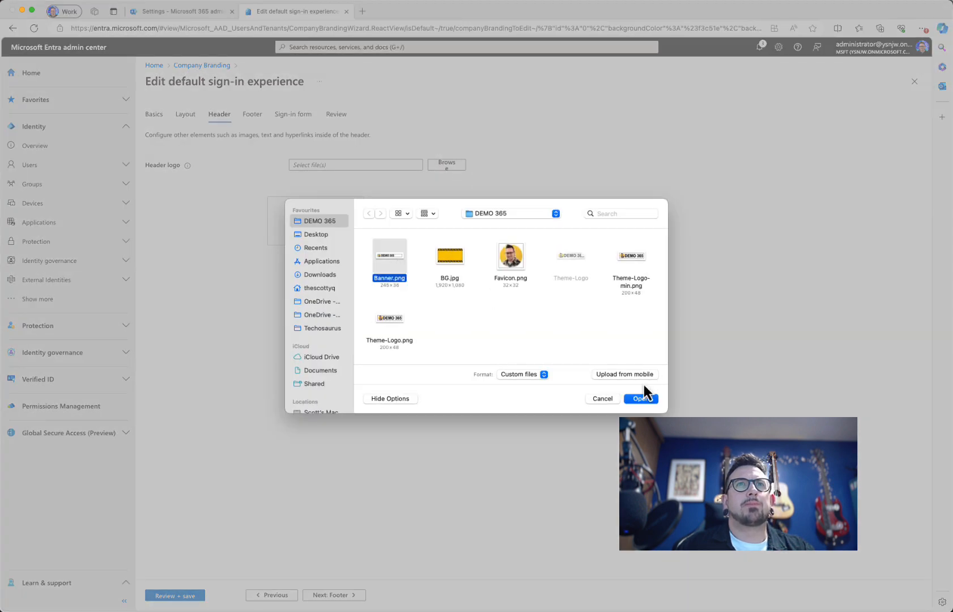
{"action": "left_click", "coordinate": [640, 398]}
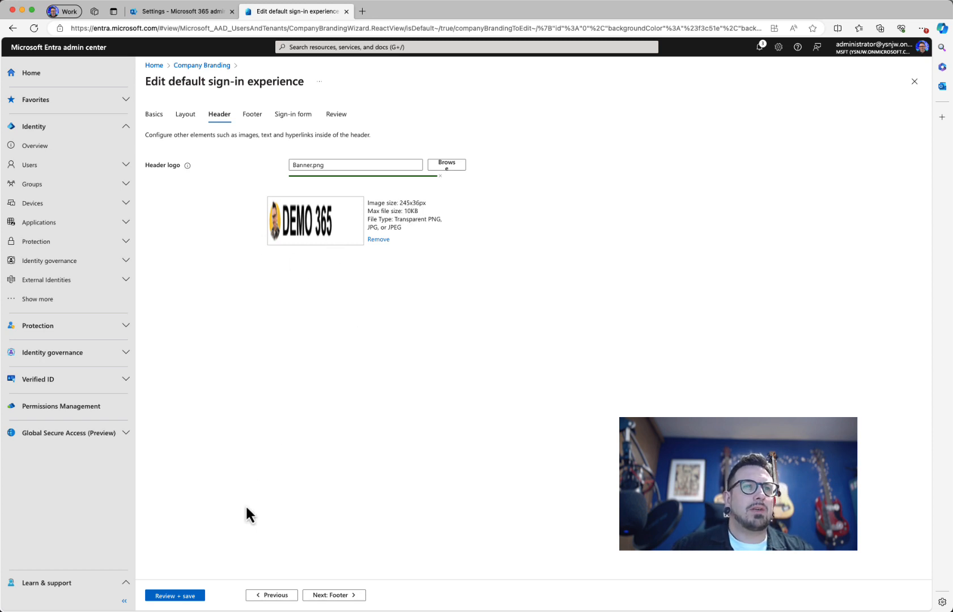
{"action": "left_click", "coordinate": [182, 598]}
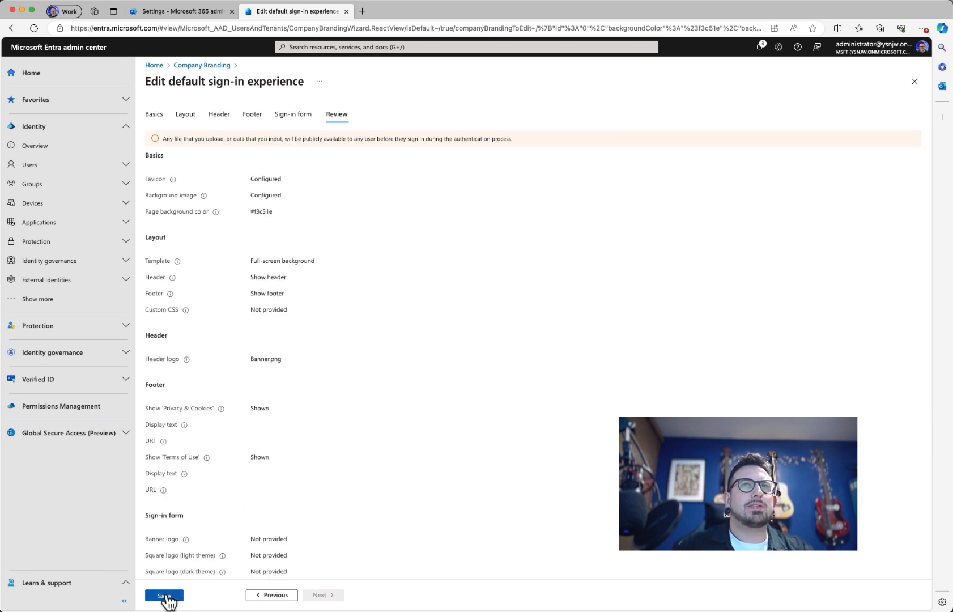
{"action": "left_click", "coordinate": [171, 599]}
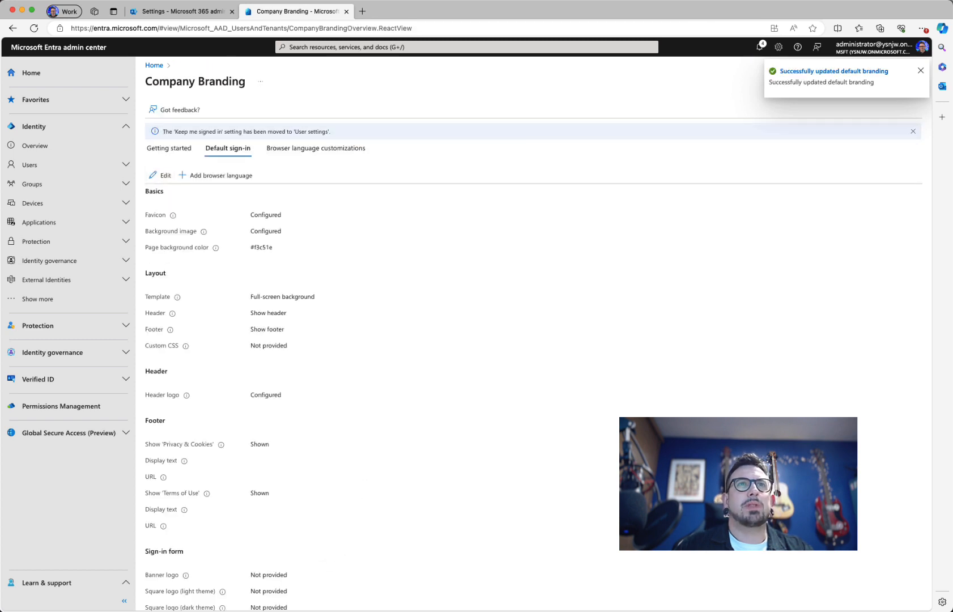
{"action": "key", "text": "super+Tab"}
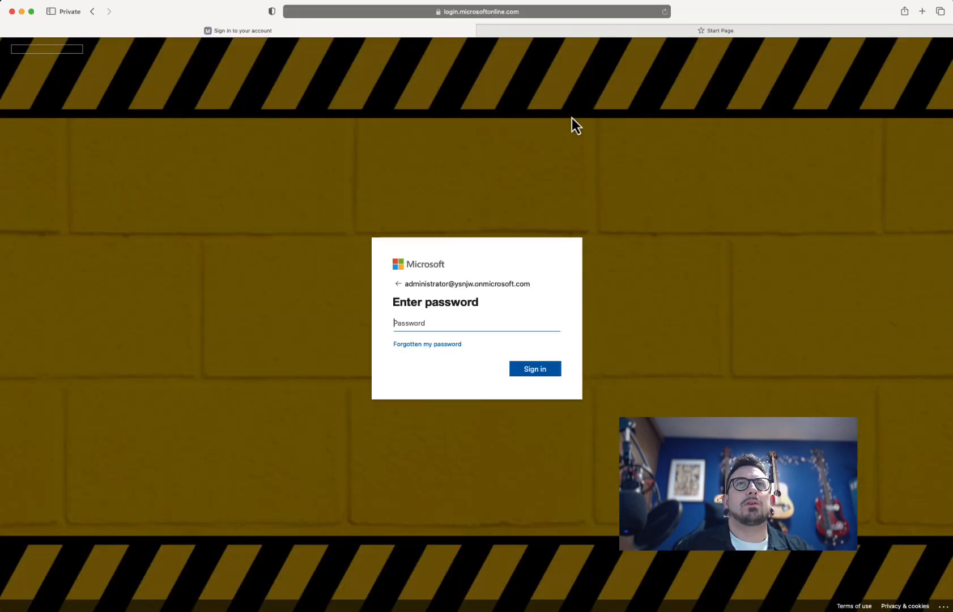
Step: Select the account address, reload the sign-in page and continue to the branded password page
{"action": "left_click_drag", "start_coordinate": [528, 283], "coordinate": [404, 283]}
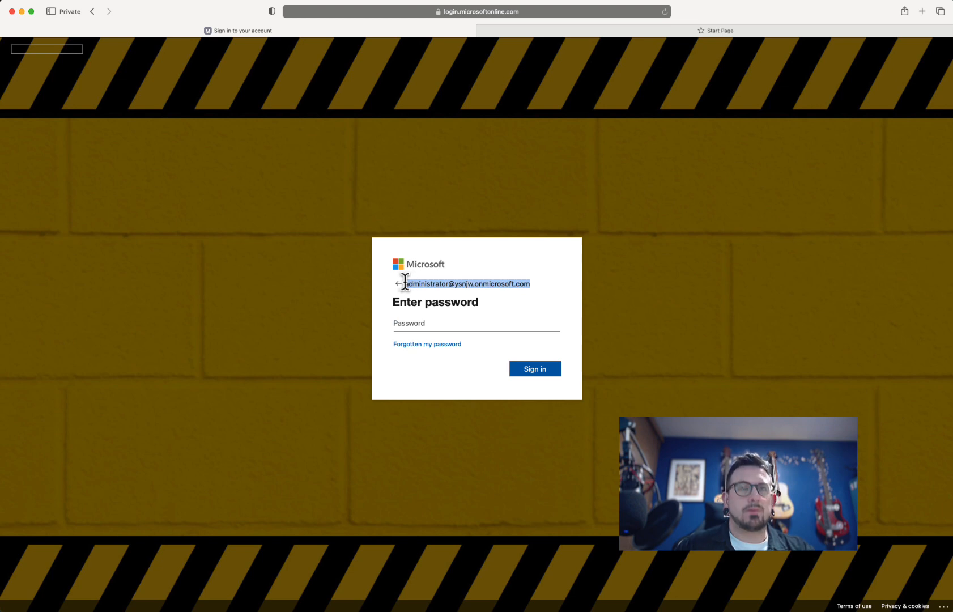
{"action": "left_click", "coordinate": [667, 16]}
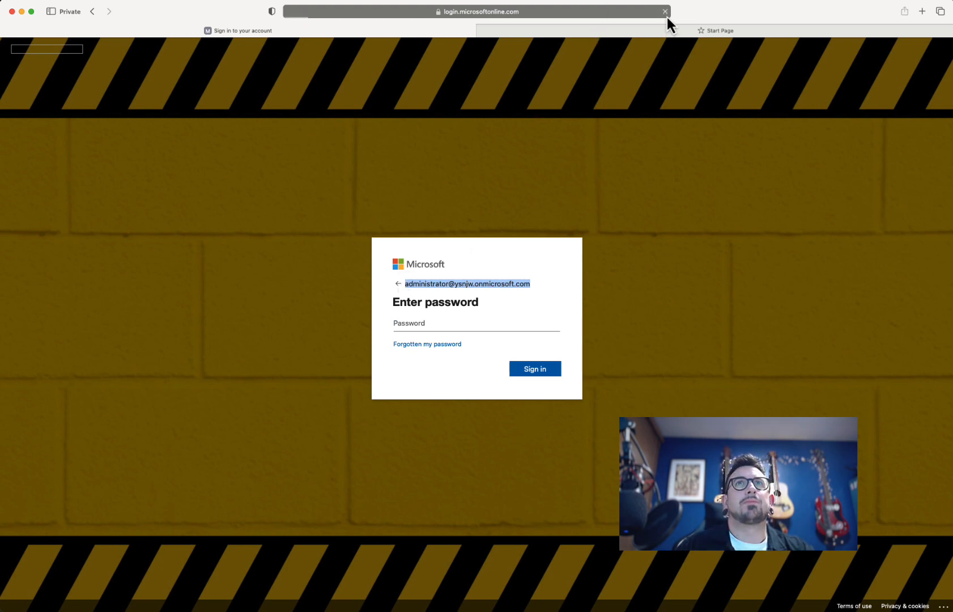
{"action": "left_click", "coordinate": [531, 356]}
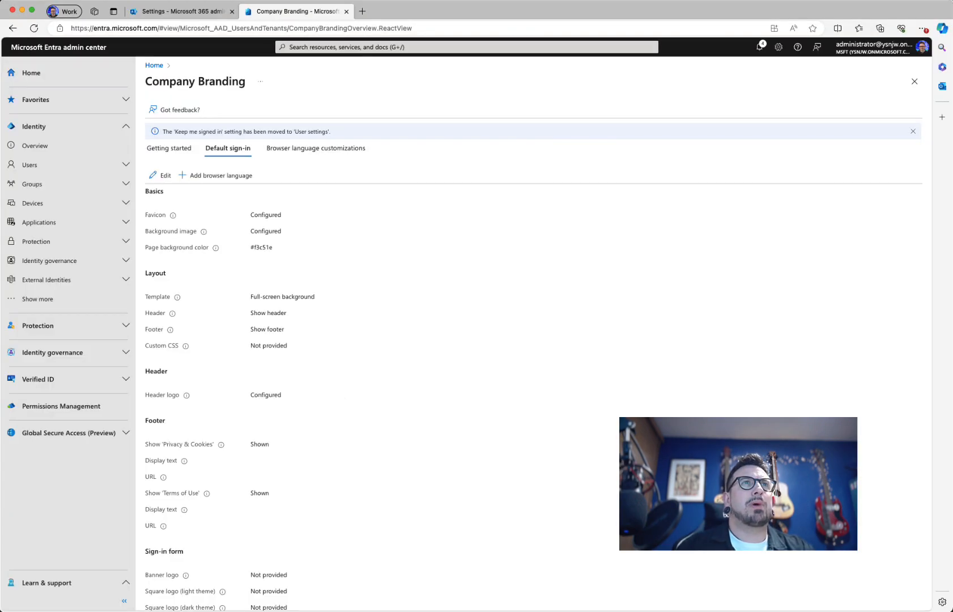
Step: Edit the default sign-in branding and choose Hide header in the Layout settings
{"action": "left_click", "coordinate": [161, 176]}
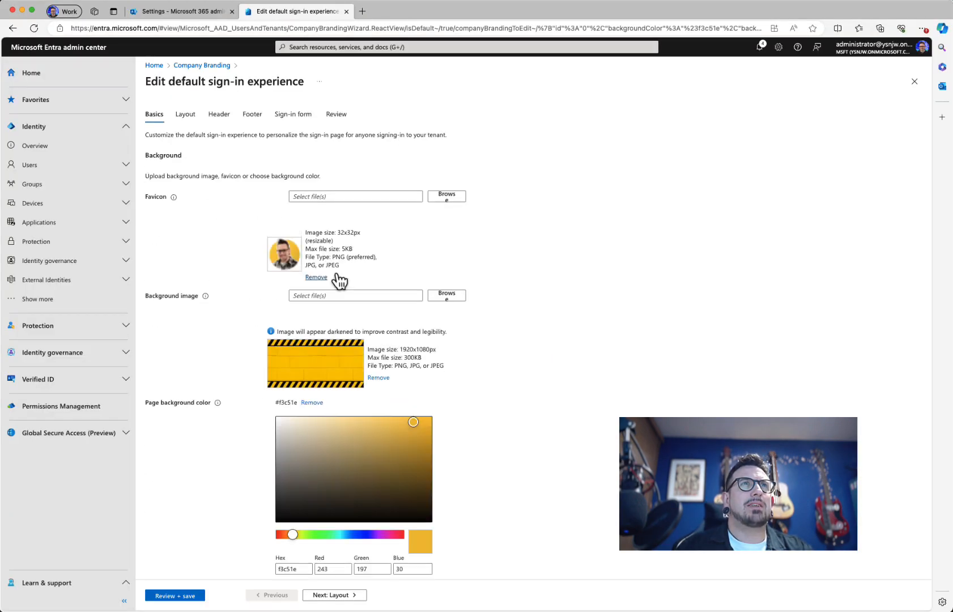
{"action": "left_click", "coordinate": [221, 116]}
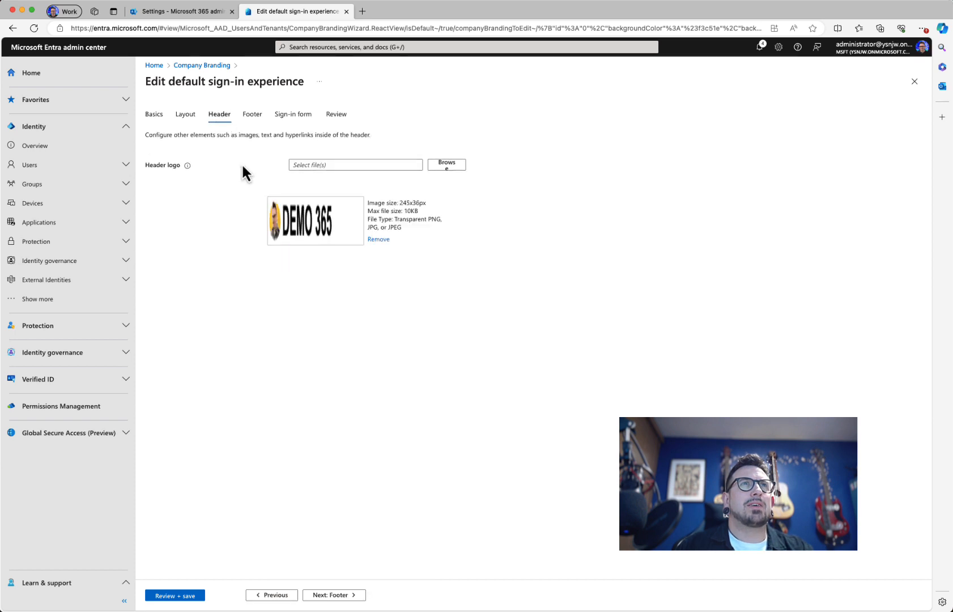
{"action": "left_click", "coordinate": [189, 116]}
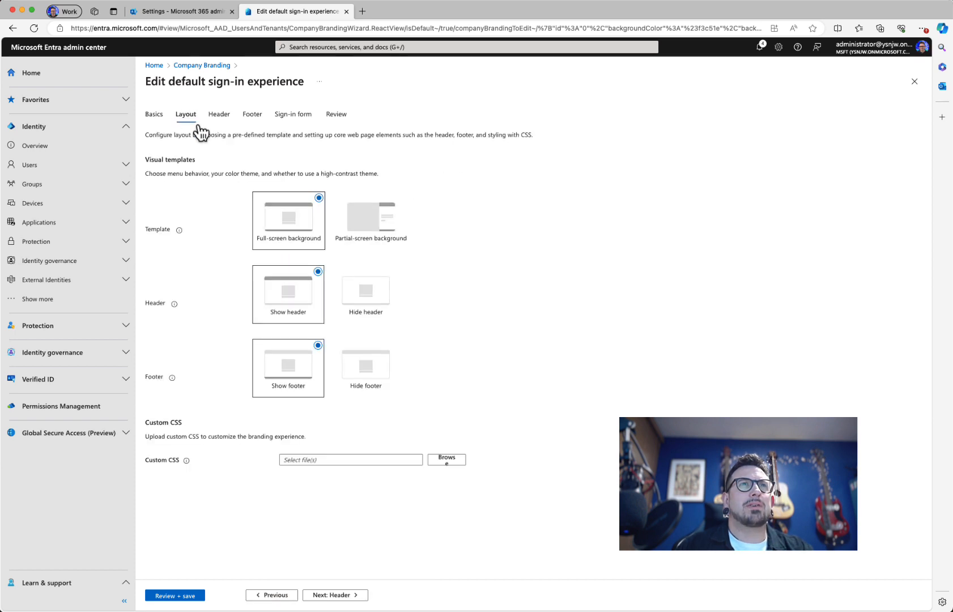
{"action": "left_click", "coordinate": [360, 295]}
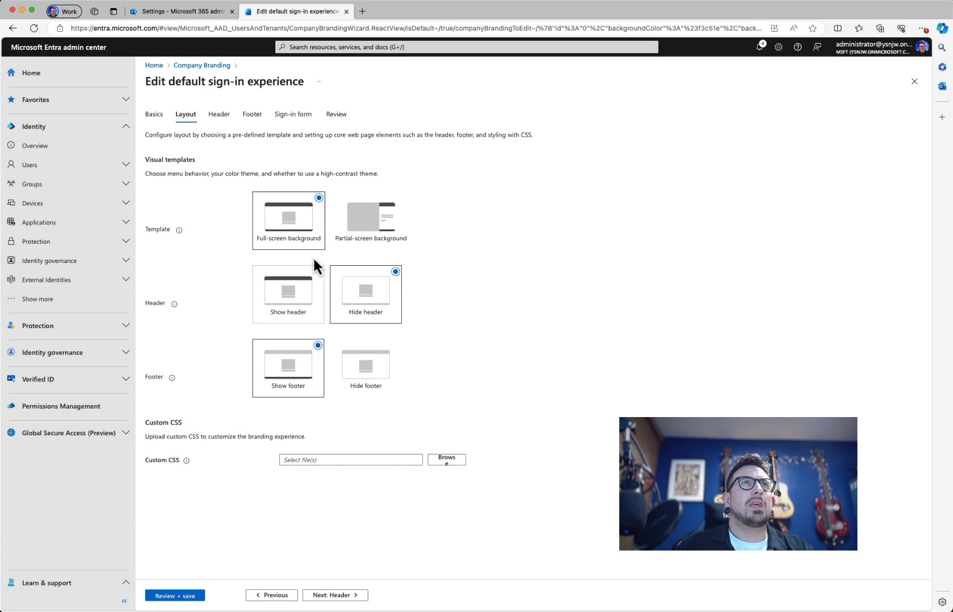
{"action": "left_click", "coordinate": [247, 118]}
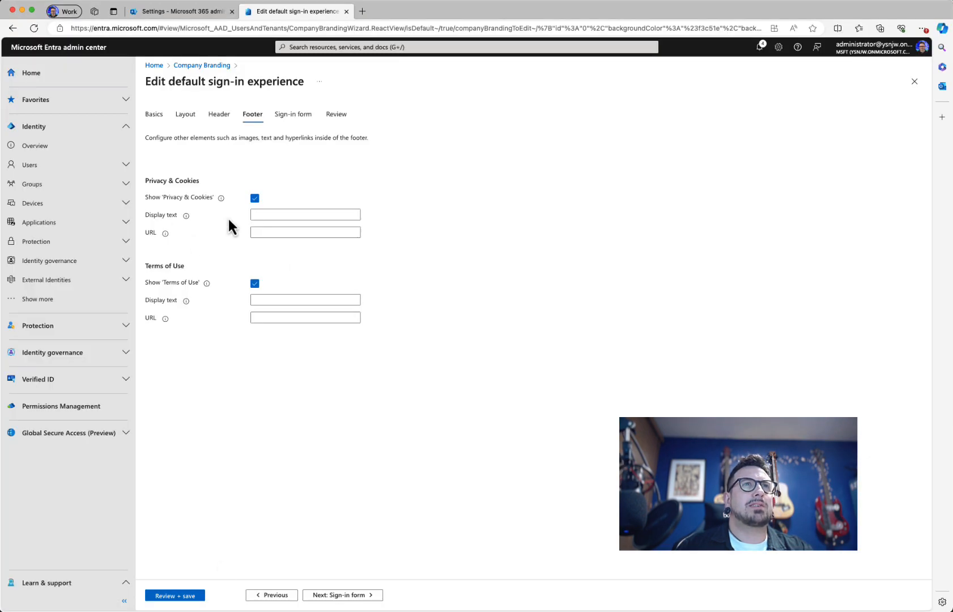
Step: Enter footer display texts 'This is a link' and 'This is another link'
{"action": "left_click", "coordinate": [276, 215]}
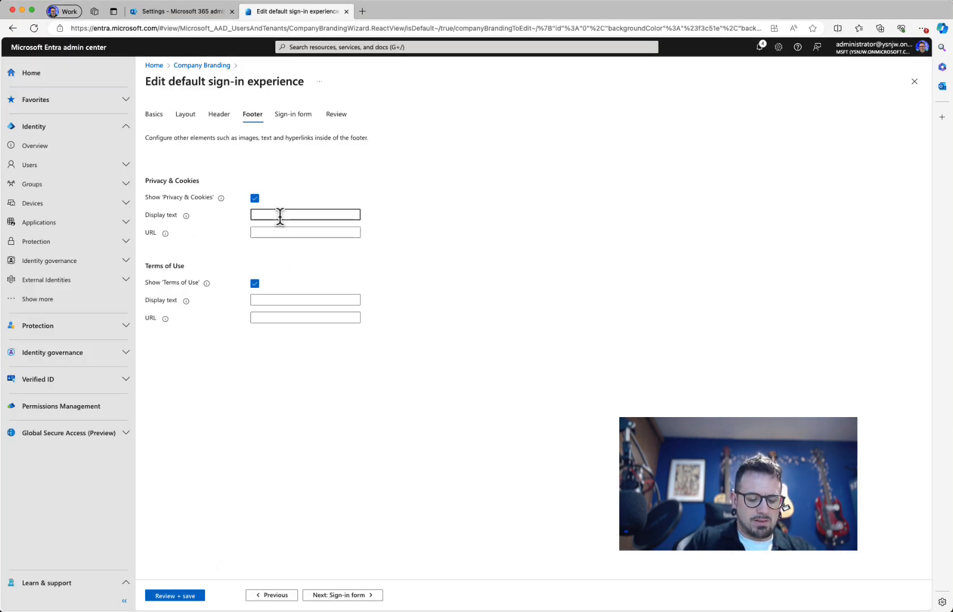
{"action": "type", "text": "This is "}
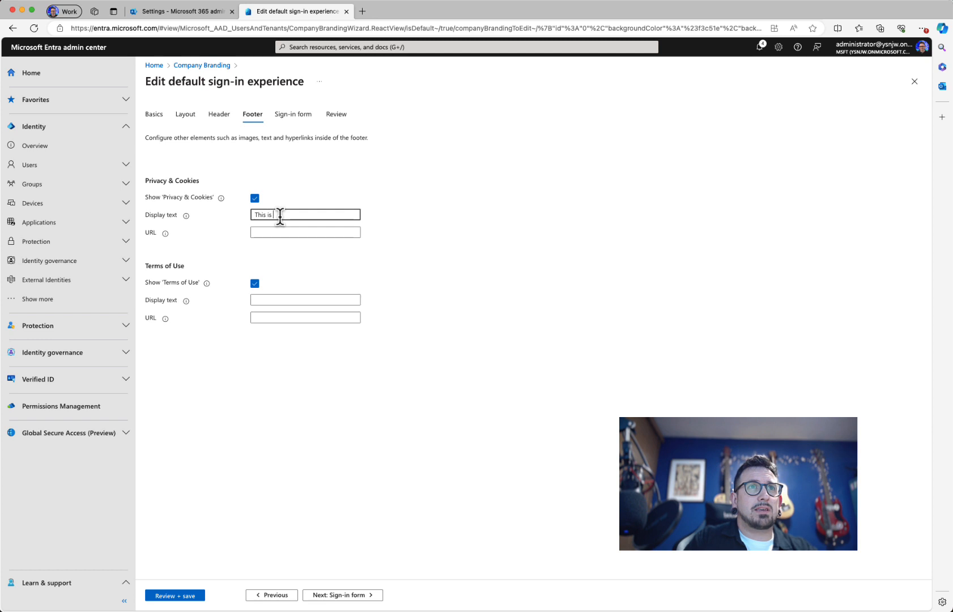
{"action": "type", "text": "a link"}
{"action": "key", "text": "Tab"}
{"action": "key", "text": "Tab"}
{"action": "key", "text": "Tab"}
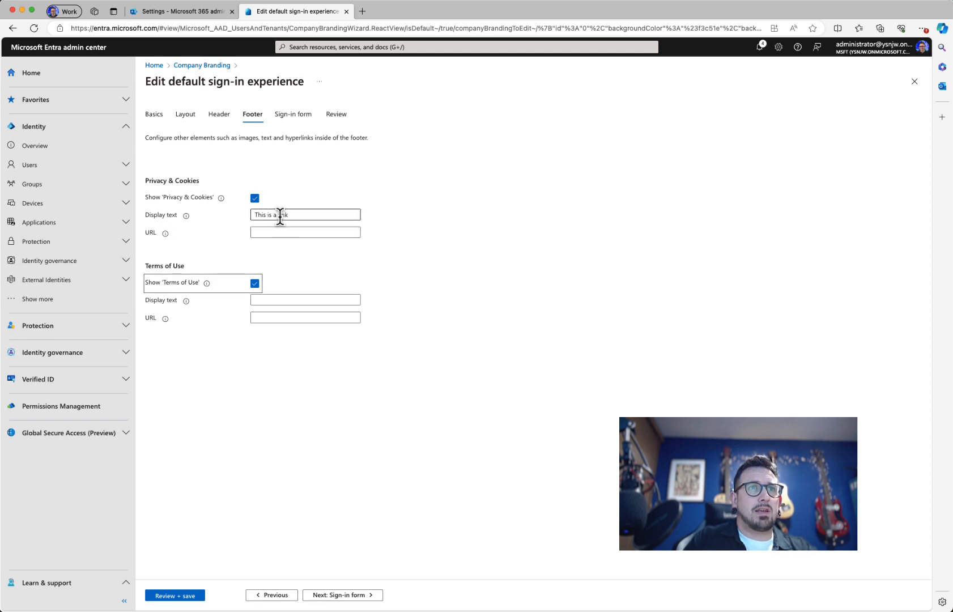
{"action": "key", "text": "Tab"}
{"action": "key", "text": "Tab"}
{"action": "key", "text": "Tab"}
{"action": "type", "text": "This "}
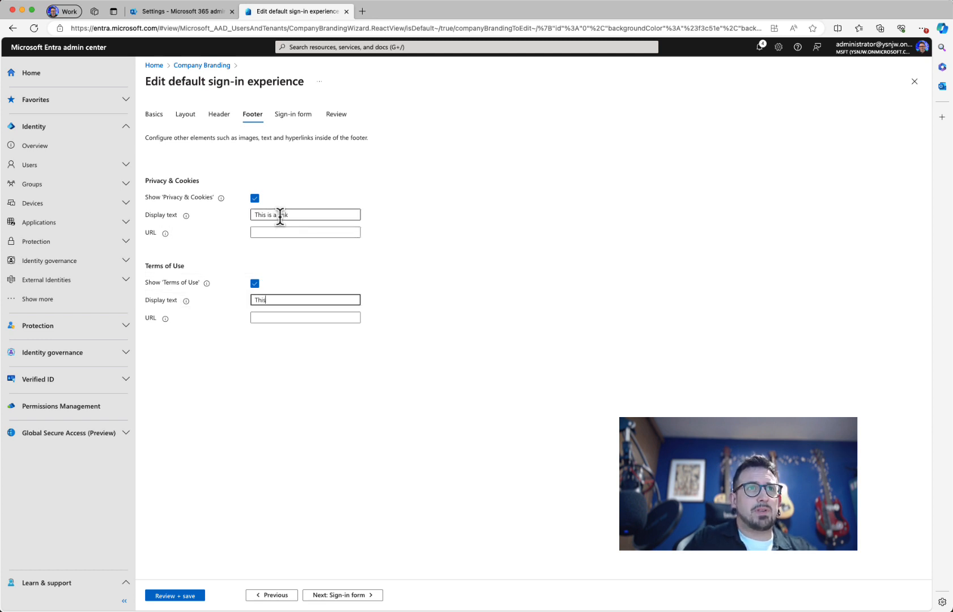
{"action": "type", "text": "is another link"}
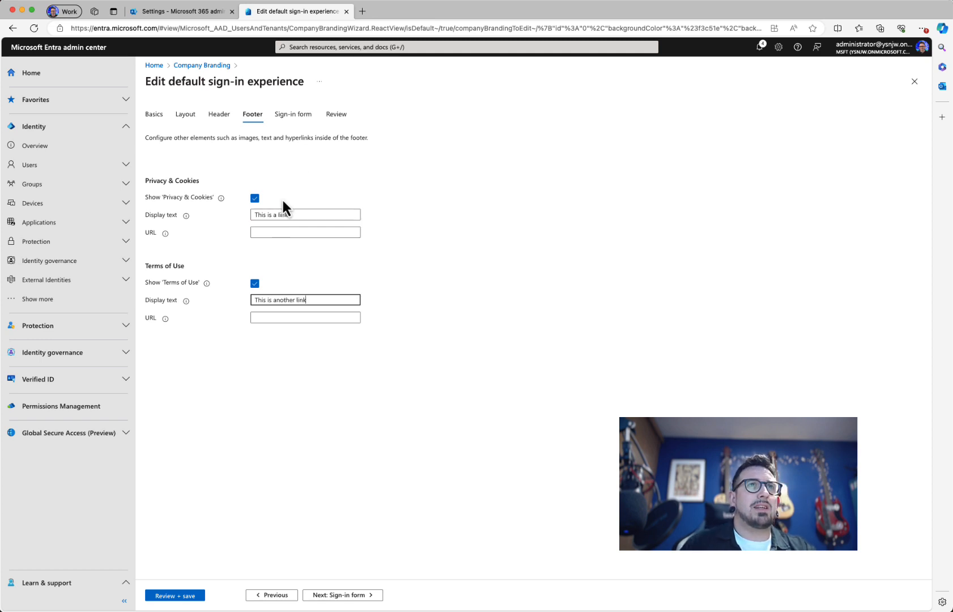
{"action": "left_click", "coordinate": [270, 230]}
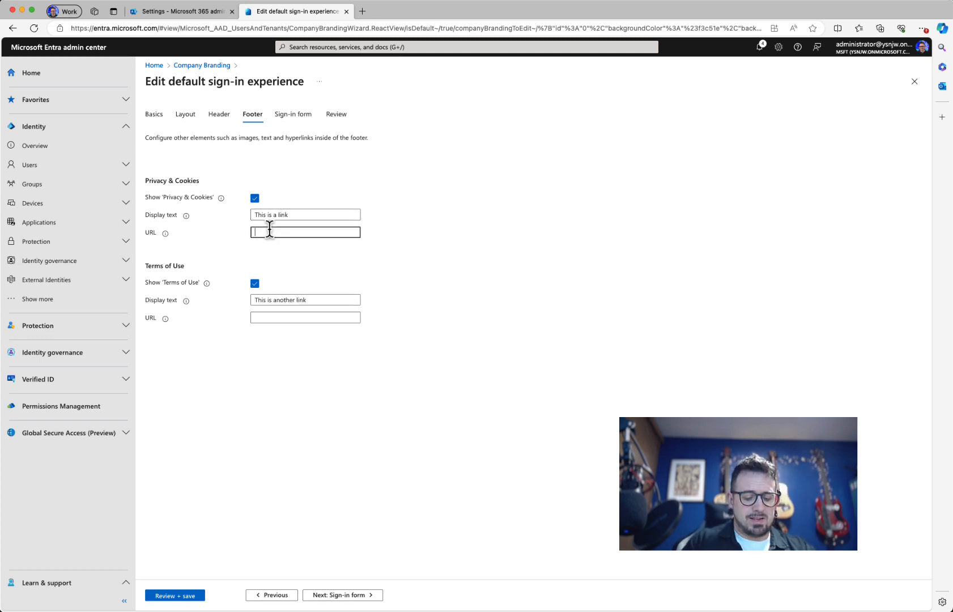
{"action": "type", "text": "https"}
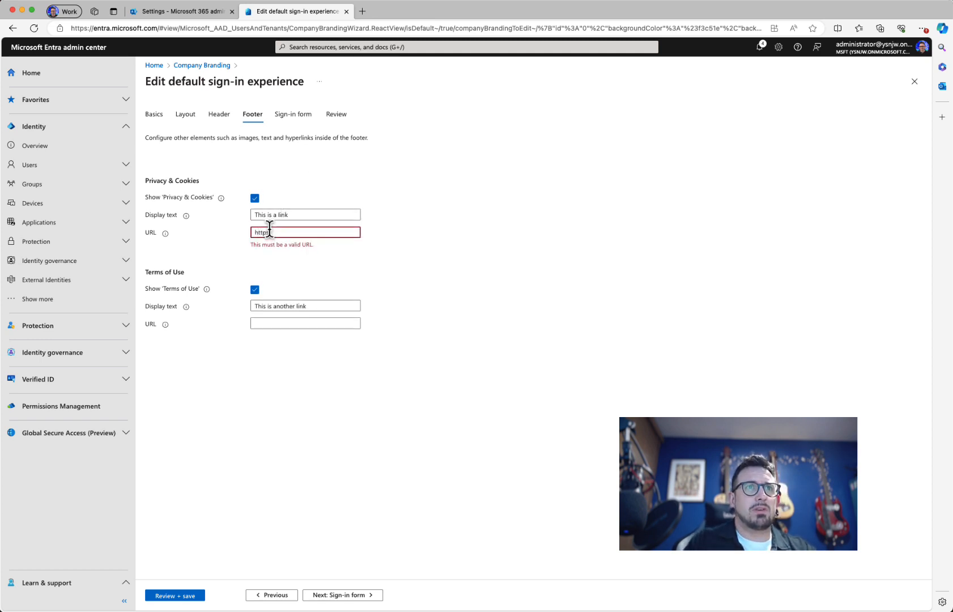
{"action": "type", "text": "://goo"}
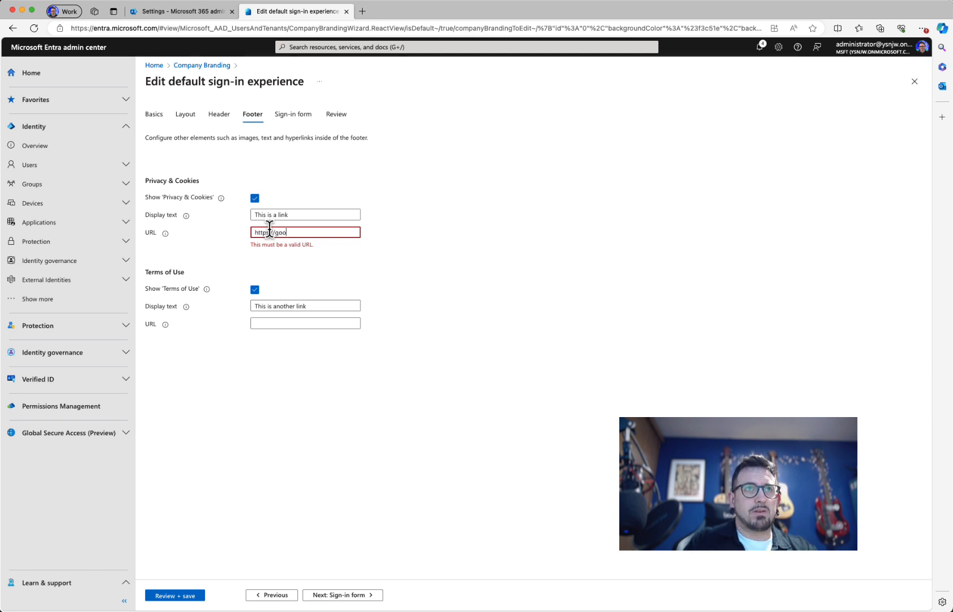
{"action": "type", "text": "gle.com"}
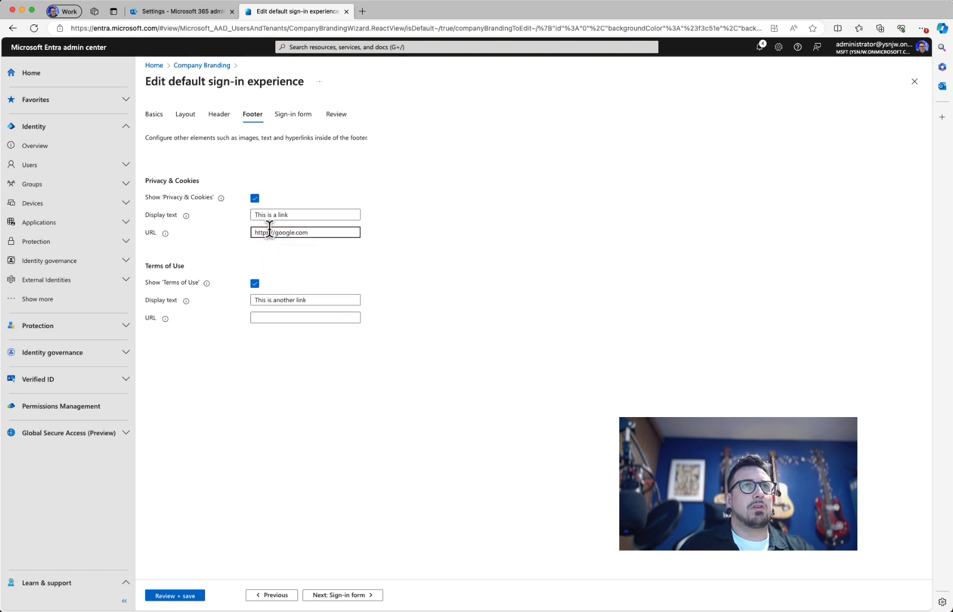
{"action": "key", "text": "super+a"}
{"action": "key", "text": "super+c"}
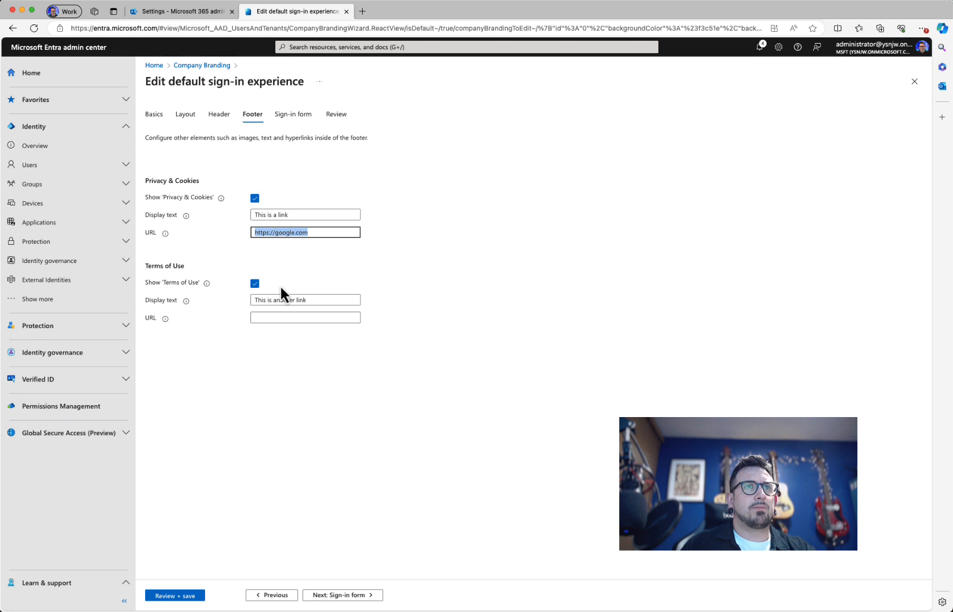
{"action": "left_click", "coordinate": [270, 319]}
{"action": "key", "text": "super+v"}
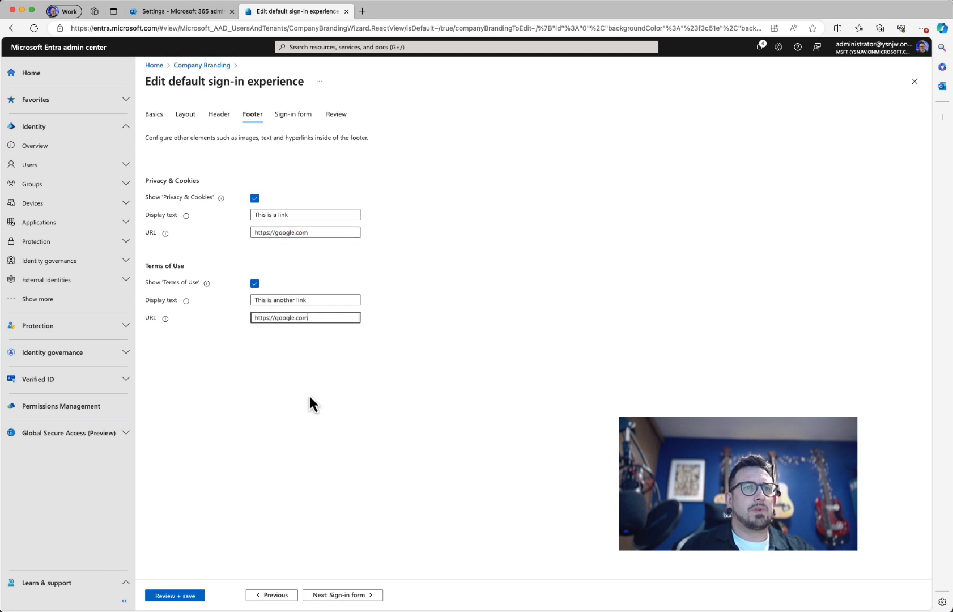
{"action": "left_click", "coordinate": [197, 595]}
{"action": "left_click", "coordinate": [170, 596]}
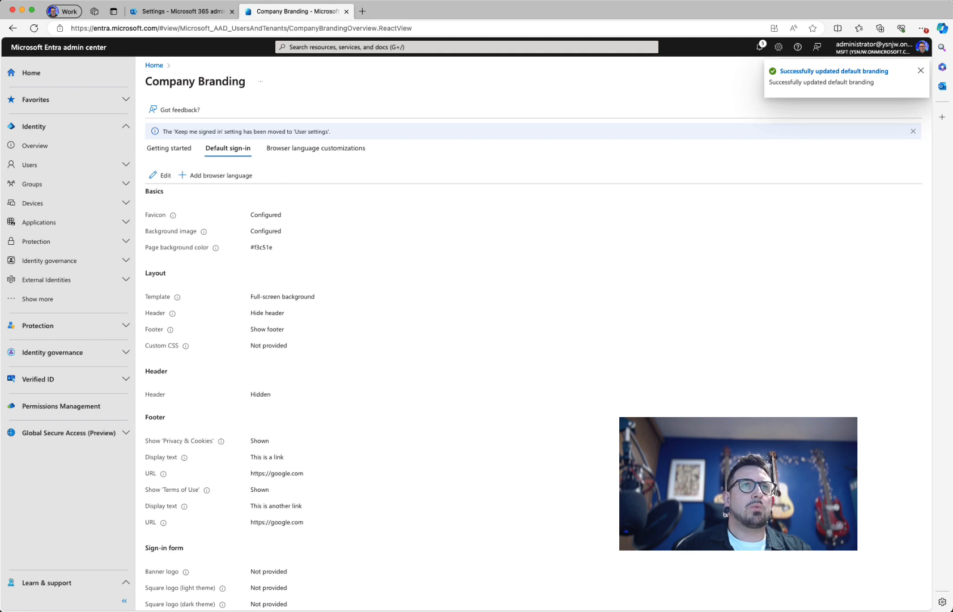
Step: In Safari's private window, reload the sign-in page, paste the admin email and submit it
{"action": "key", "text": "super+Tab"}
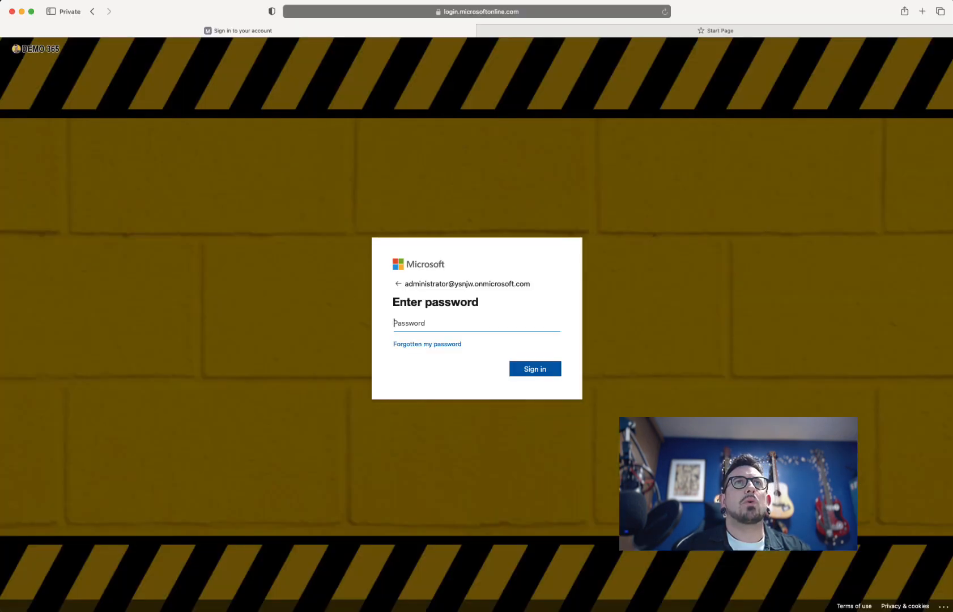
{"action": "left_click", "coordinate": [664, 14]}
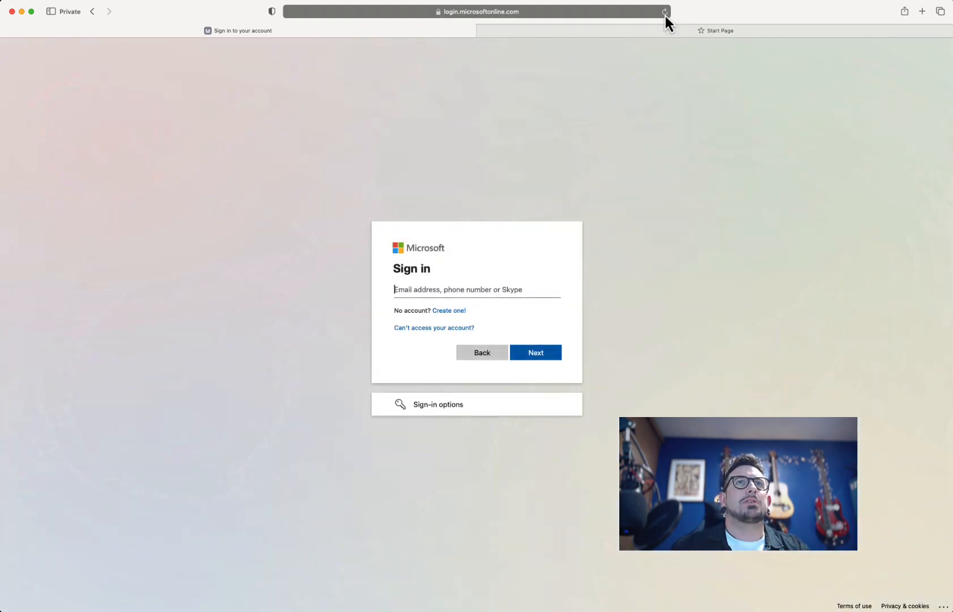
{"action": "key", "text": "super+v"}
{"action": "key", "text": "Return"}
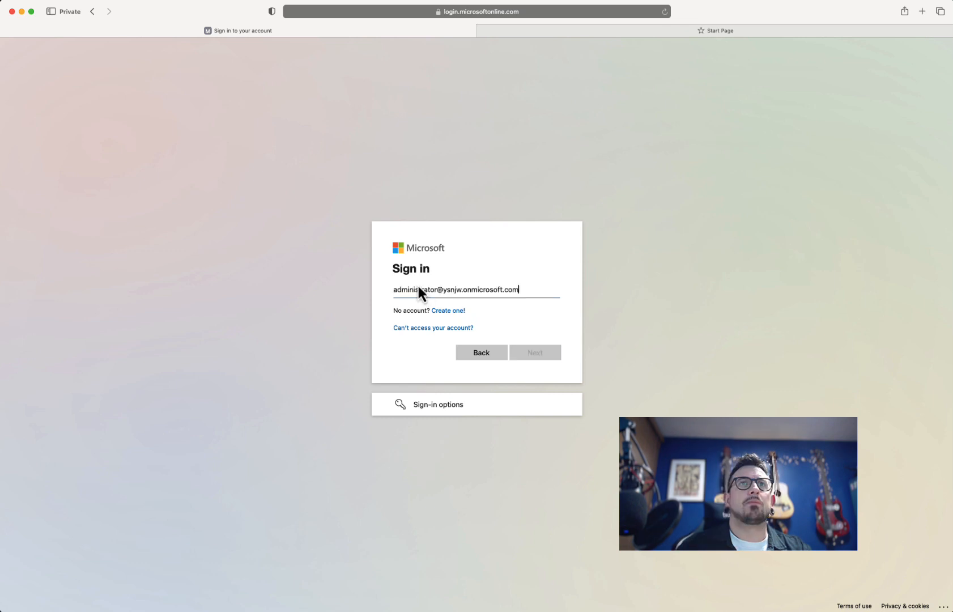
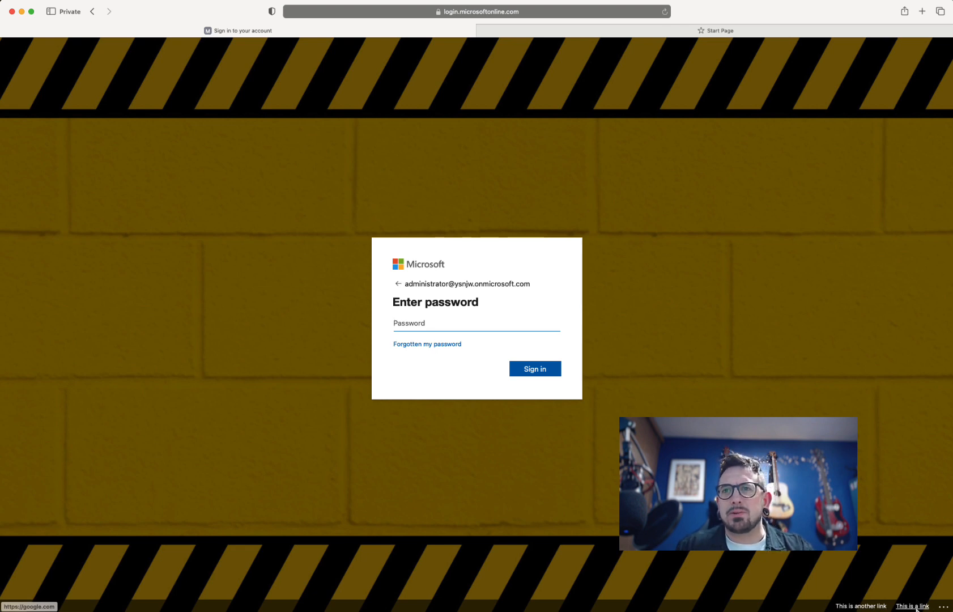
Step: Show the sign-in page's troubleshooting details, revealing error code 50058, request ID and timestamp
{"action": "left_click", "coordinate": [944, 607]}
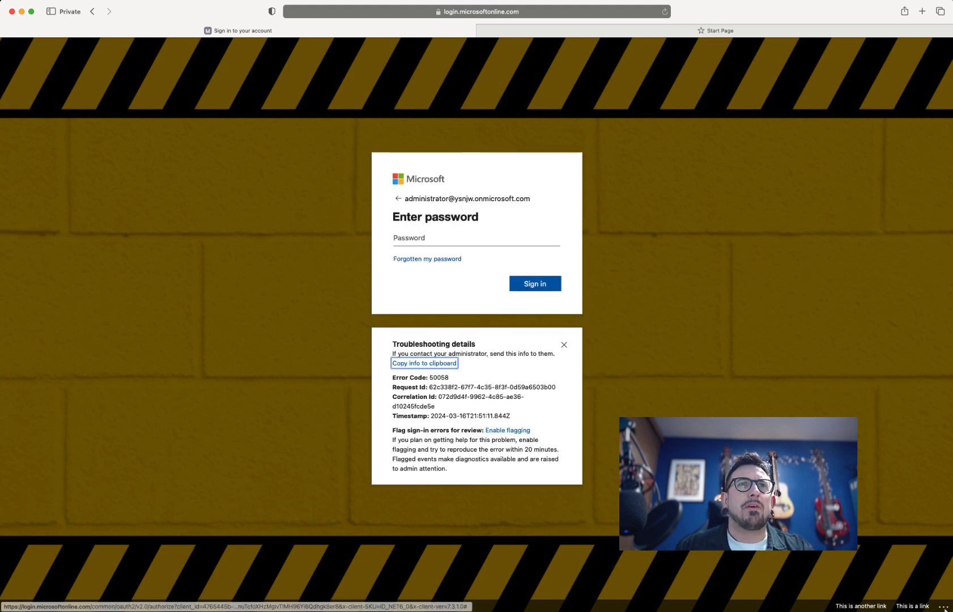
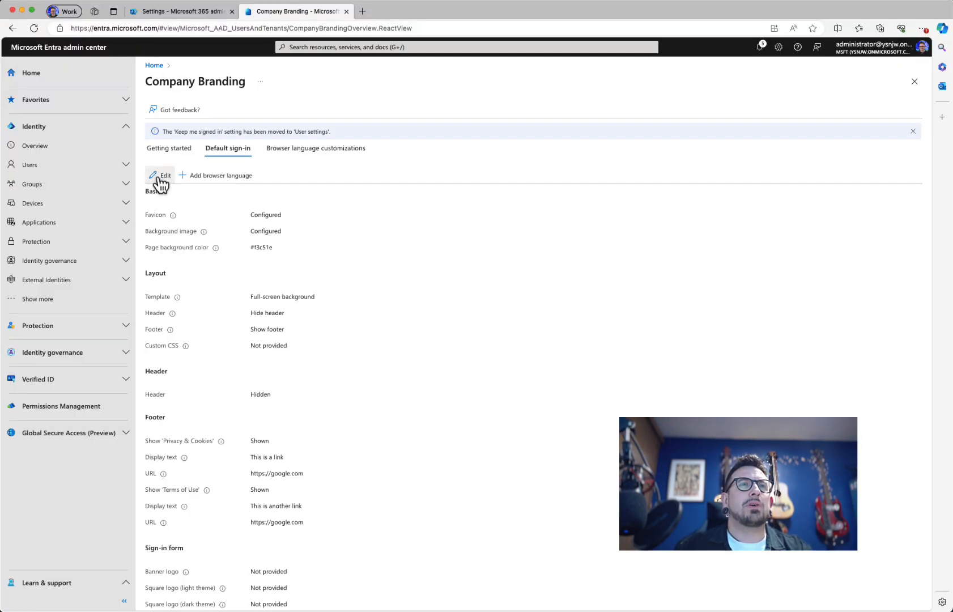
Step: Edit the default sign-in experience in Company Branding and go to its Layout settings
{"action": "left_click", "coordinate": [160, 175]}
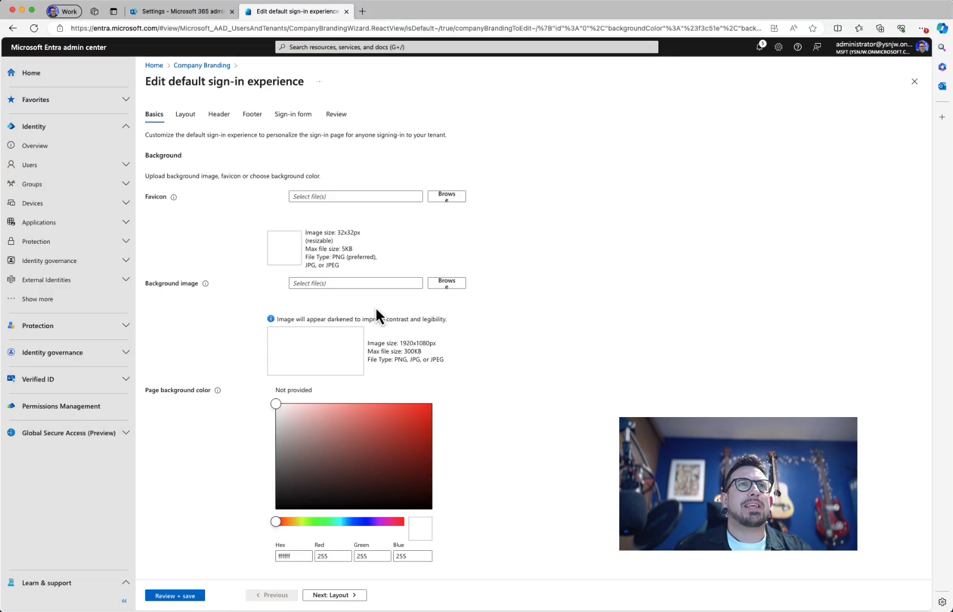
{"action": "left_click", "coordinate": [192, 117]}
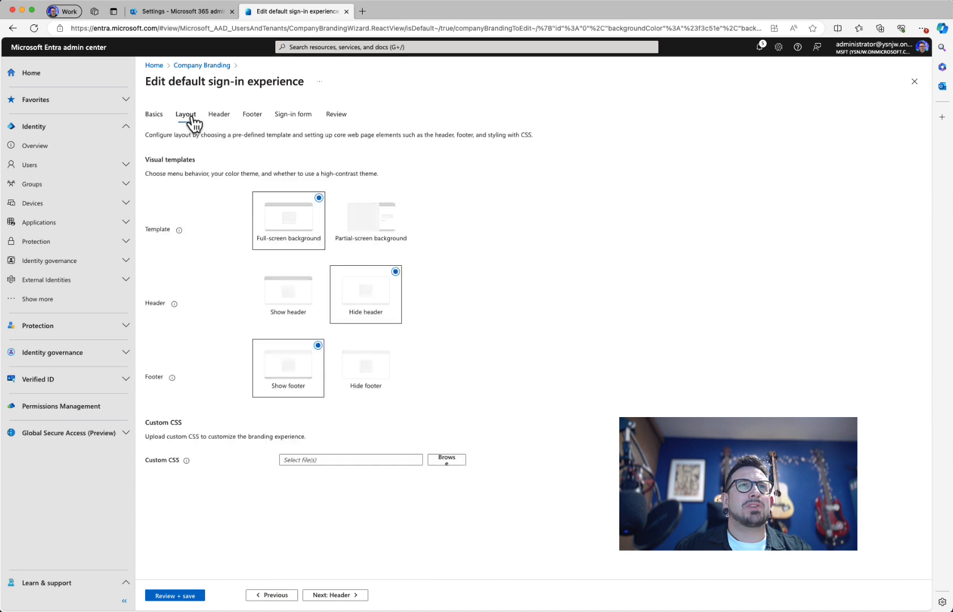
Step: Set the sign-in page layout to Hide footer, then continue to the Header settings
{"action": "left_click", "coordinate": [367, 388]}
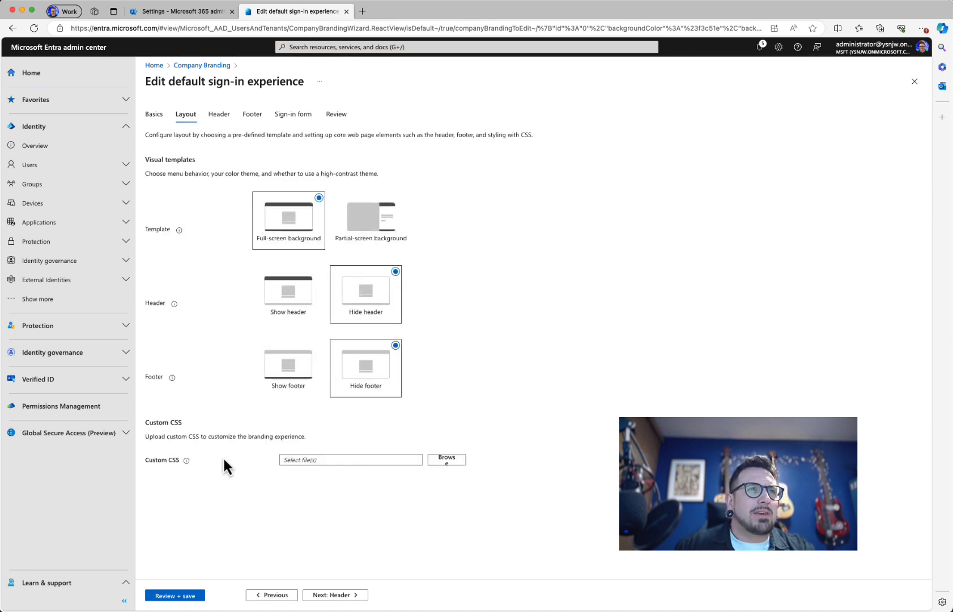
{"action": "mouse_move", "coordinate": [183, 463]}
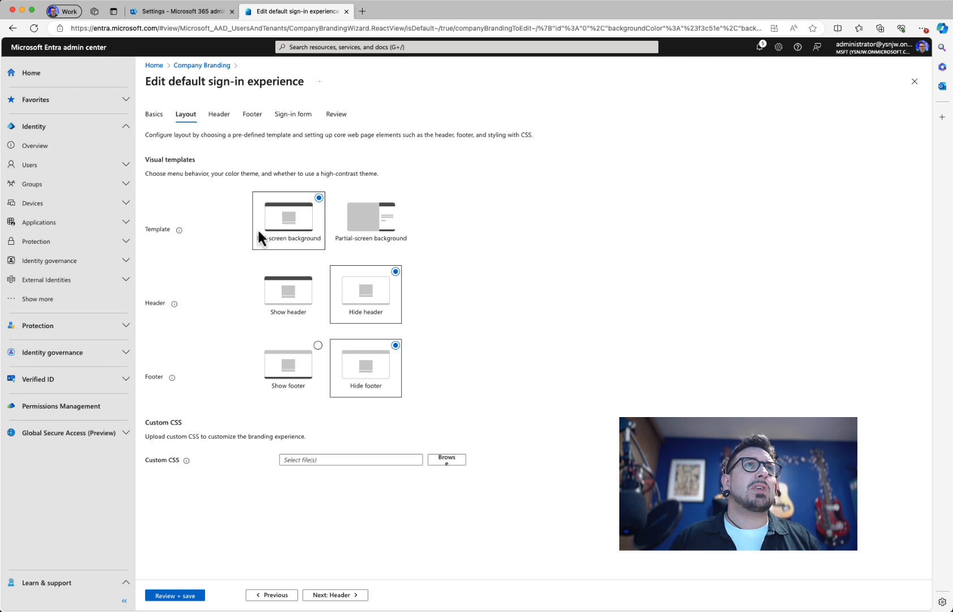
{"action": "left_click", "coordinate": [216, 120]}
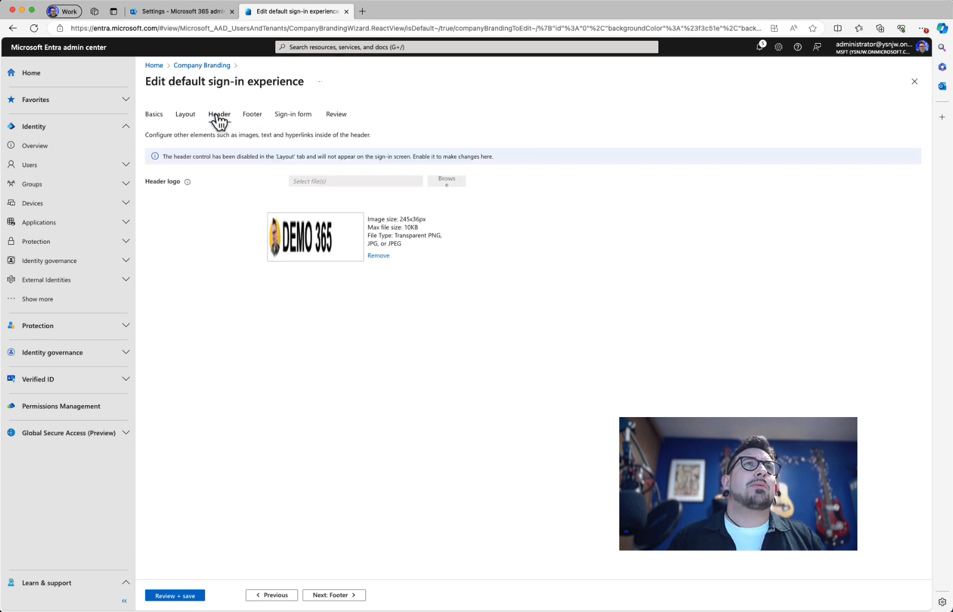
Step: Skip past the Footer settings to the Sign-in form branding options
{"action": "left_click", "coordinate": [260, 127]}
{"action": "left_click", "coordinate": [293, 125]}
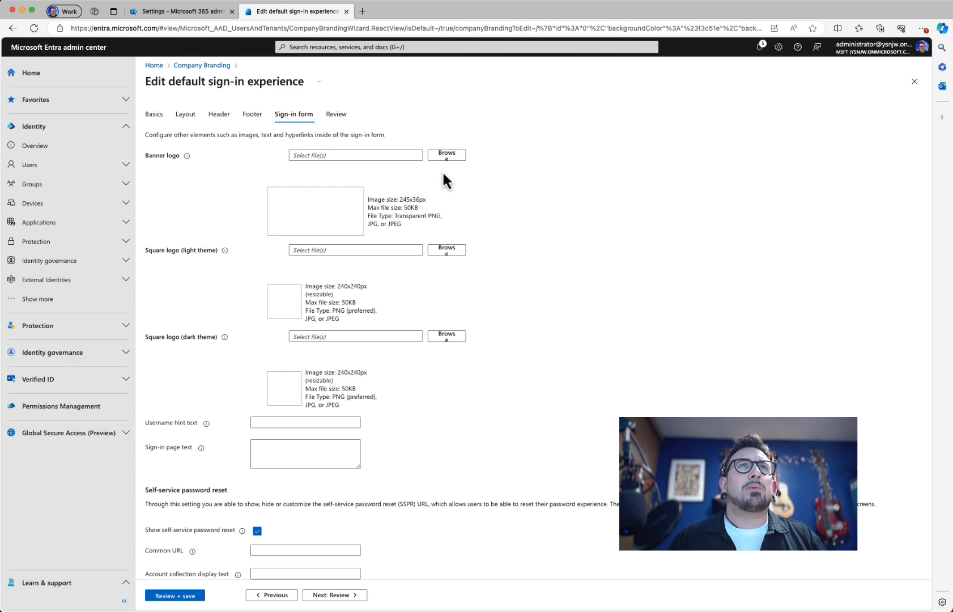
Step: Upload Banner.png from the DEMO 365 folder as the sign-in form's banner logo
{"action": "left_click", "coordinate": [450, 156]}
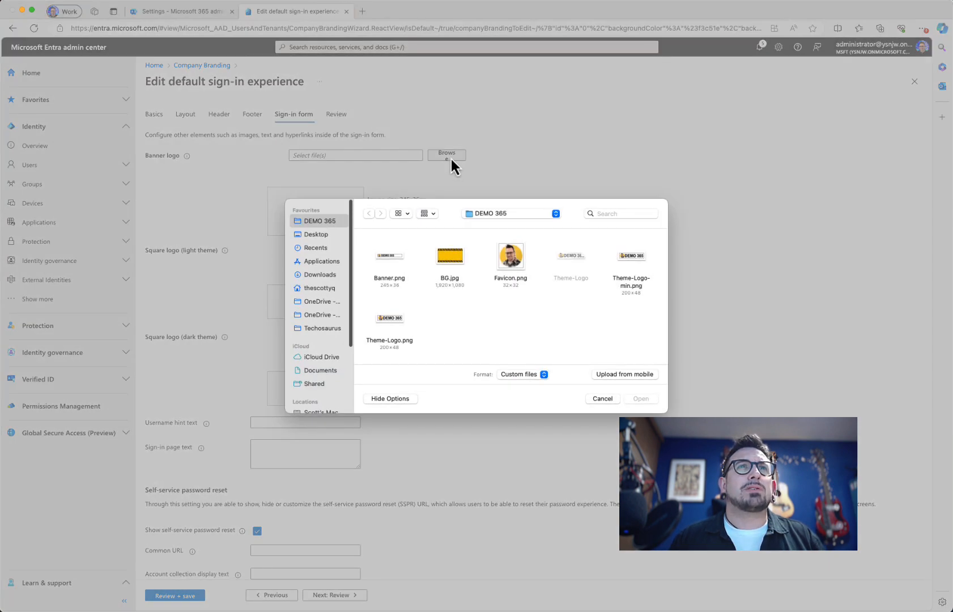
{"action": "left_click", "coordinate": [397, 258]}
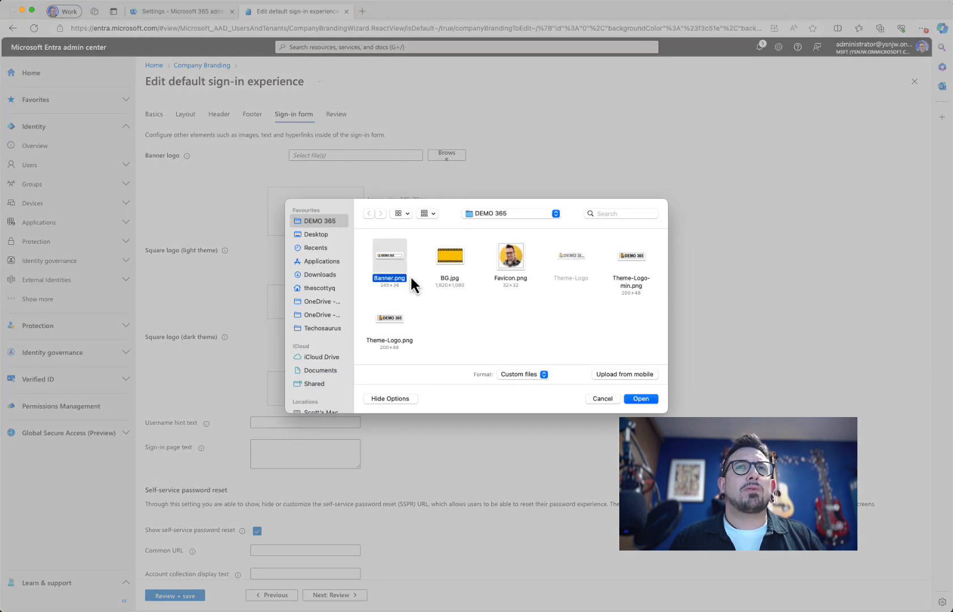
{"action": "left_click", "coordinate": [641, 398]}
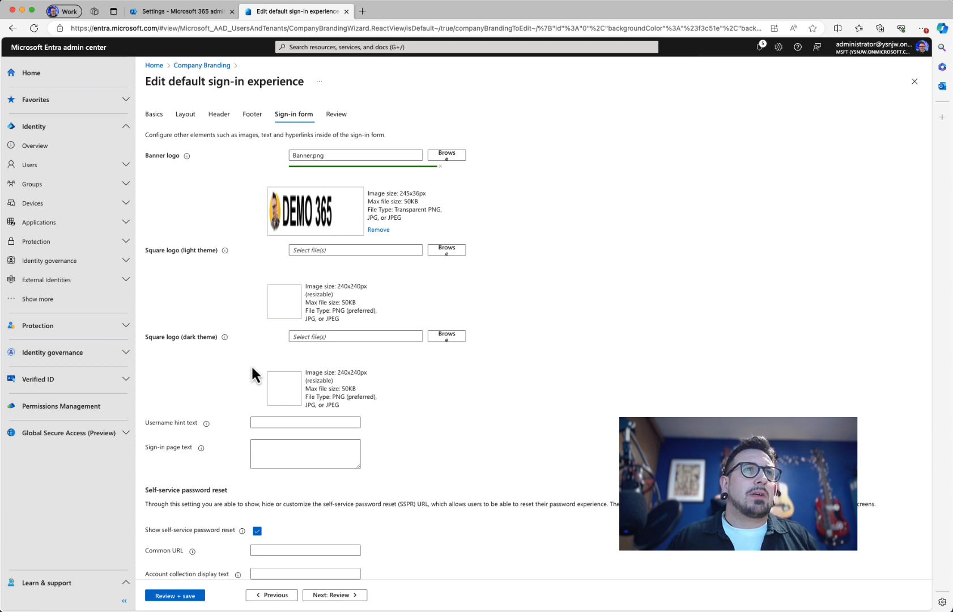
{"action": "left_click", "coordinate": [225, 337]}
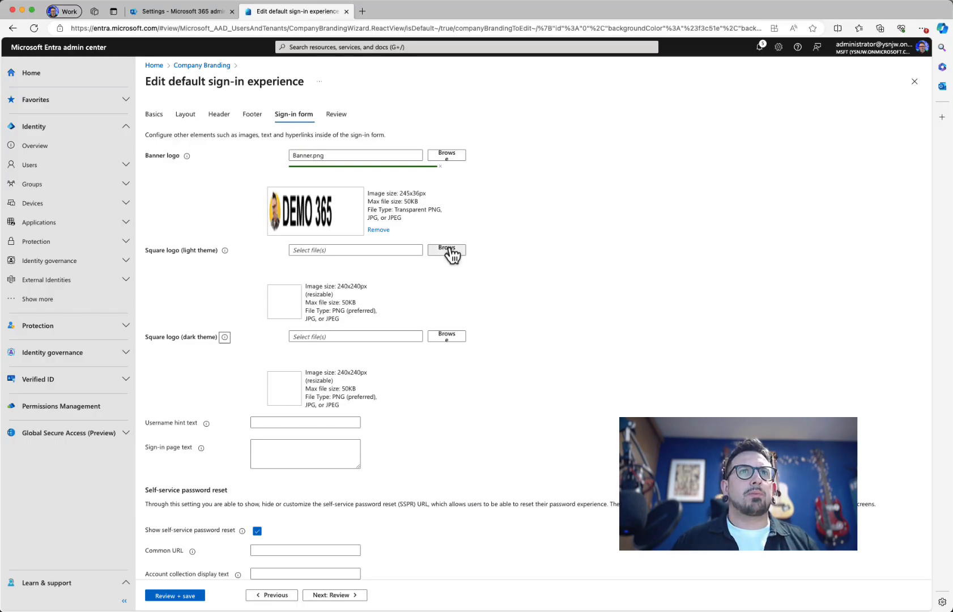
Step: Try 240.png as the light-theme square logo, then compress the oversized image in a new tab
{"action": "left_click", "coordinate": [448, 250]}
{"action": "left_click", "coordinate": [391, 258]}
{"action": "left_click", "coordinate": [639, 396]}
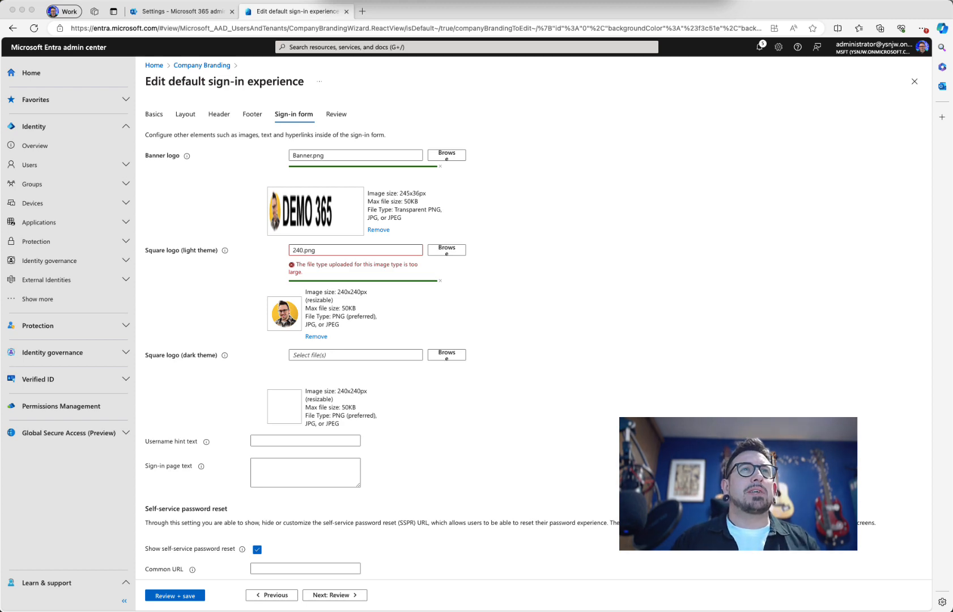
{"action": "left_click", "coordinate": [361, 14]}
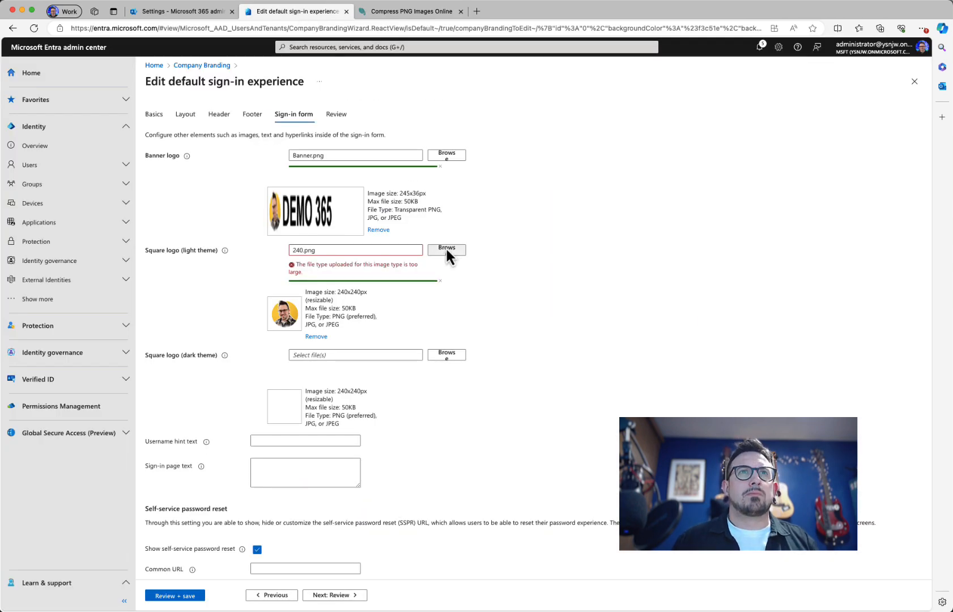
Step: Upload the compressed 240-min.png as both the light-theme and dark-theme square logos
{"action": "left_click", "coordinate": [445, 247]}
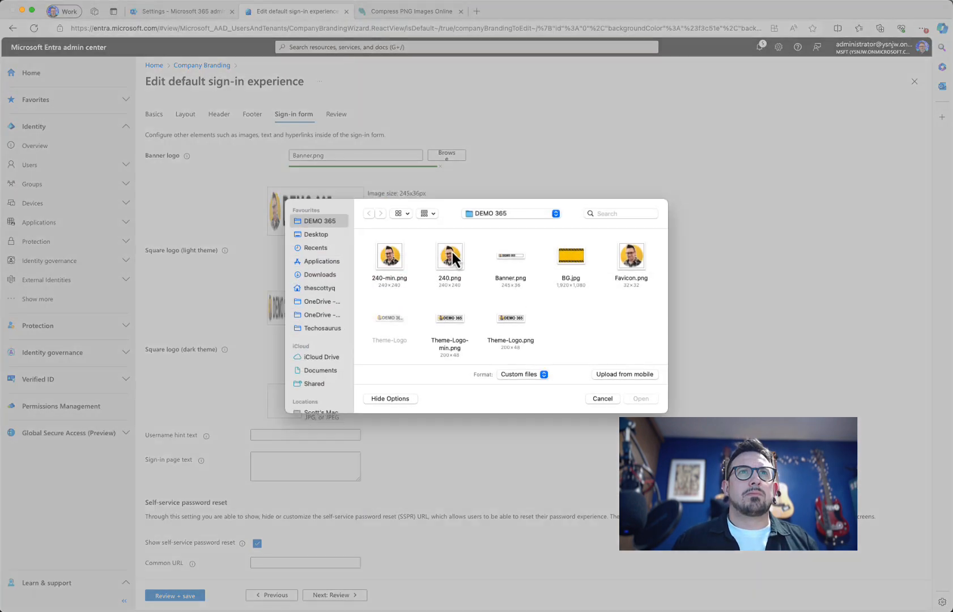
{"action": "left_click", "coordinate": [391, 264]}
{"action": "left_click", "coordinate": [641, 399]}
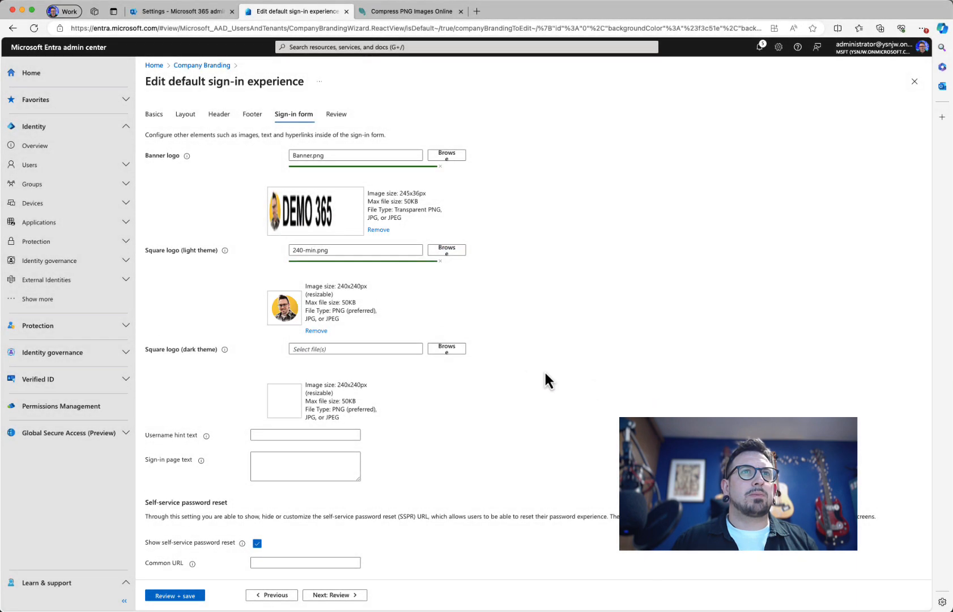
{"action": "left_click", "coordinate": [446, 349]}
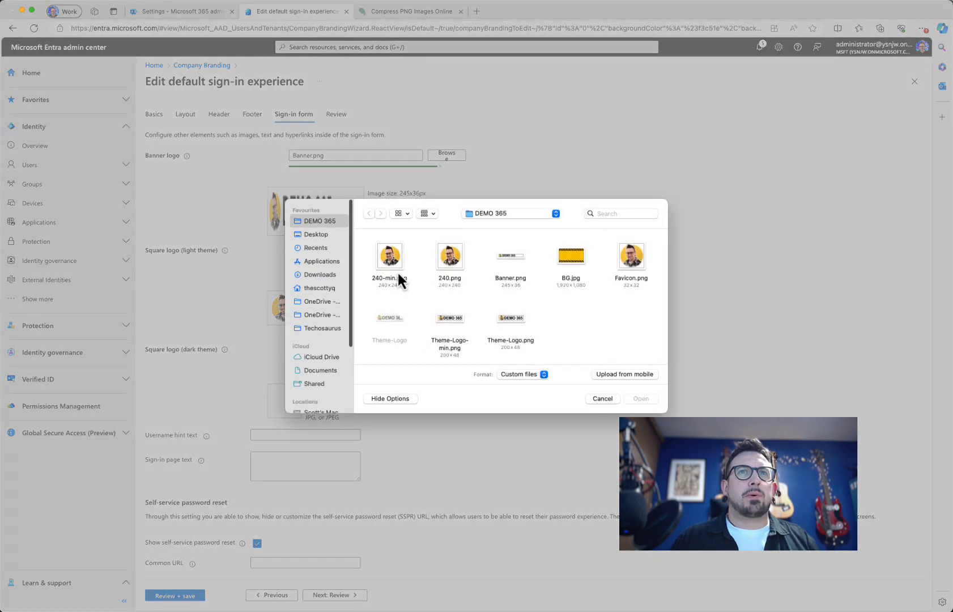
{"action": "left_click", "coordinate": [390, 258]}
{"action": "left_click", "coordinate": [640, 399]}
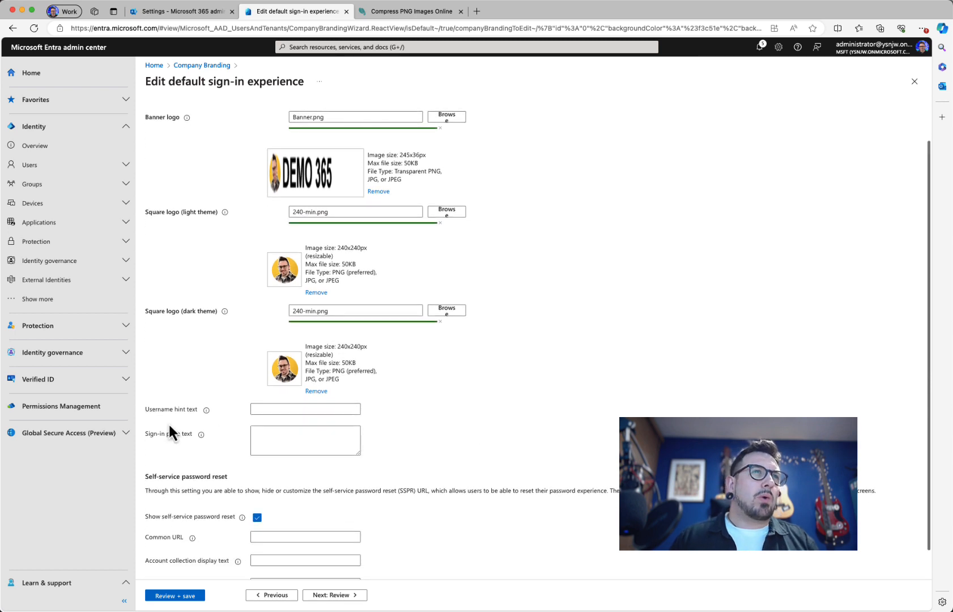
Step: Enter a sample custom-domain sign-in address as the username hint, fixing a typo
{"action": "scroll", "coordinate": [170, 430], "scroll_direction": "down", "scroll_amount": 3}
{"action": "mouse_move", "coordinate": [206, 377]}
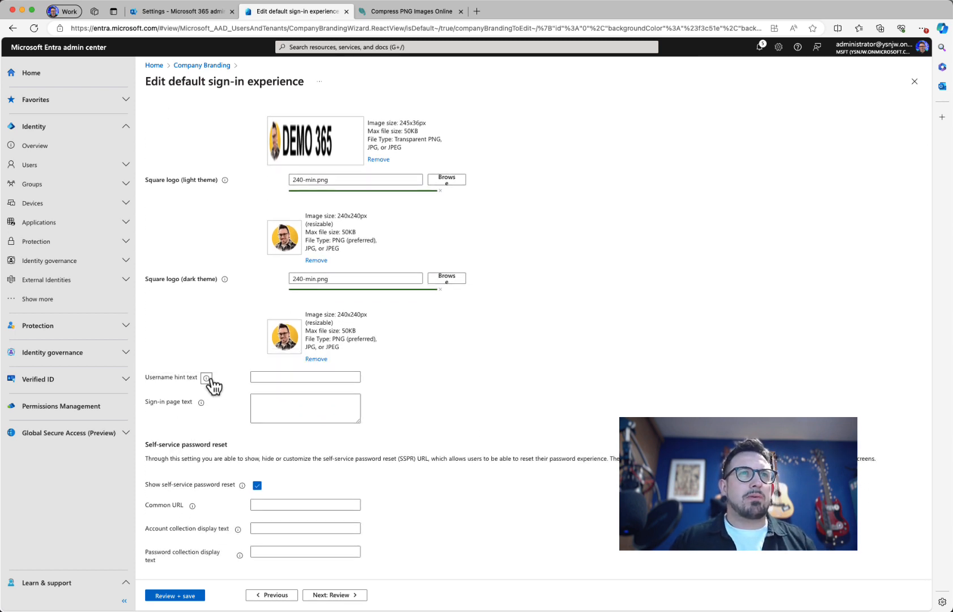
{"action": "left_click", "coordinate": [267, 377]}
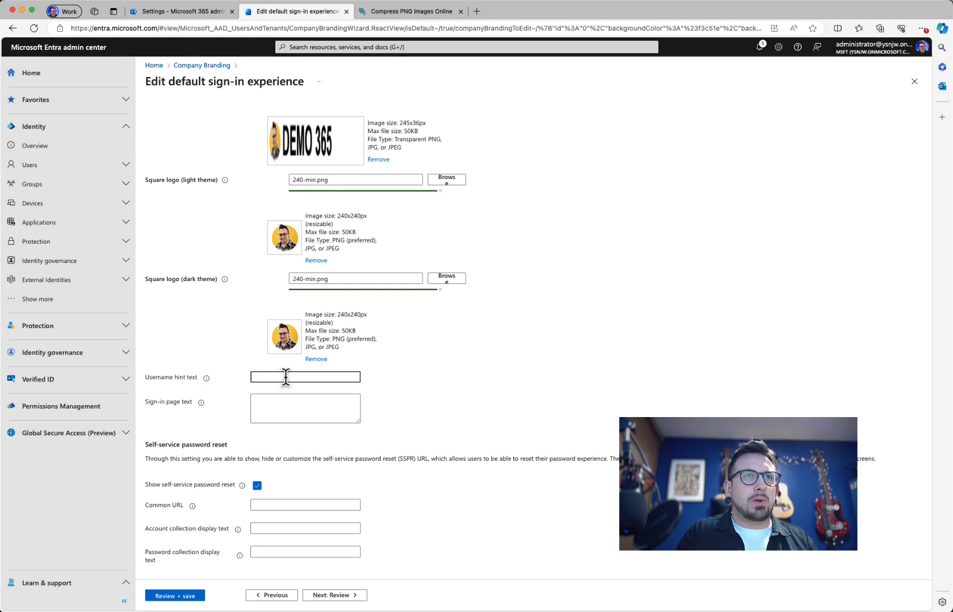
{"action": "type", "text": "user@cus"}
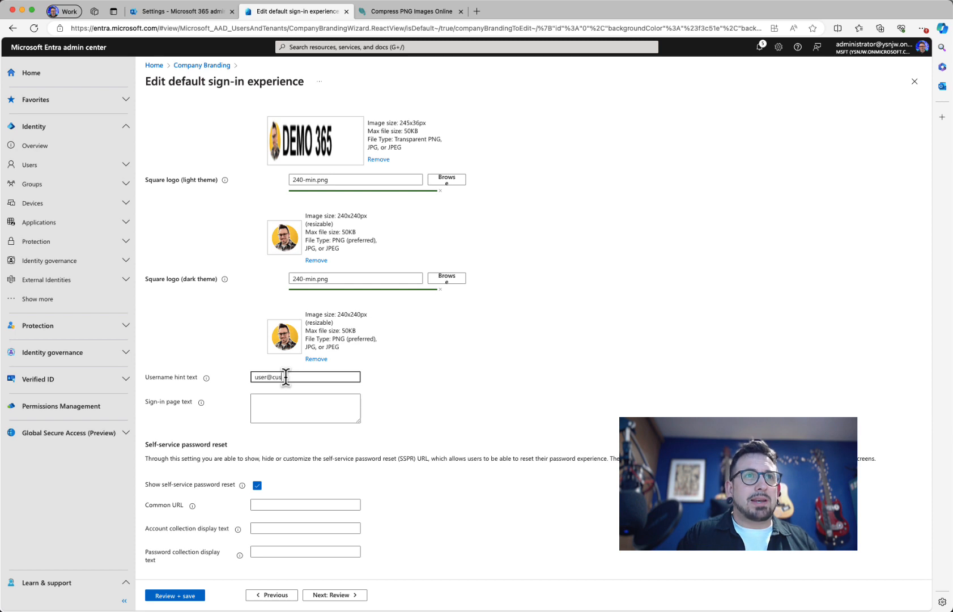
{"action": "type", "text": "tomna"}
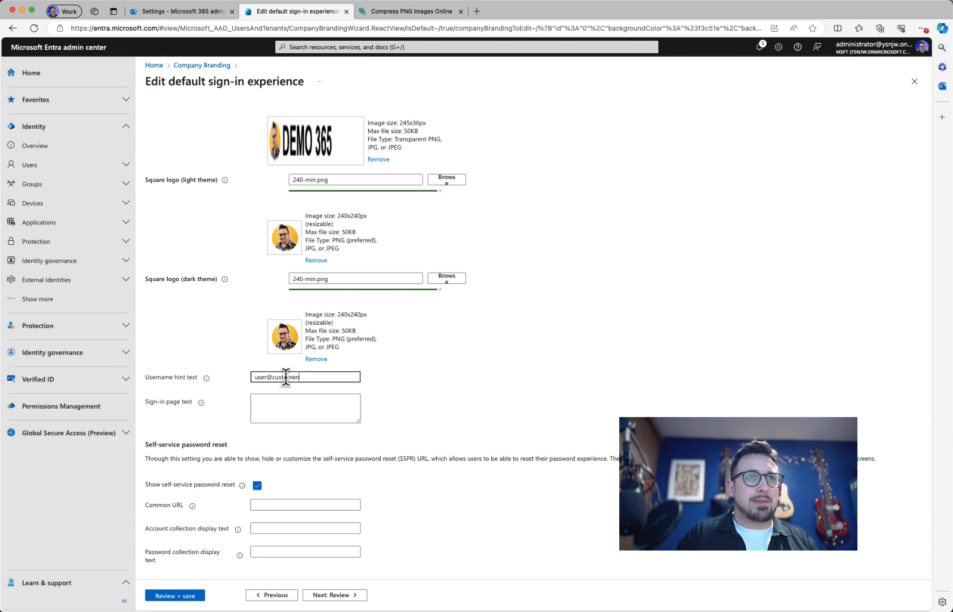
{"action": "key", "text": "BackSpace"}
{"action": "key", "text": "BackSpace"}
{"action": "type", "text": "domain"}
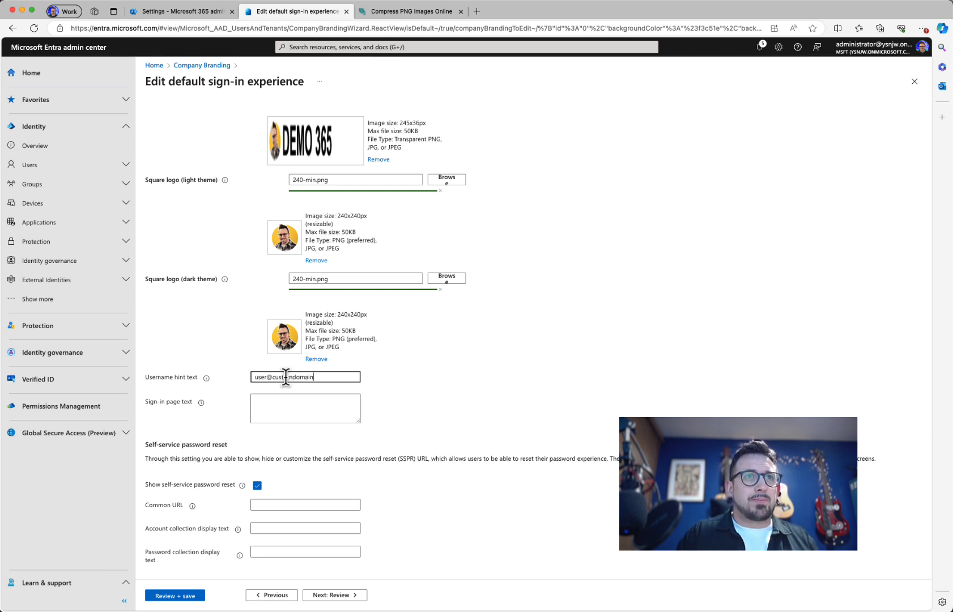
{"action": "type", "text": ".com"}
{"action": "scroll", "coordinate": [422, 498], "scroll_direction": "up", "scroll_amount": 2}
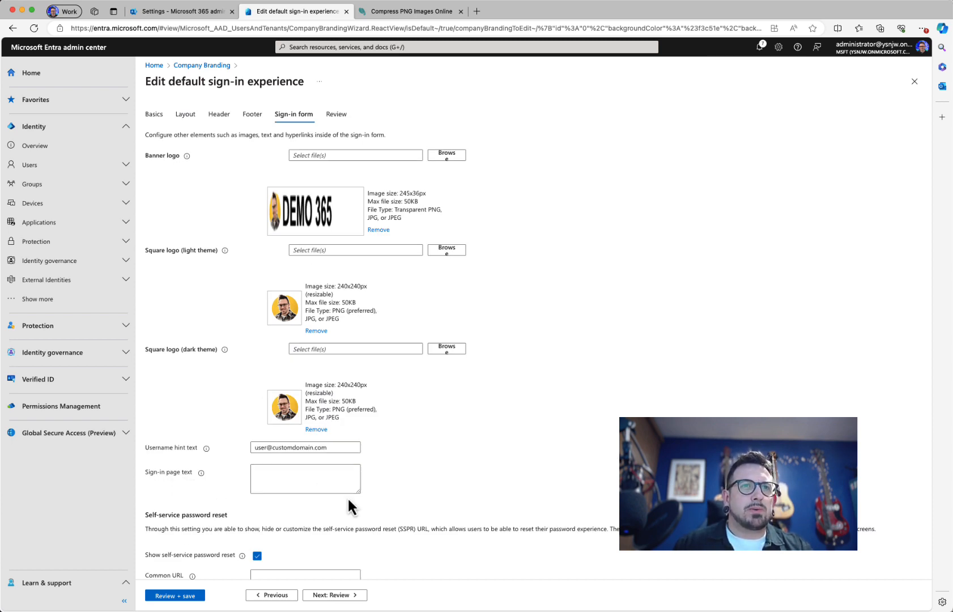
Step: Set the sign-in page text to '**This is a demo tenancy** Please only use this for client demos and training'
{"action": "left_click_drag", "start_coordinate": [358, 491], "coordinate": [466, 548]}
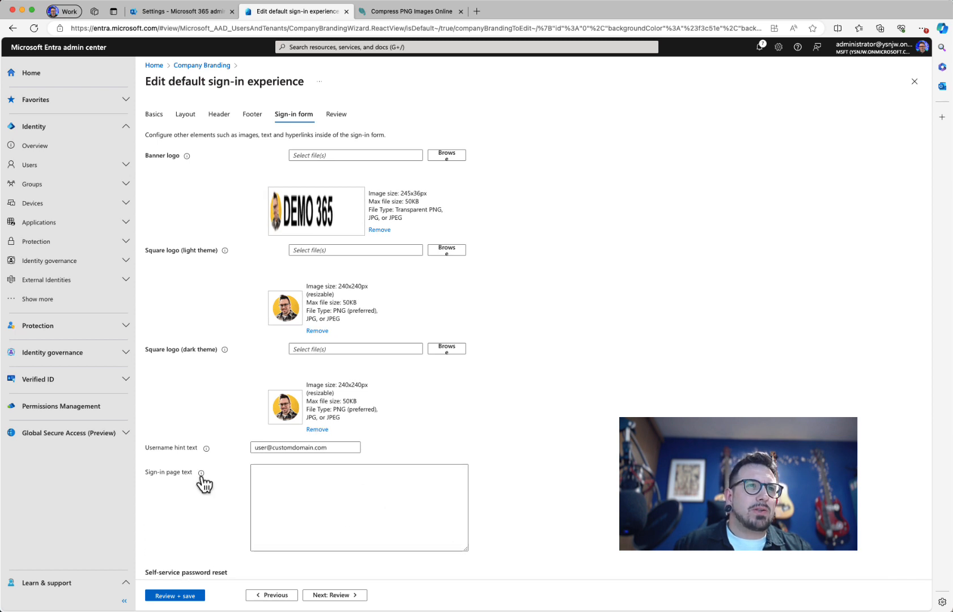
{"action": "mouse_move", "coordinate": [201, 473]}
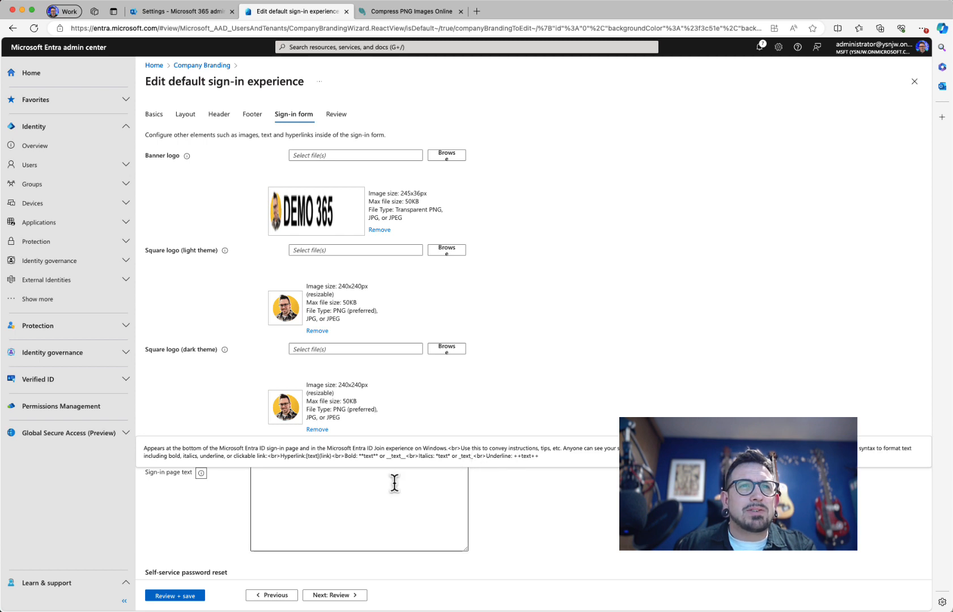
{"action": "left_click", "coordinate": [363, 492]}
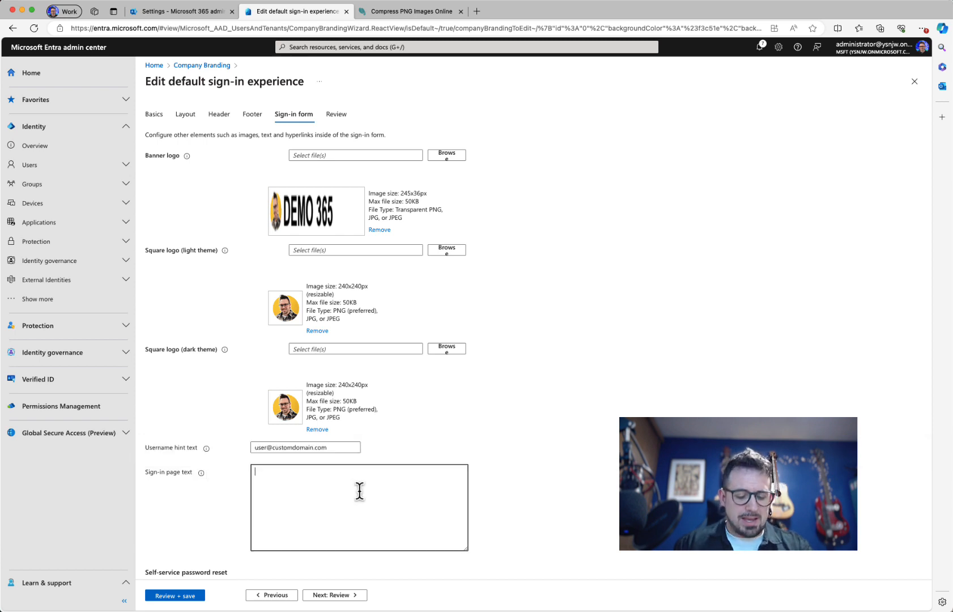
{"action": "type", "text": "**THis i"}
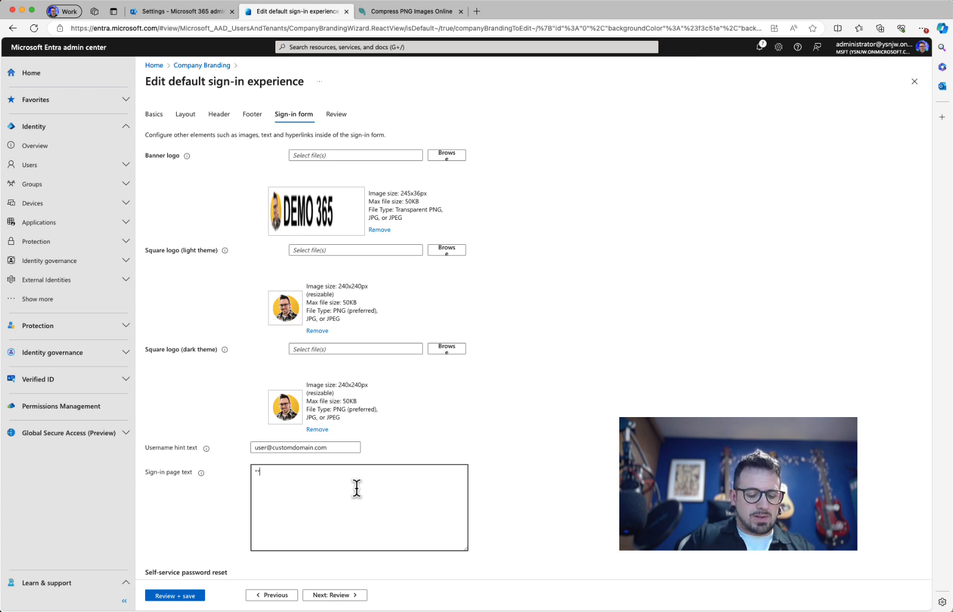
{"action": "key", "text": "BackSpace"}
{"action": "key", "text": "BackSpace"}
{"action": "key", "text": "BackSpace"}
{"action": "key", "text": "BackSpace"}
{"action": "key", "text": "BackSpace"}
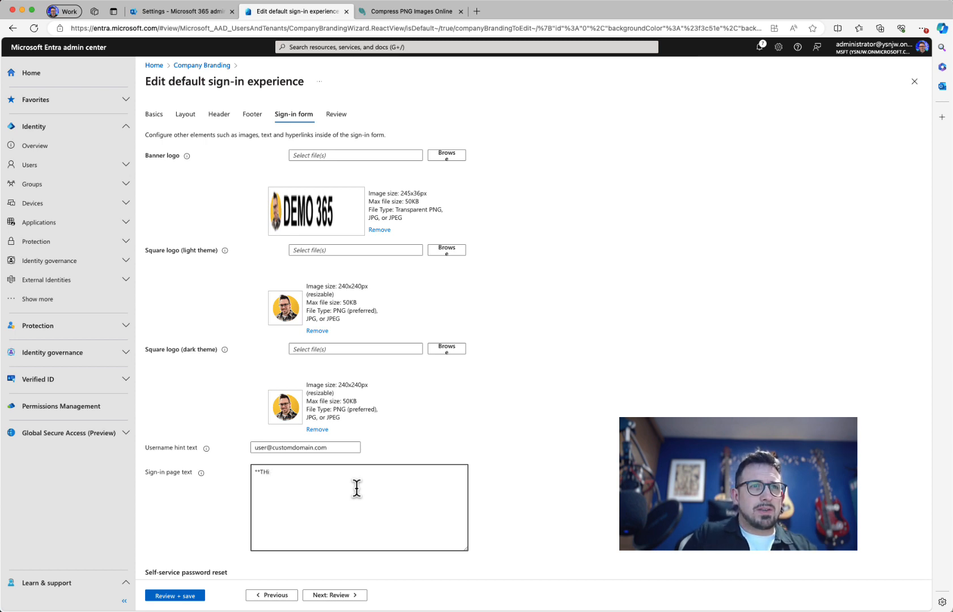
{"action": "type", "text": "his is a "}
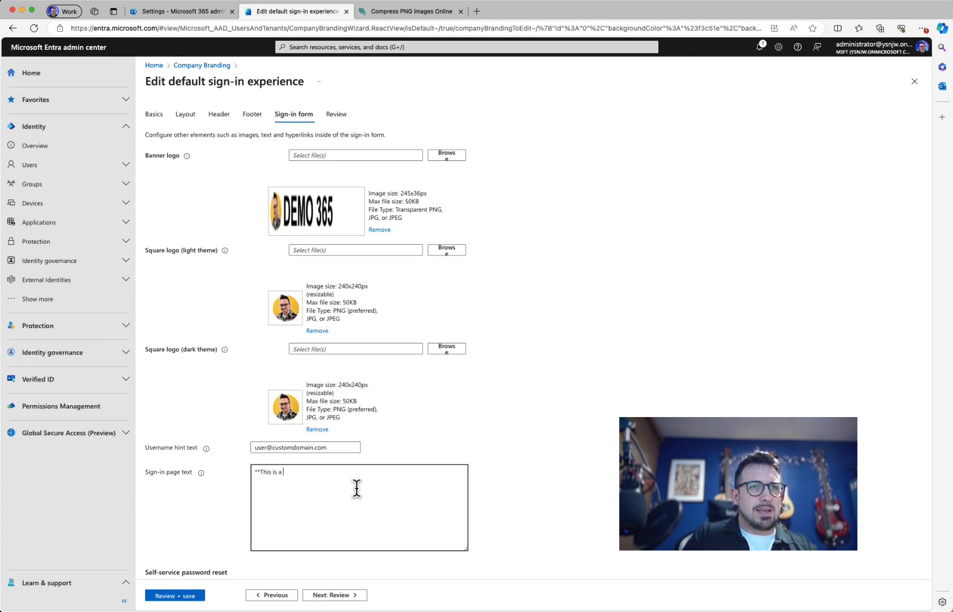
{"action": "type", "text": "demo tenan"}
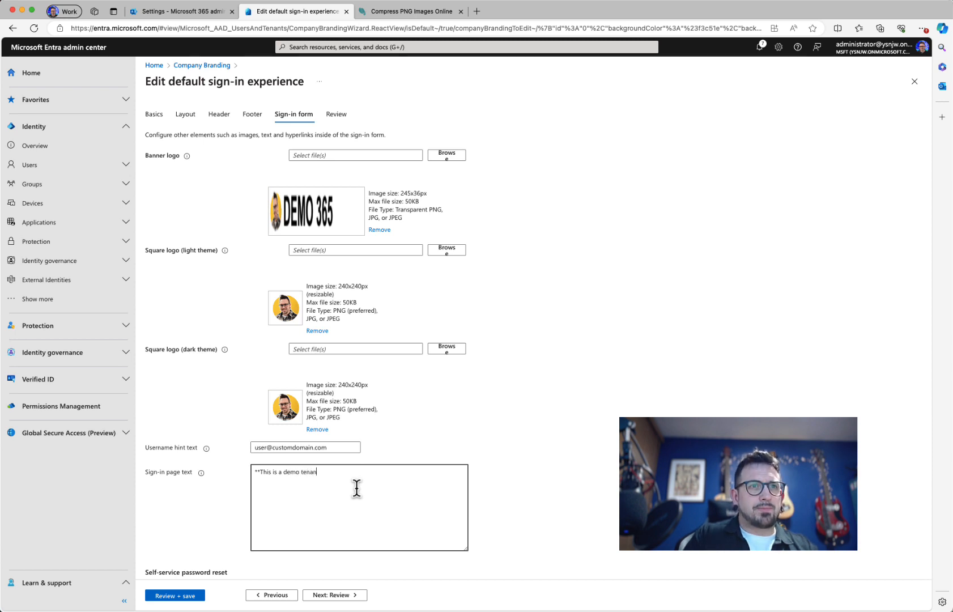
{"action": "type", "text": "cy**"}
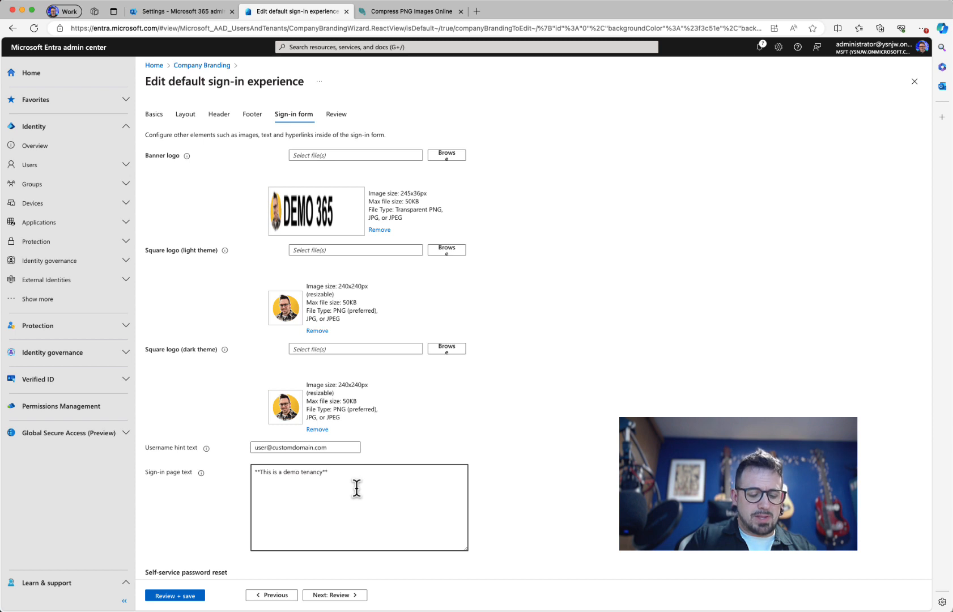
{"action": "type", "text": " Please"}
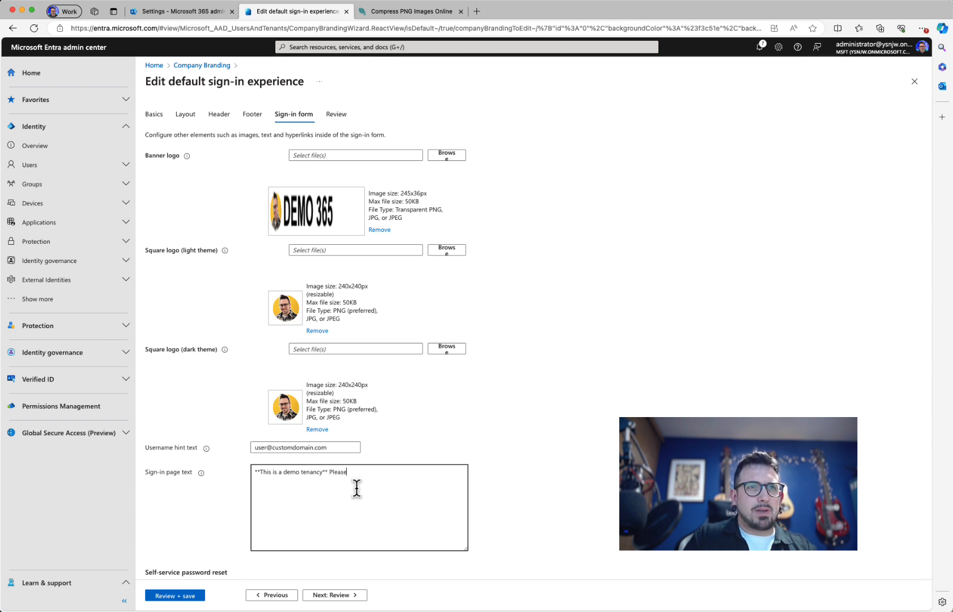
{"action": "type", "text": " only use thi"}
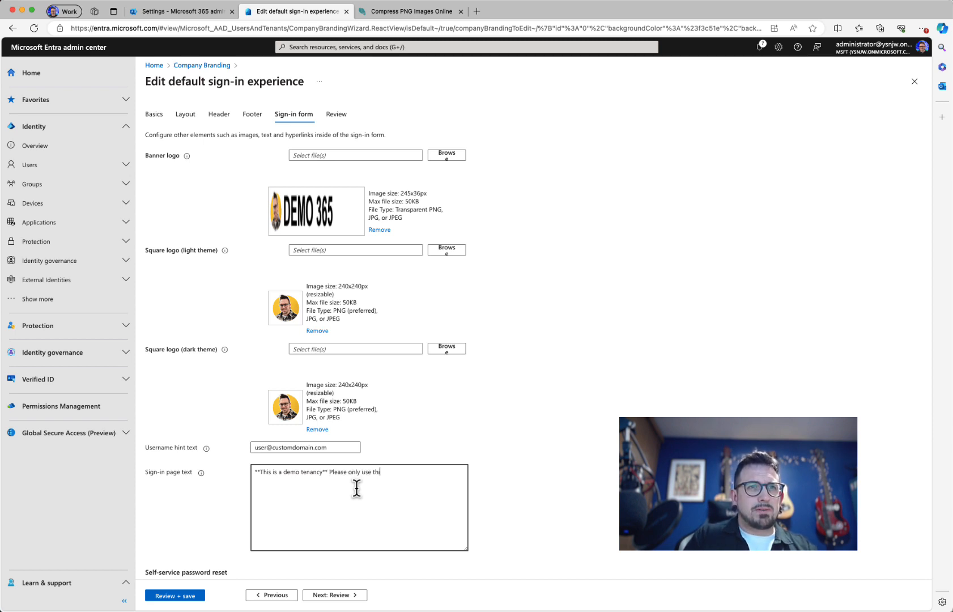
{"action": "type", "text": "s for cl"}
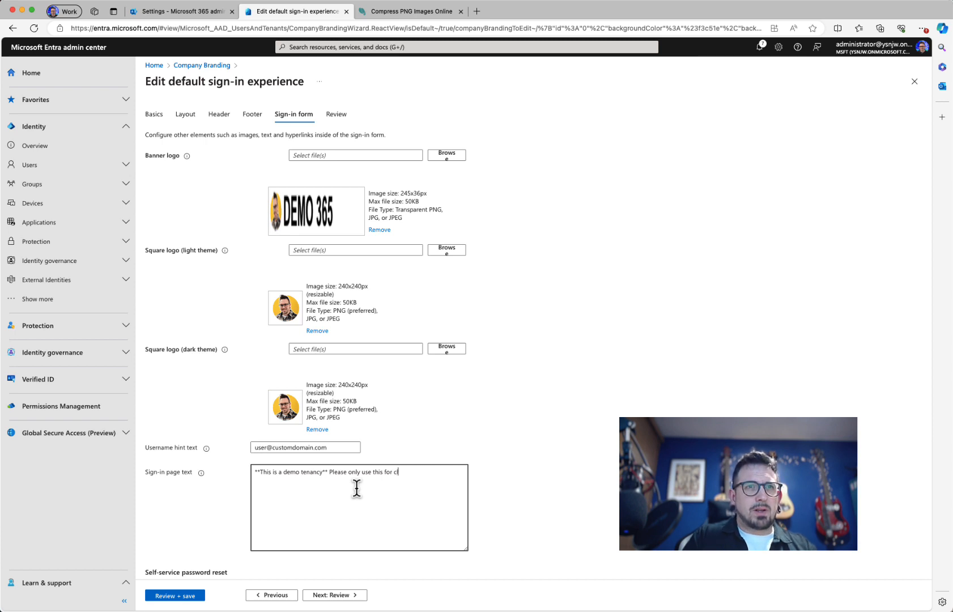
{"action": "type", "text": "ient demos"}
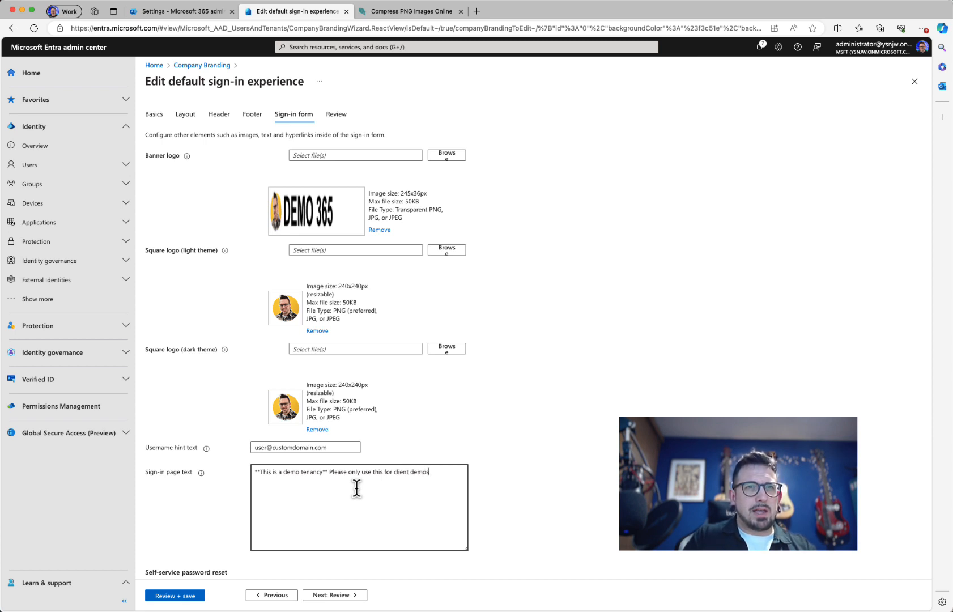
{"action": "type", "text": " and training"}
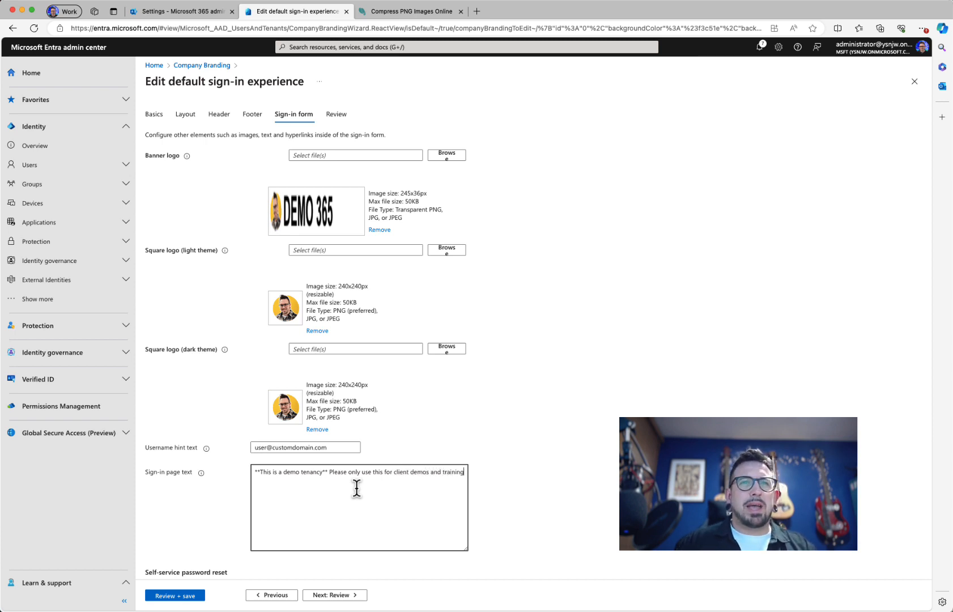
{"action": "left_click", "coordinate": [599, 492]}
{"action": "scroll", "coordinate": [545, 487], "scroll_direction": "down", "scroll_amount": 3}
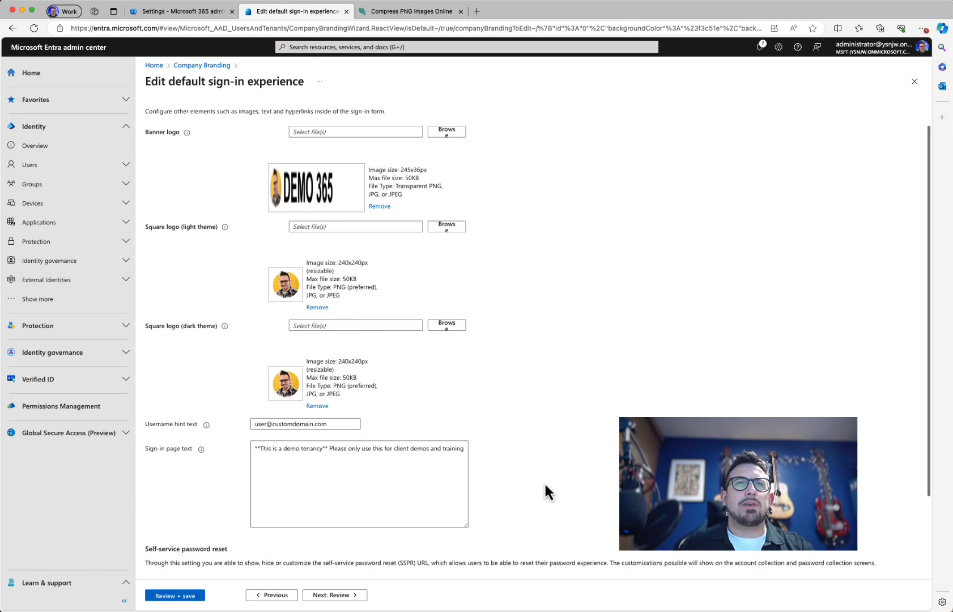
{"action": "scroll", "coordinate": [543, 479], "scroll_direction": "down", "scroll_amount": 1}
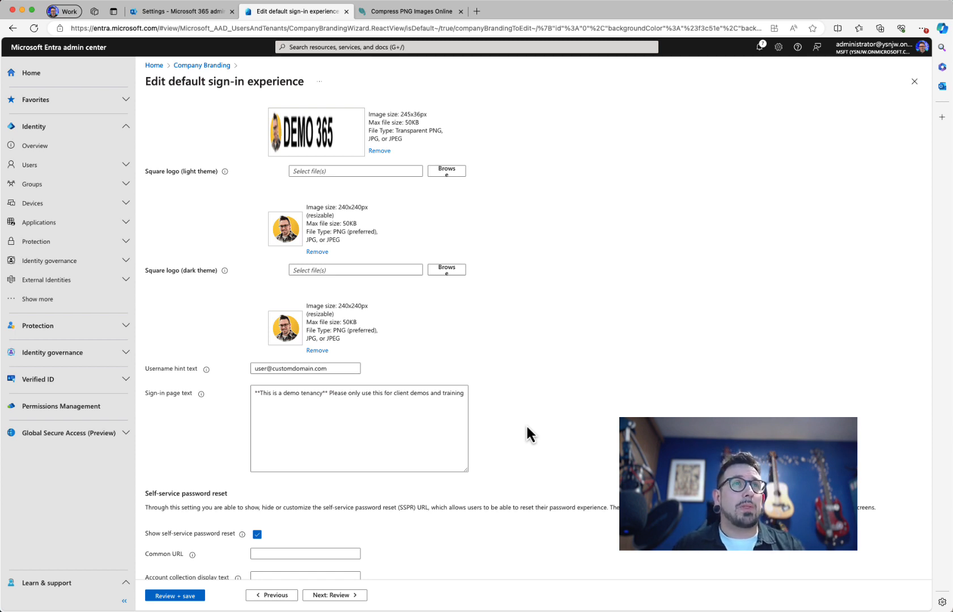
{"action": "left_click", "coordinate": [201, 395]}
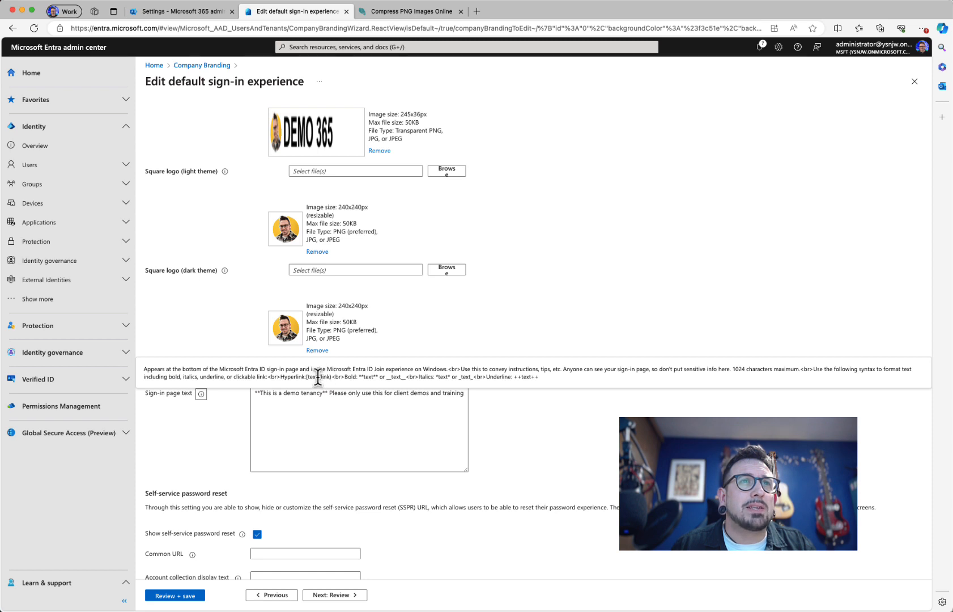
{"action": "left_click_drag", "start_coordinate": [281, 376], "coordinate": [332, 378]}
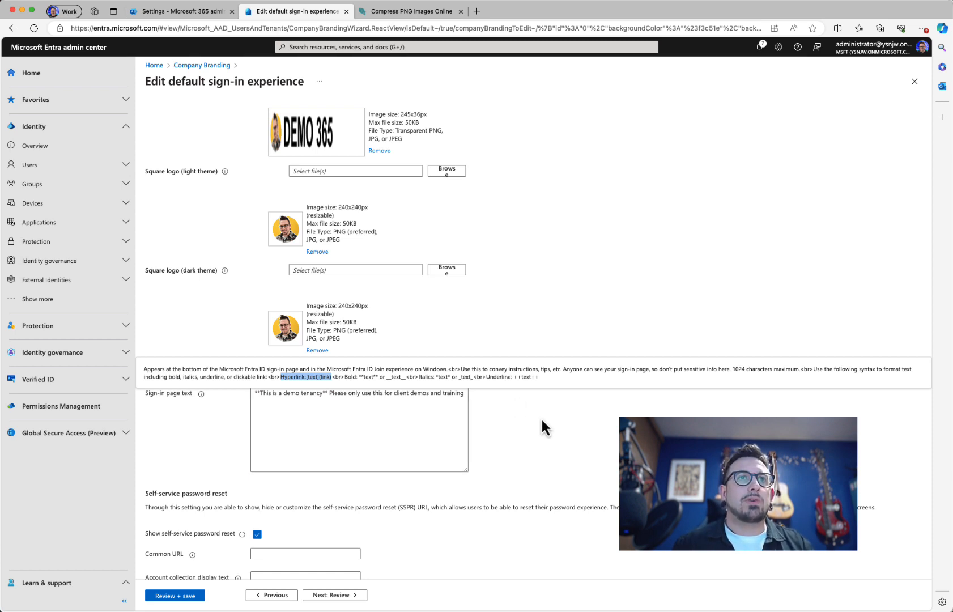
{"action": "scroll", "coordinate": [545, 431], "scroll_direction": "down", "scroll_amount": 2}
{"action": "scroll", "coordinate": [549, 439], "scroll_direction": "down", "scroll_amount": 1}
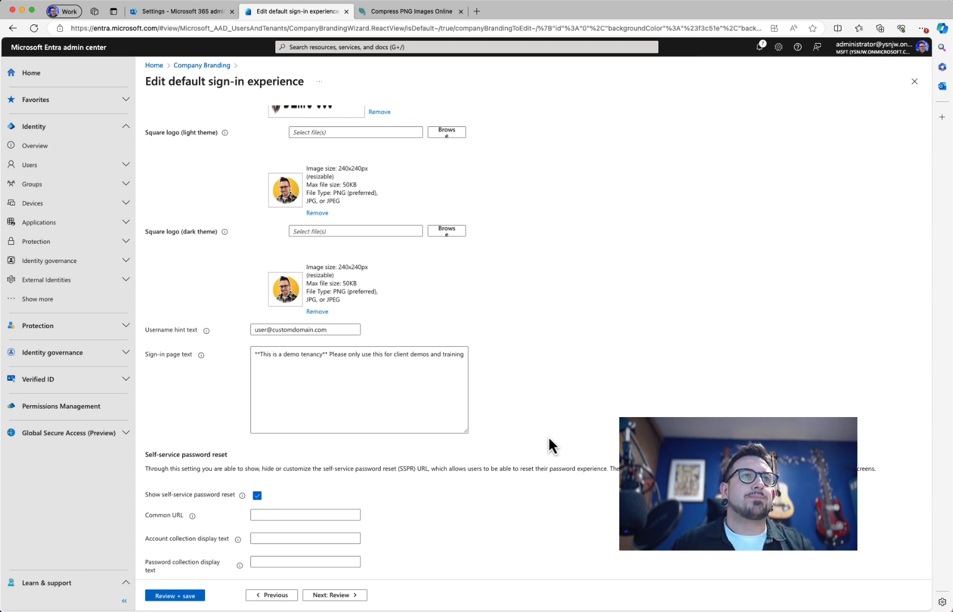
{"action": "scroll", "coordinate": [548, 435], "scroll_direction": "down", "scroll_amount": 1}
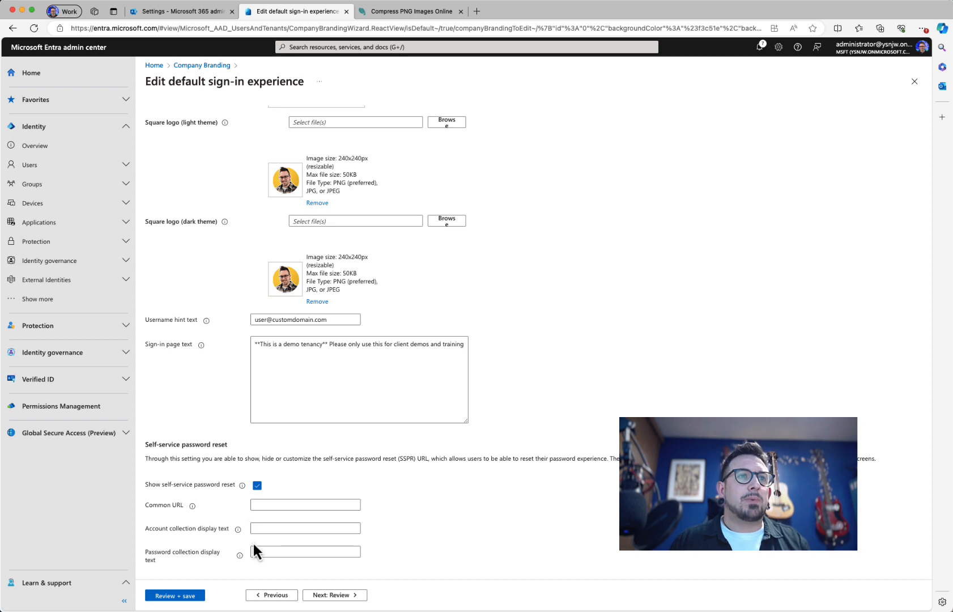
Step: Uncheck Show self-service password reset to hide the SSPR link
{"action": "mouse_move", "coordinate": [240, 555]}
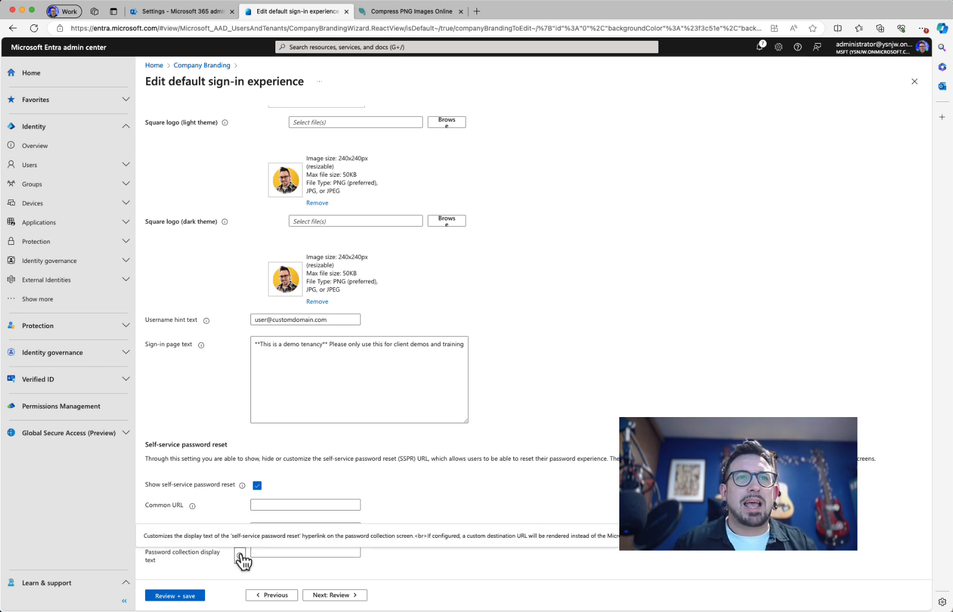
{"action": "left_click", "coordinate": [258, 487]}
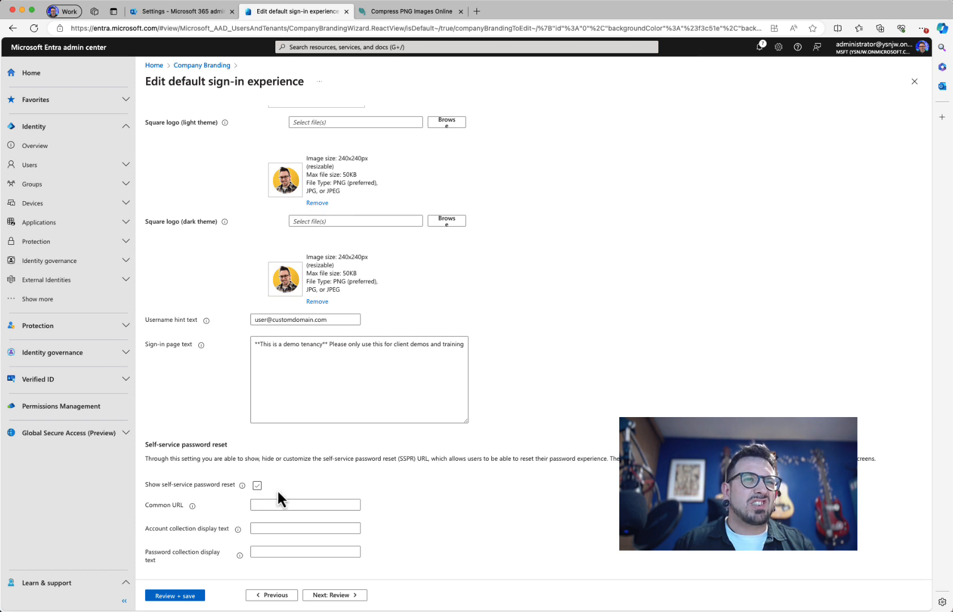
{"action": "scroll", "coordinate": [343, 413], "scroll_direction": "up", "scroll_amount": 3}
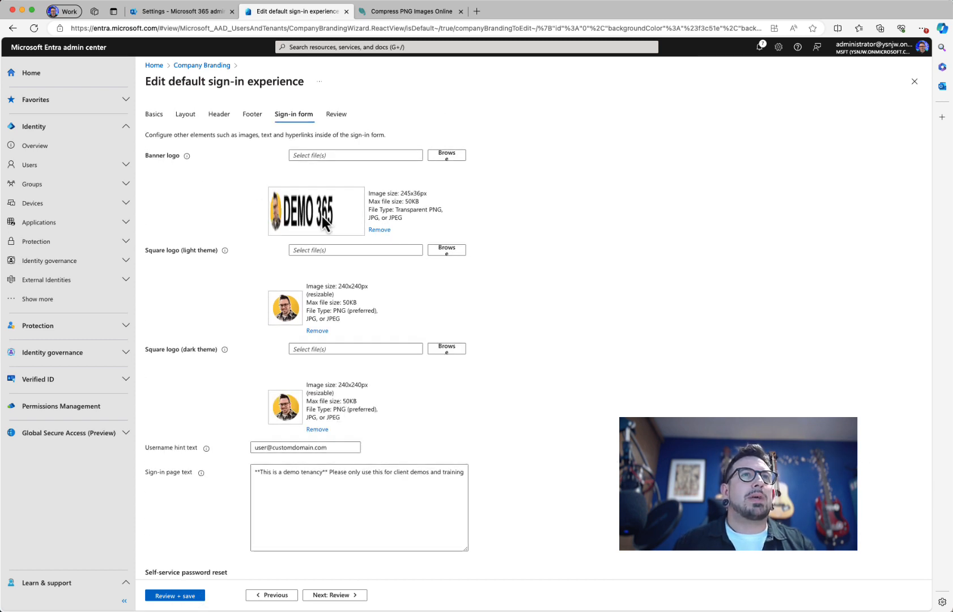
{"action": "scroll", "coordinate": [362, 370], "scroll_direction": "down", "scroll_amount": 1}
{"action": "scroll", "coordinate": [362, 368], "scroll_direction": "down", "scroll_amount": 1}
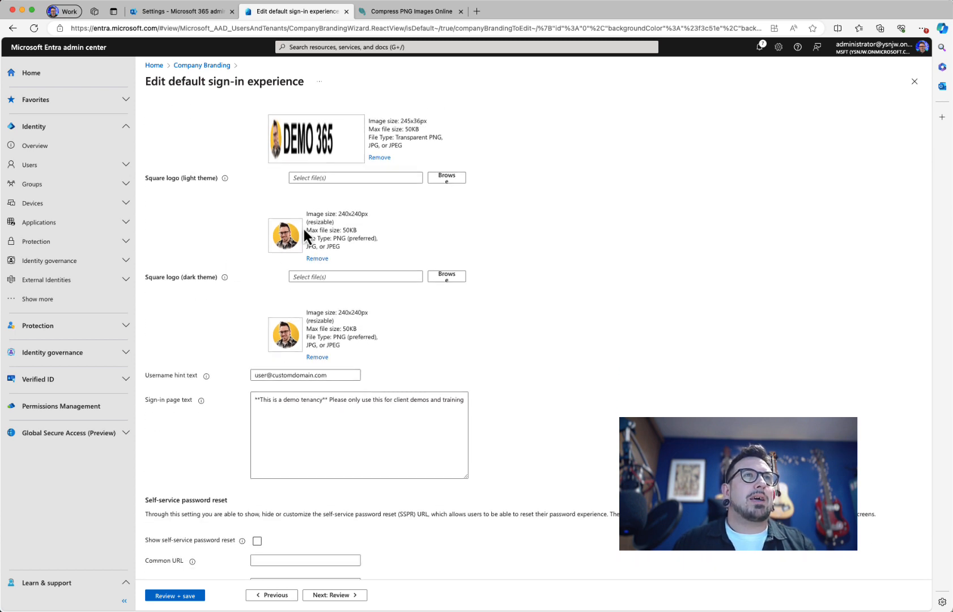
{"action": "scroll", "coordinate": [386, 341], "scroll_direction": "down", "scroll_amount": 1}
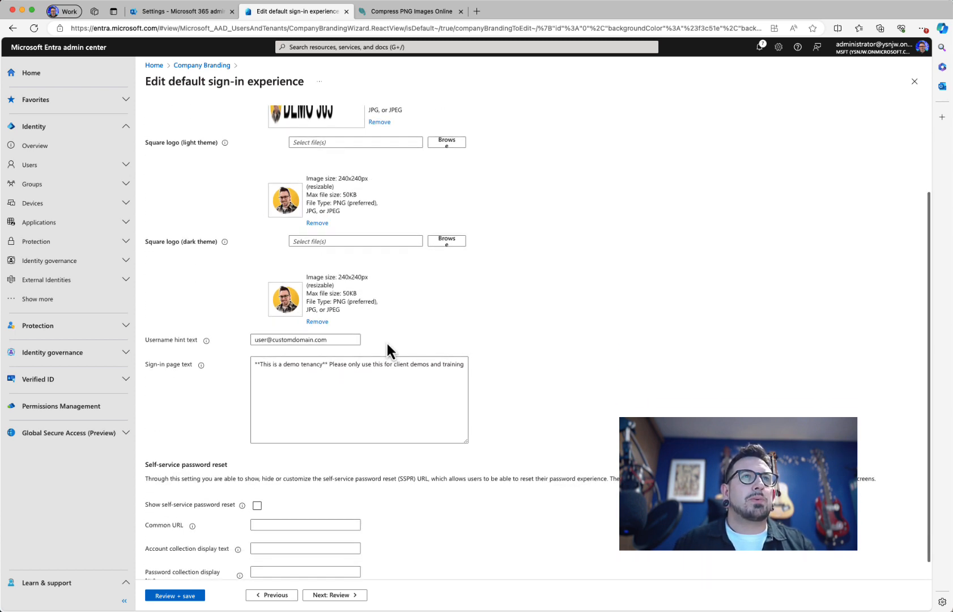
Step: Review the username hint and summary, then save the default sign-in branding
{"action": "left_click", "coordinate": [314, 339]}
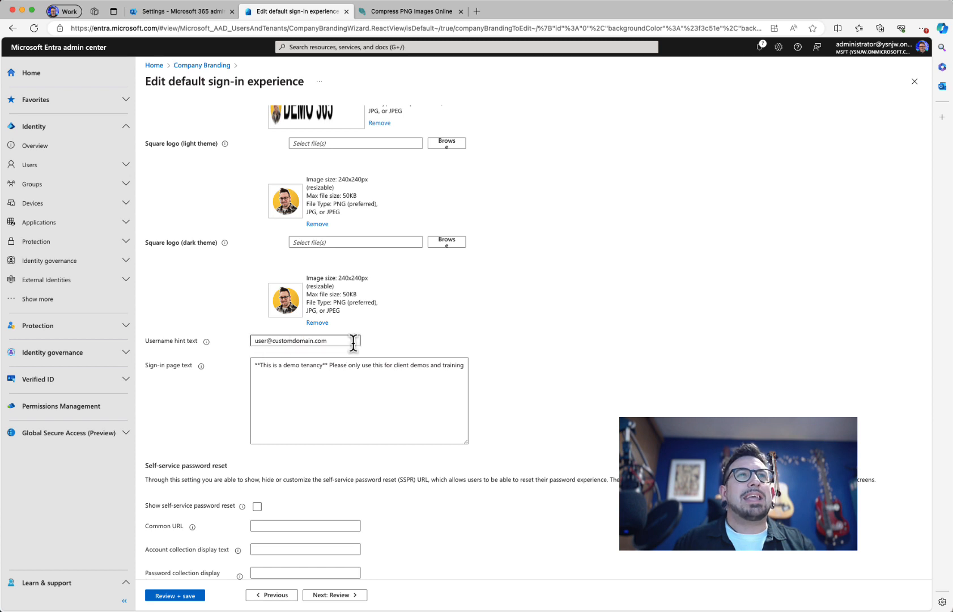
{"action": "scroll", "coordinate": [300, 385], "scroll_direction": "down", "scroll_amount": 1}
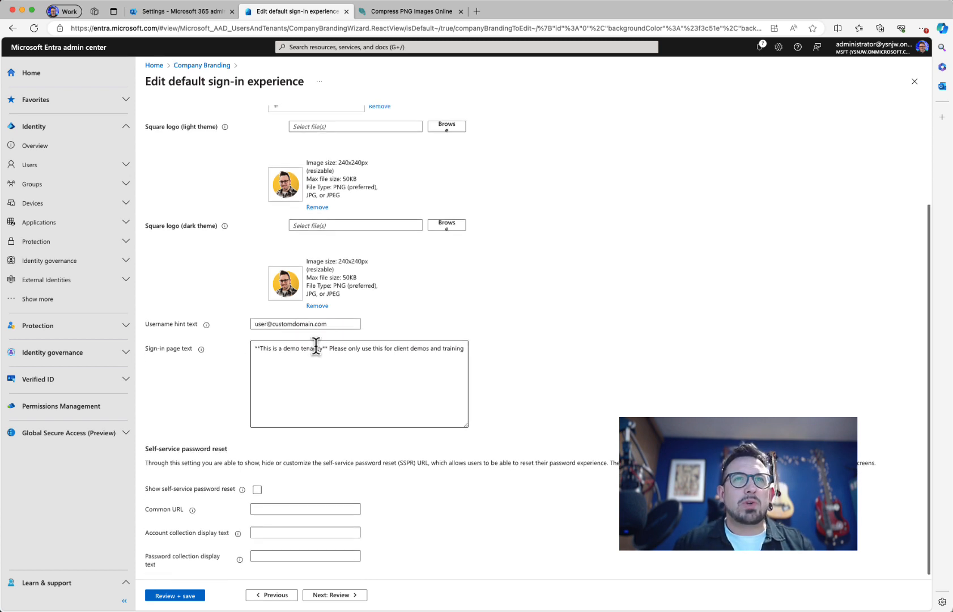
{"action": "scroll", "coordinate": [425, 417], "scroll_direction": "down", "scroll_amount": 1}
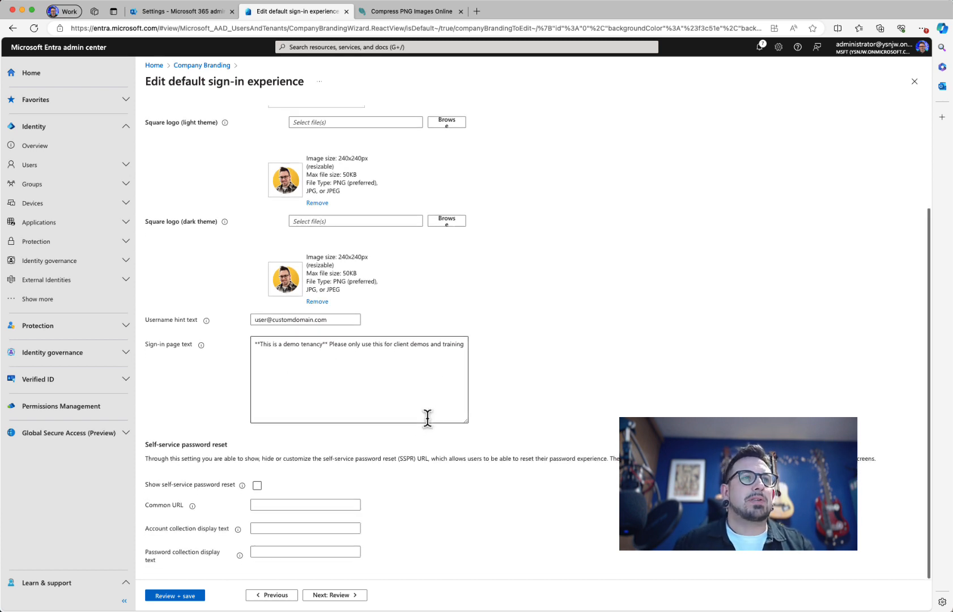
{"action": "left_click", "coordinate": [183, 596]}
{"action": "left_click", "coordinate": [170, 596]}
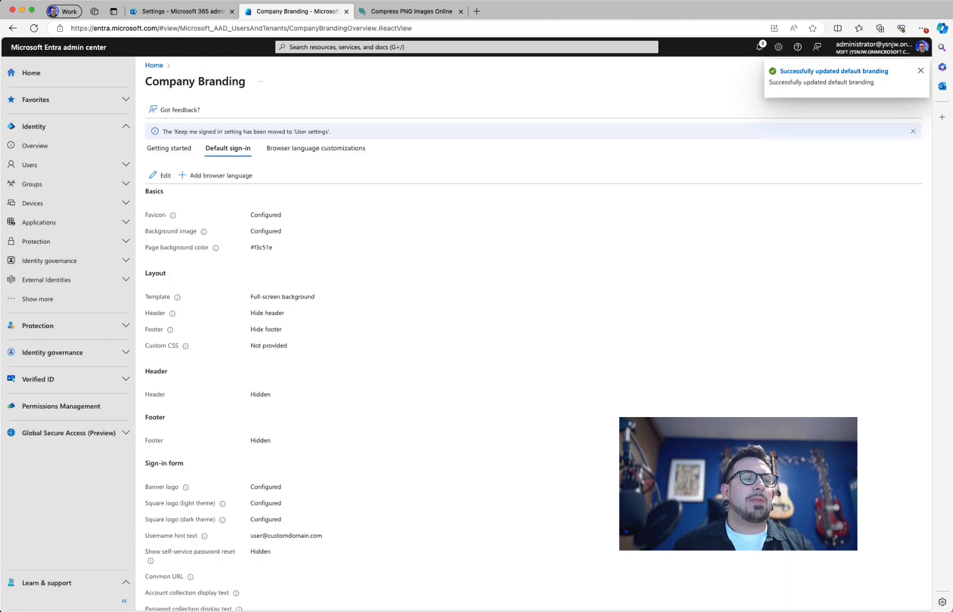
{"action": "key", "text": "super+Tab"}
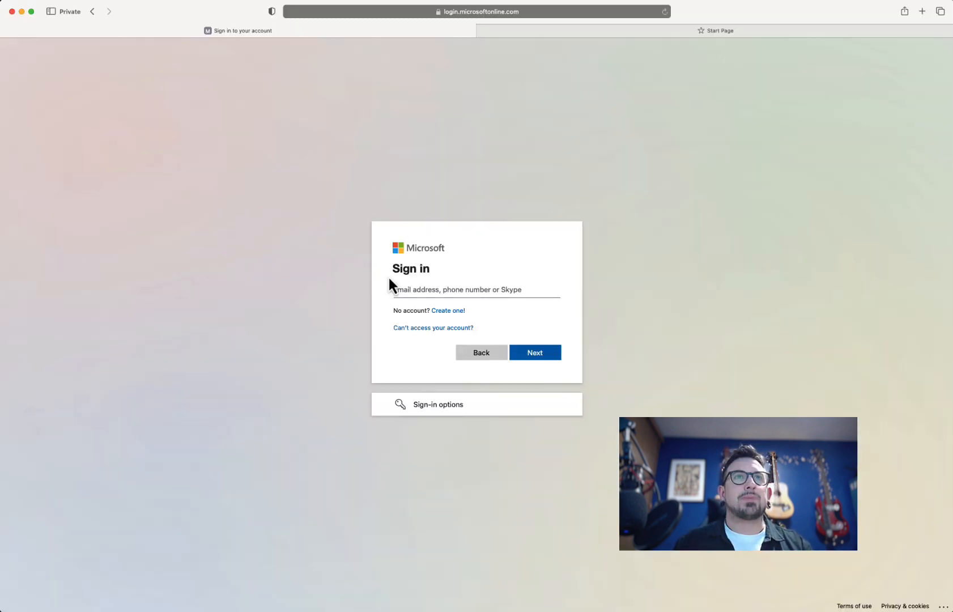
Step: Enter the admin account and check the password page shows the bold demo-tenancy message
{"action": "key", "text": "super+v"}
{"action": "left_click", "coordinate": [539, 356]}
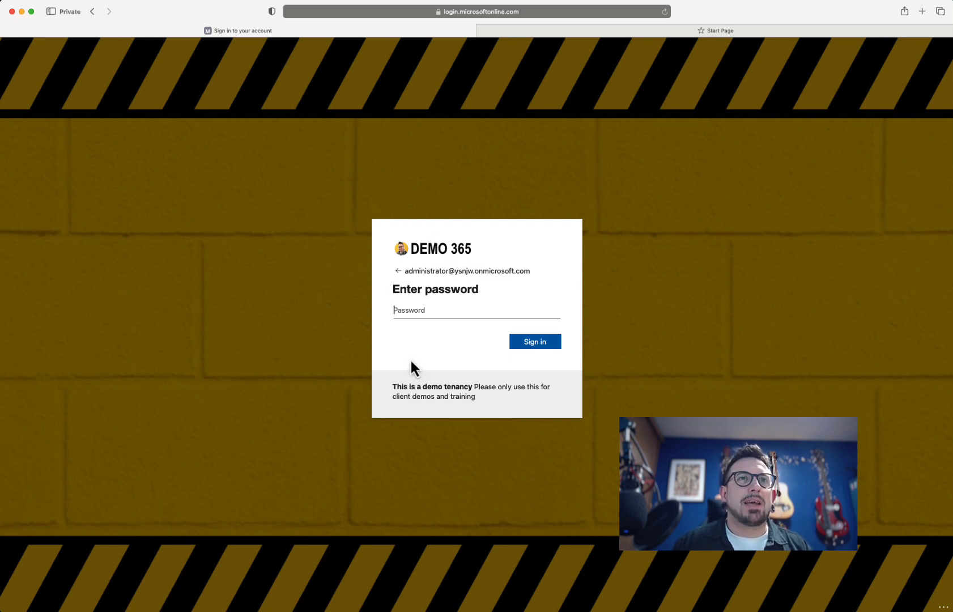
{"action": "left_click_drag", "start_coordinate": [393, 386], "coordinate": [504, 404]}
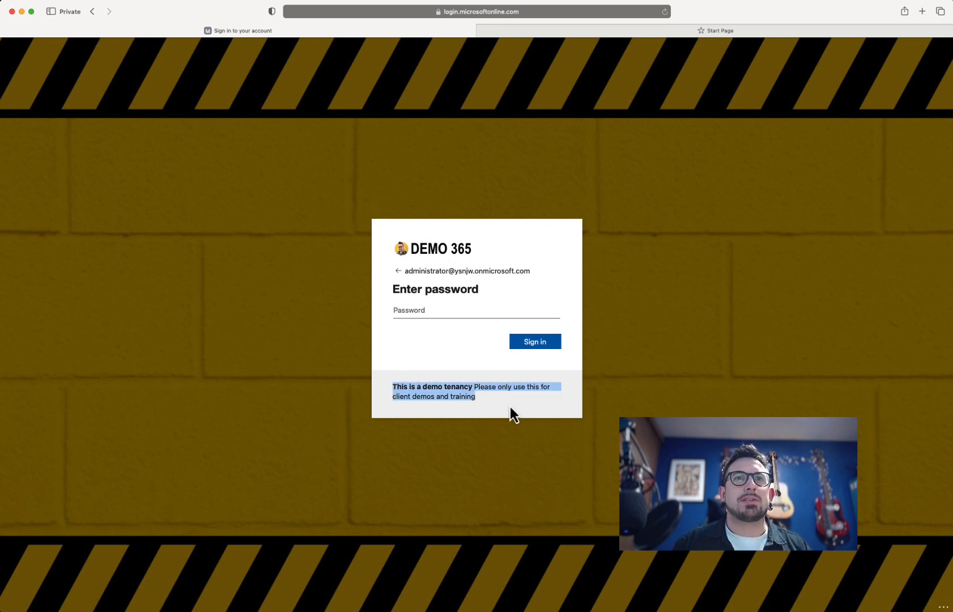
{"action": "left_click", "coordinate": [490, 406]}
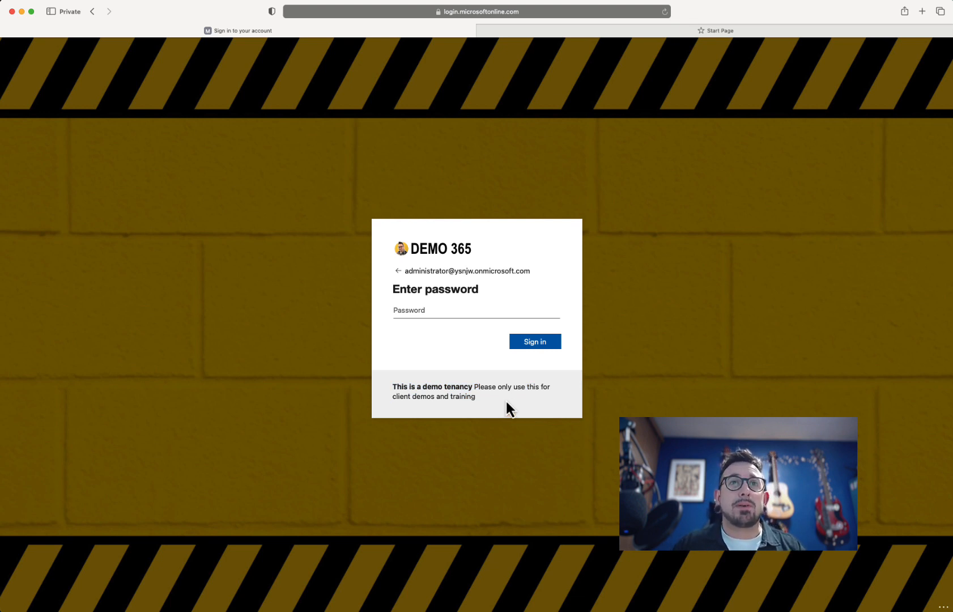
{"action": "left_click_drag", "start_coordinate": [472, 385], "coordinate": [388, 390]}
{"action": "left_click", "coordinate": [466, 439]}
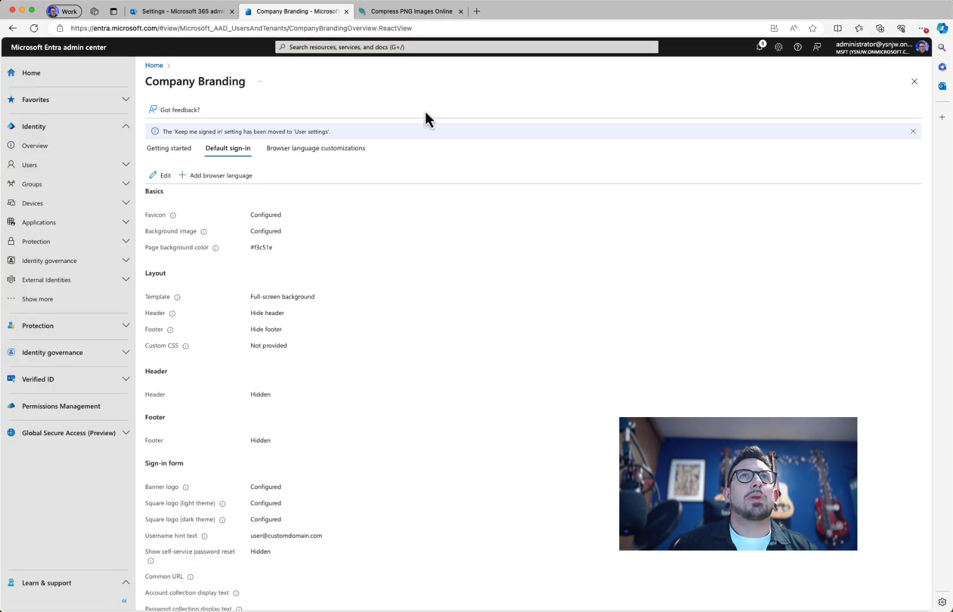
Step: Open a new tab and check the DEMO 365 logo on the Microsoft start page's apps launcher
{"action": "left_click", "coordinate": [477, 12]}
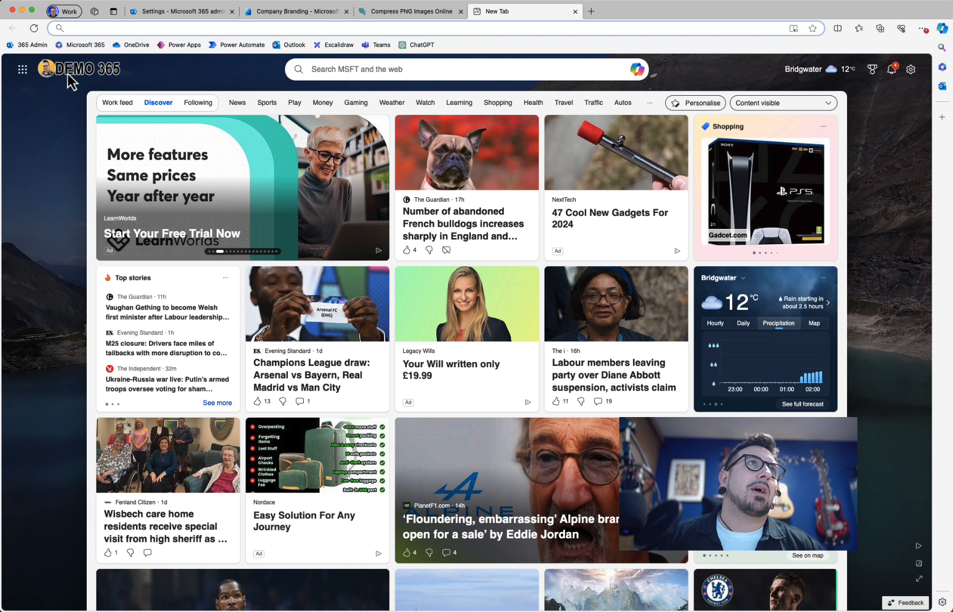
{"action": "left_click", "coordinate": [25, 73]}
{"action": "left_click", "coordinate": [26, 74]}
{"action": "left_click", "coordinate": [26, 74]}
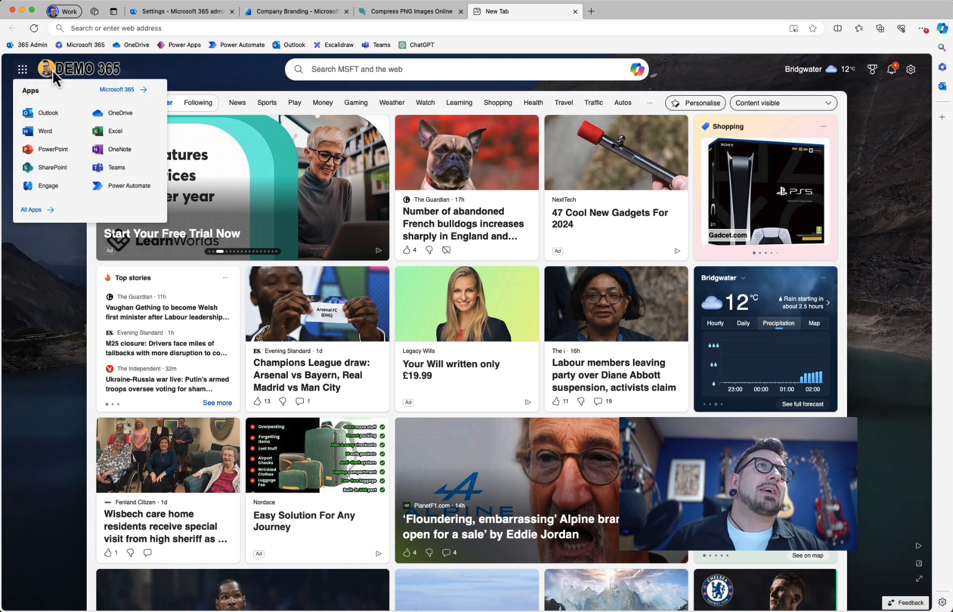
{"action": "left_click", "coordinate": [32, 72]}
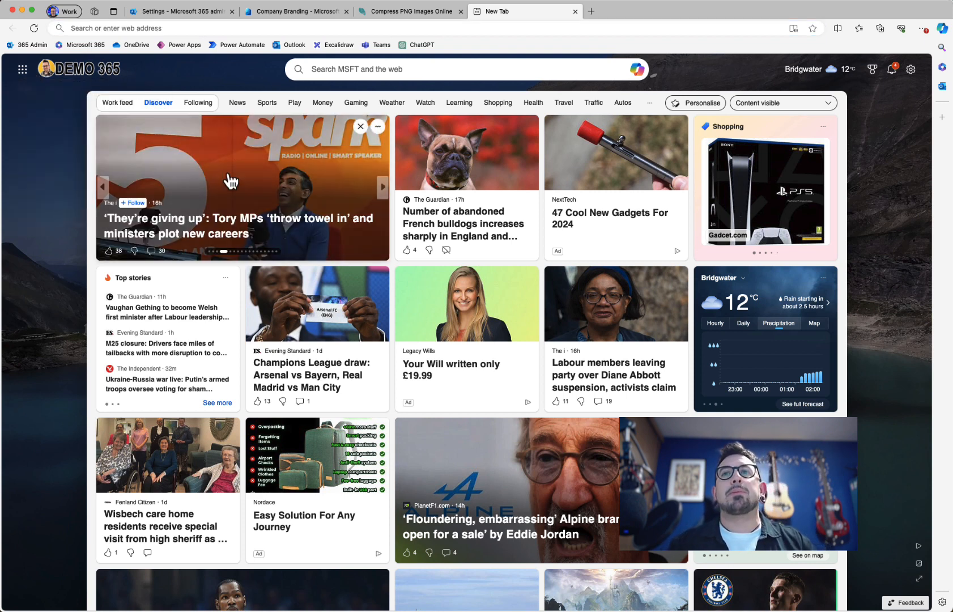